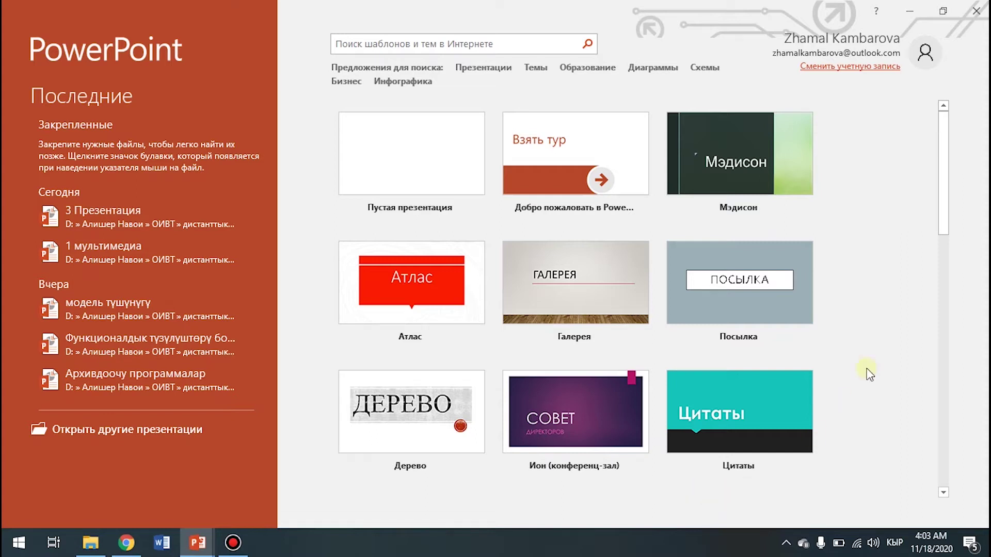
Step: Browse the start-screen templates and create a new blank presentation (Пустая презентация)
mouse_move(944, 223)
mouse_down()
mouse_move(924, 422)
mouse_move(937, 444)
mouse_up()
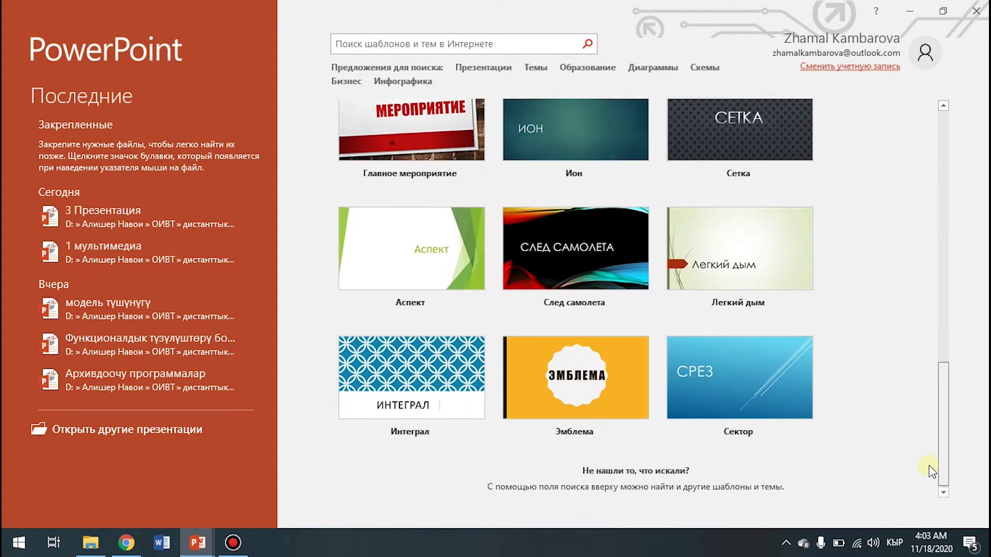
drag(935, 438, 933, 469)
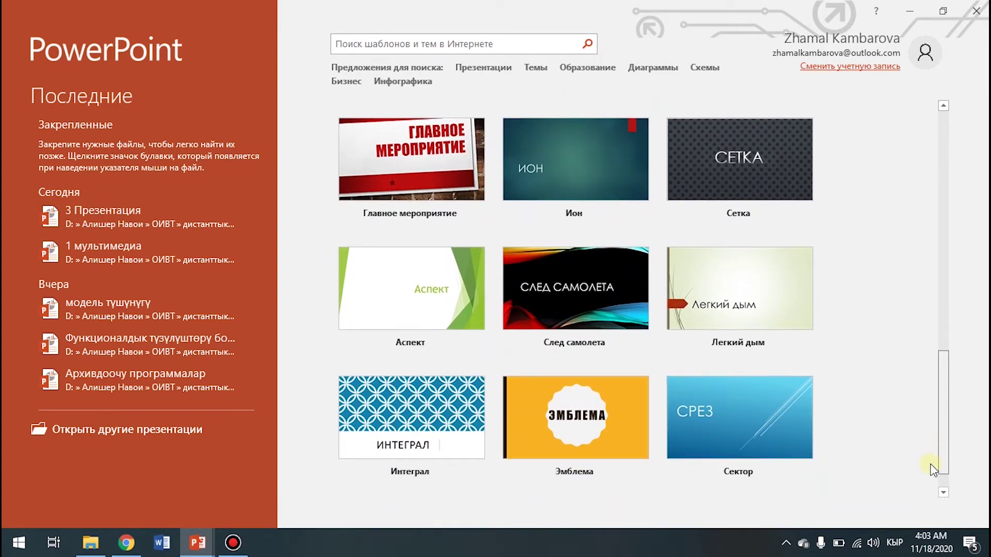
drag(933, 469, 939, 229)
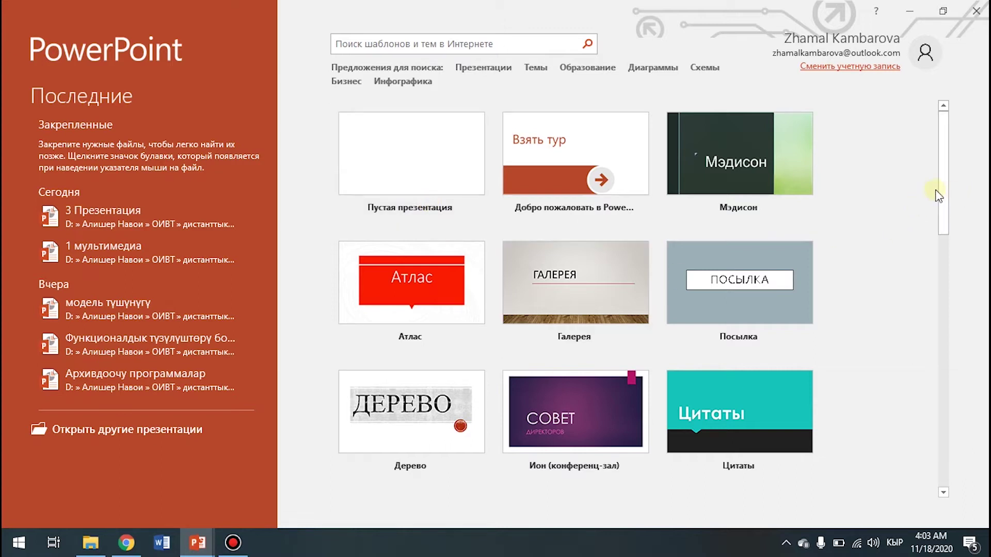
drag(946, 193, 946, 163)
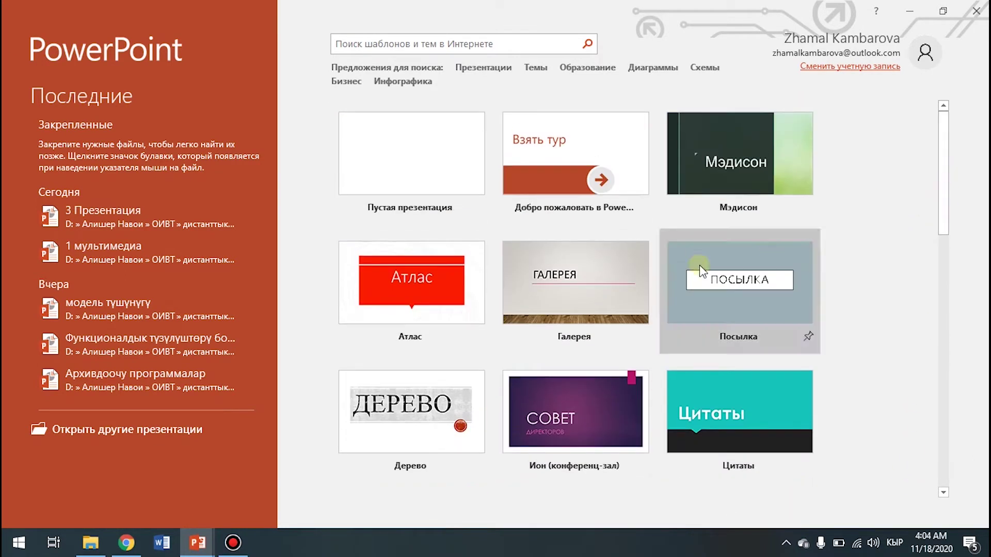
click(405, 158)
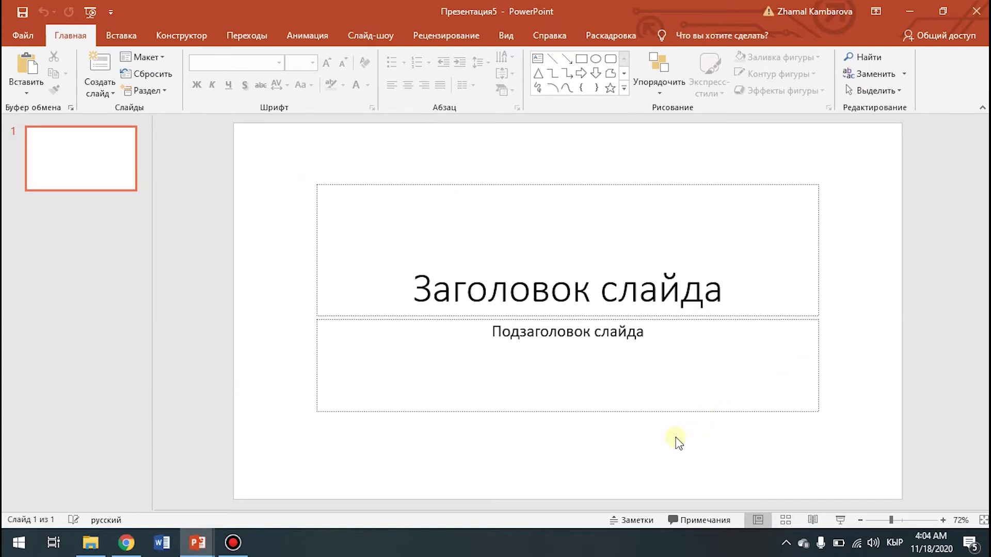
click(440, 240)
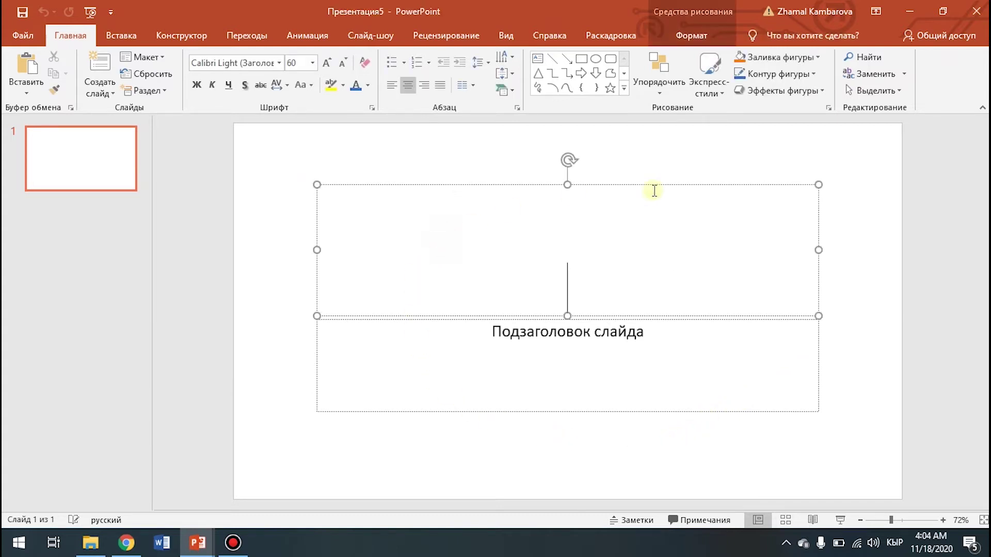
click(862, 386)
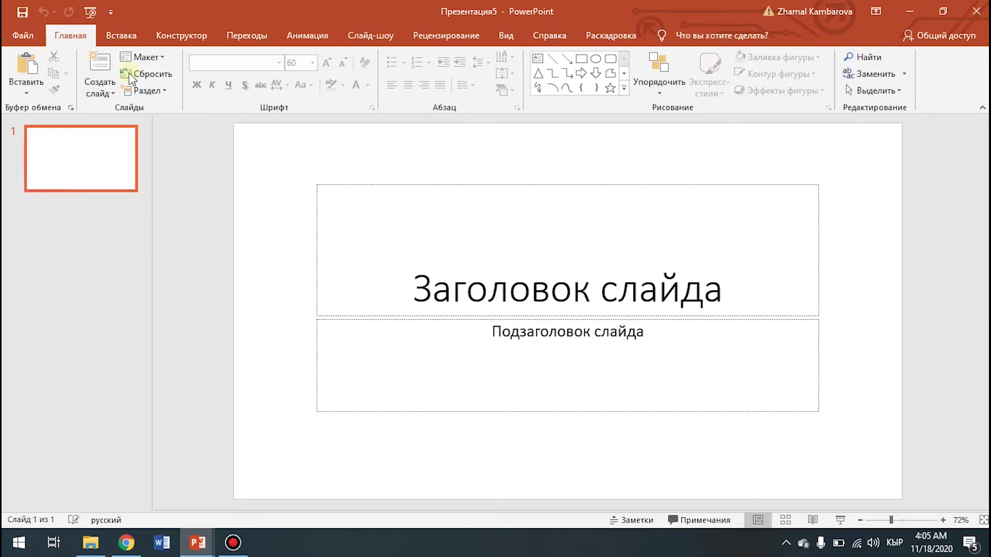
Step: Add nine new title-and-content slides after the title slide, then return to slide 1
click(107, 68)
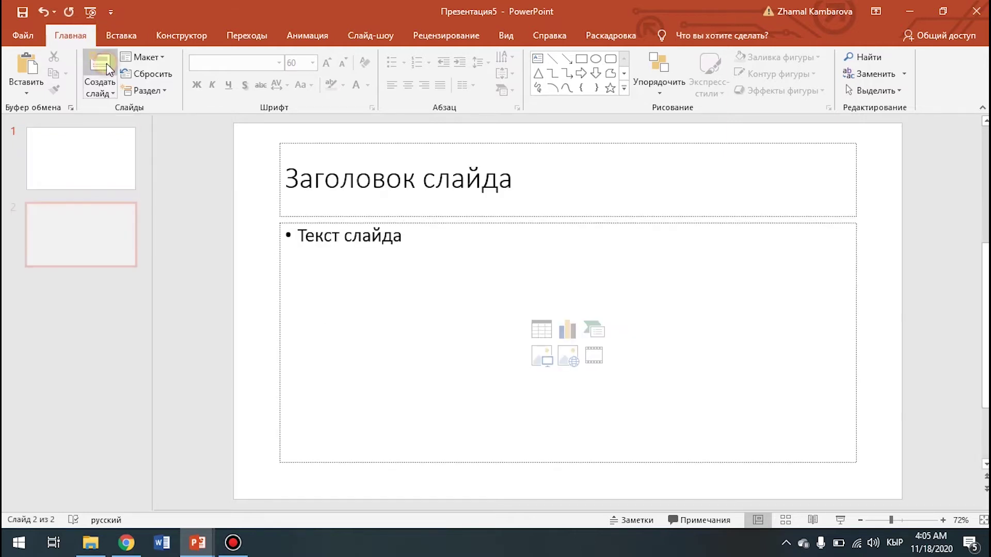
click(107, 69)
click(107, 68)
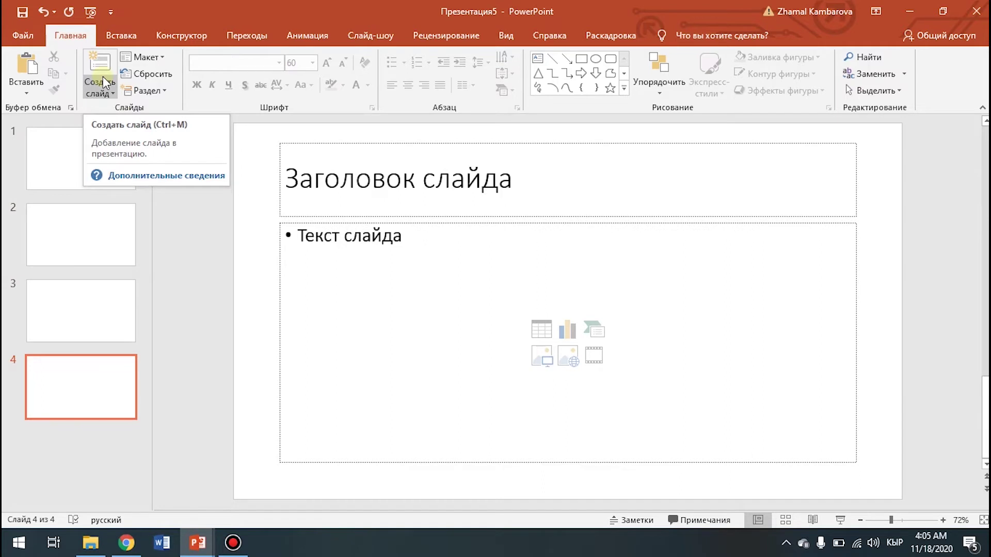
click(102, 67)
click(101, 67)
click(102, 67)
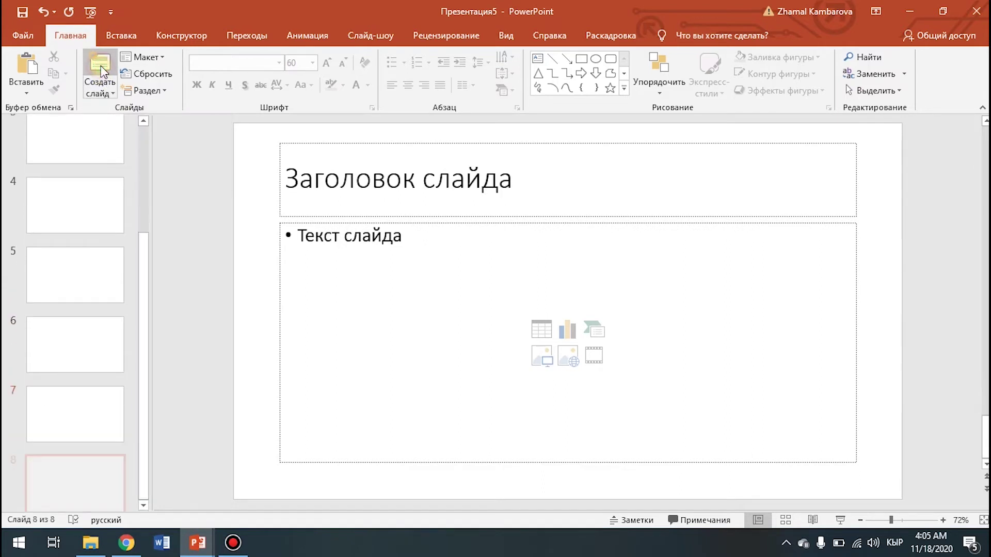
click(102, 67)
click(102, 67)
click(102, 67)
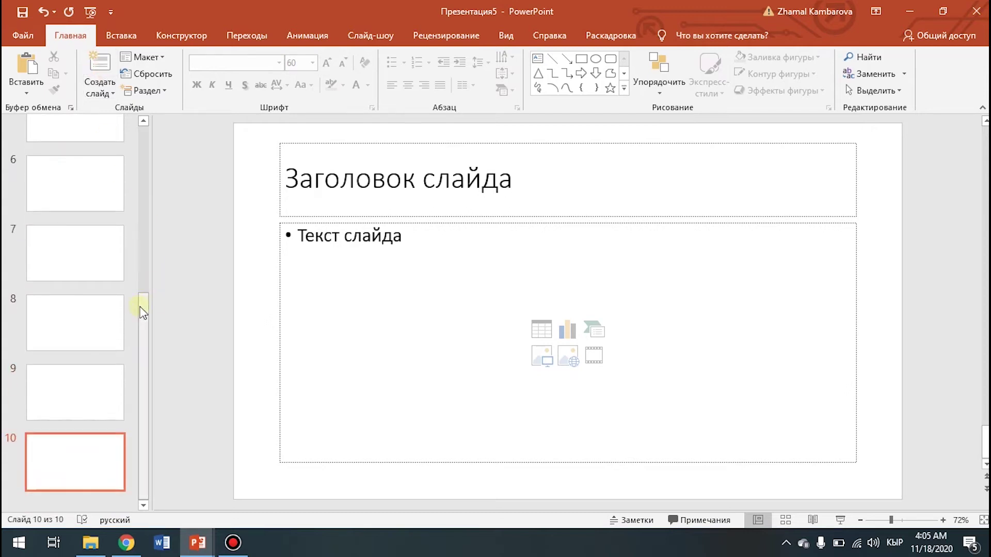
drag(140, 306, 129, 139)
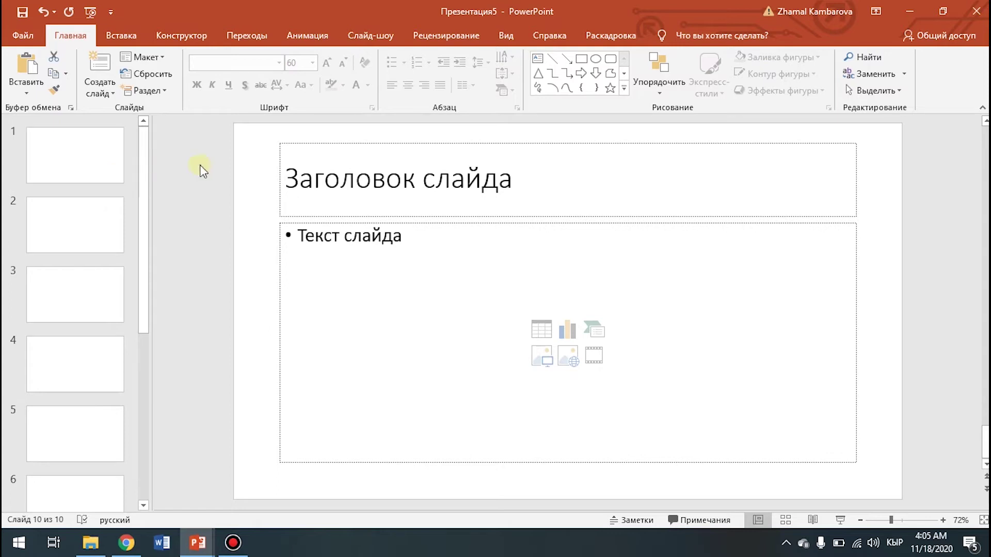
click(92, 144)
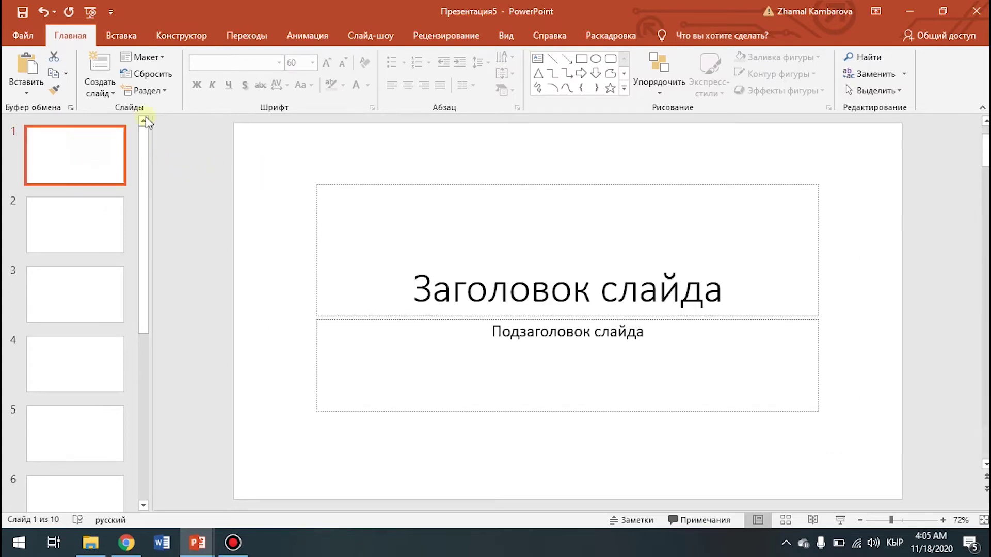
Step: Apply the Дерево design theme with the Зеленый и желтый colour variant to all slides
click(199, 38)
click(300, 91)
click(556, 92)
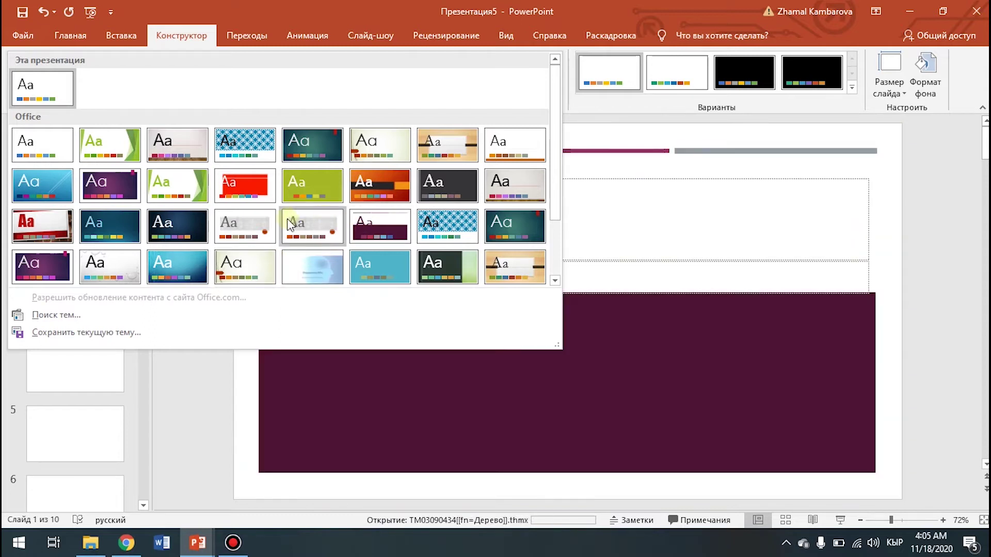
click(314, 224)
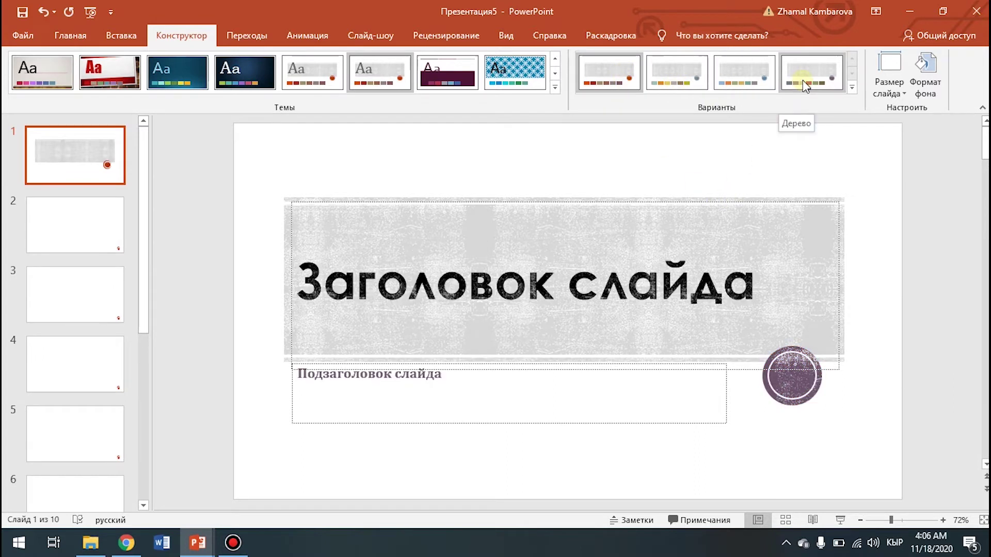
click(852, 90)
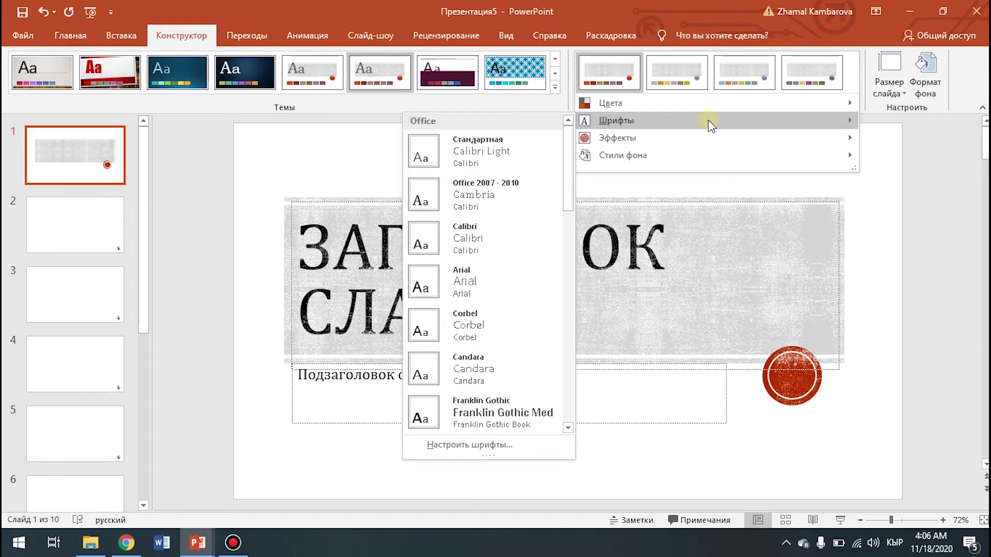
mouse_move(612, 104)
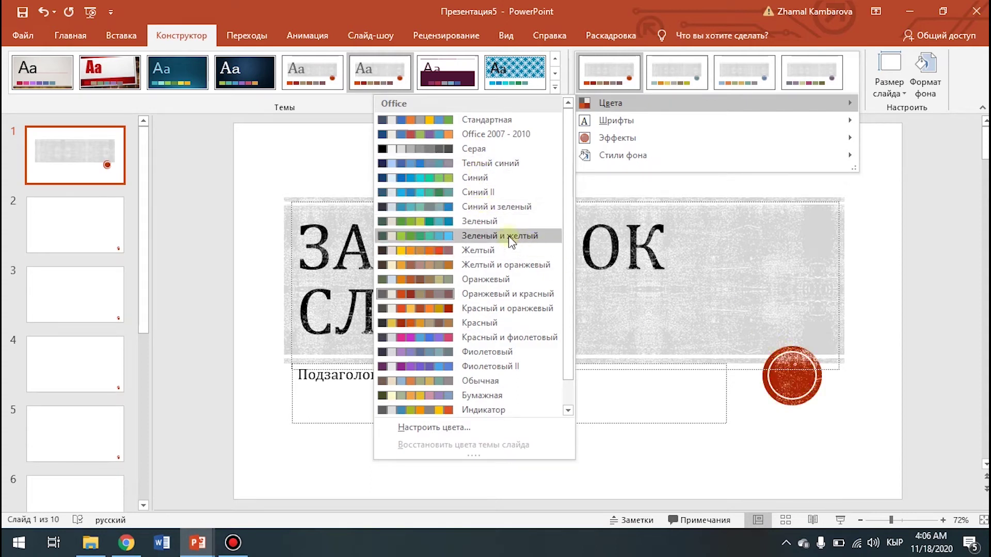
click(476, 222)
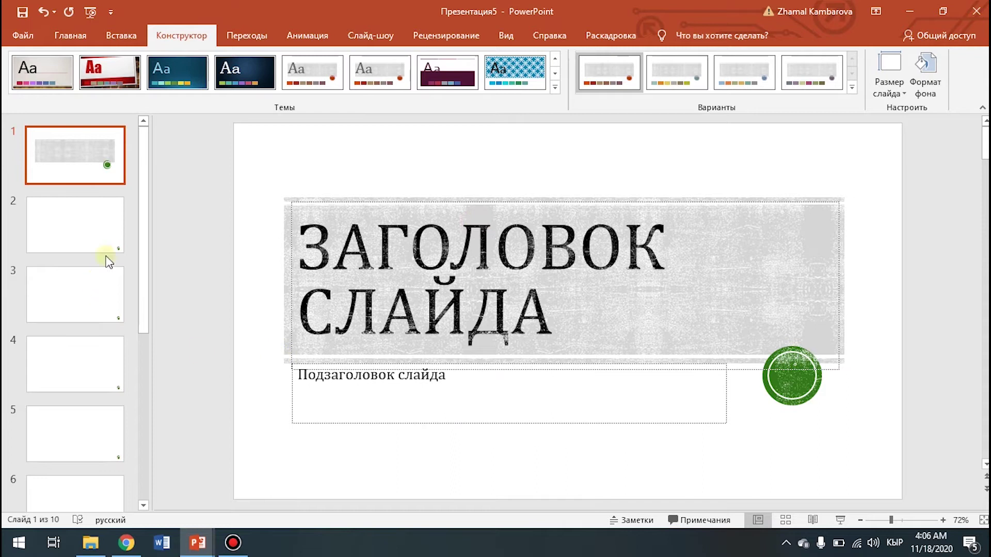
click(98, 228)
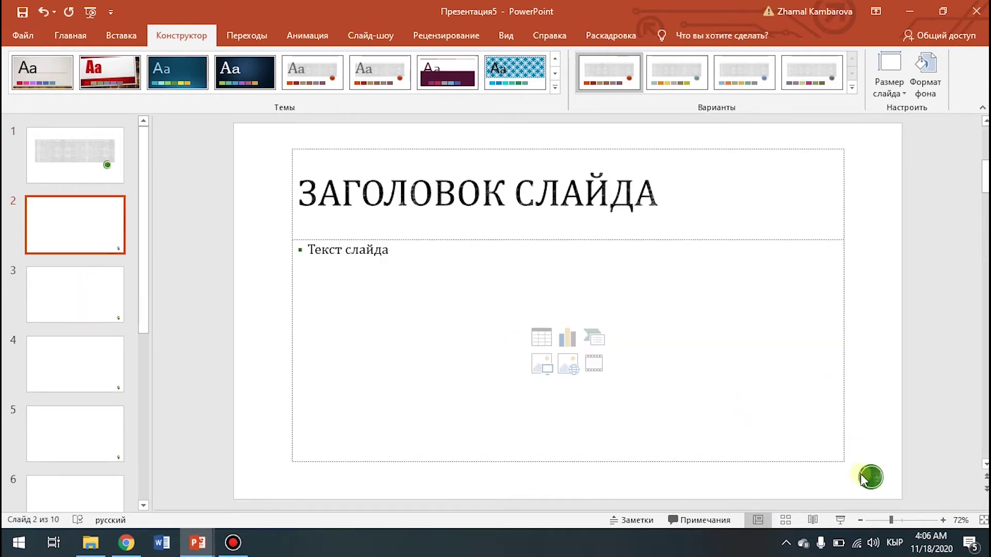
Step: On slide 1, delete and then restore the title and subtitle placeholders
click(87, 174)
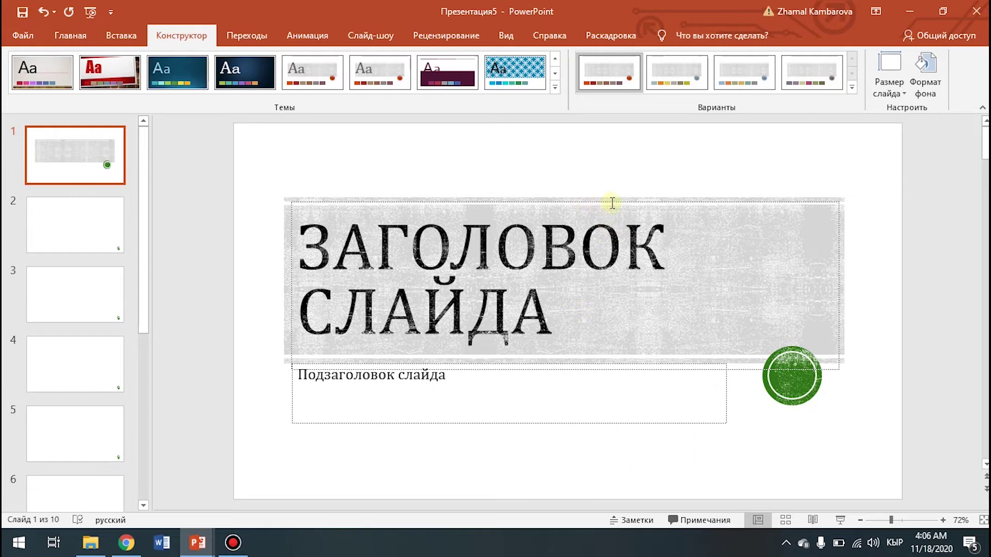
click(609, 201)
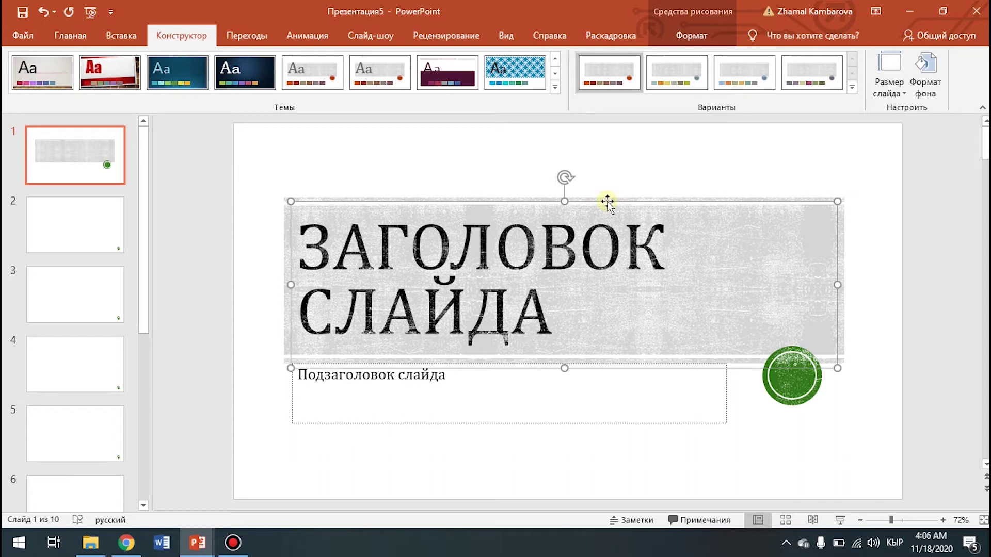
key(Delete)
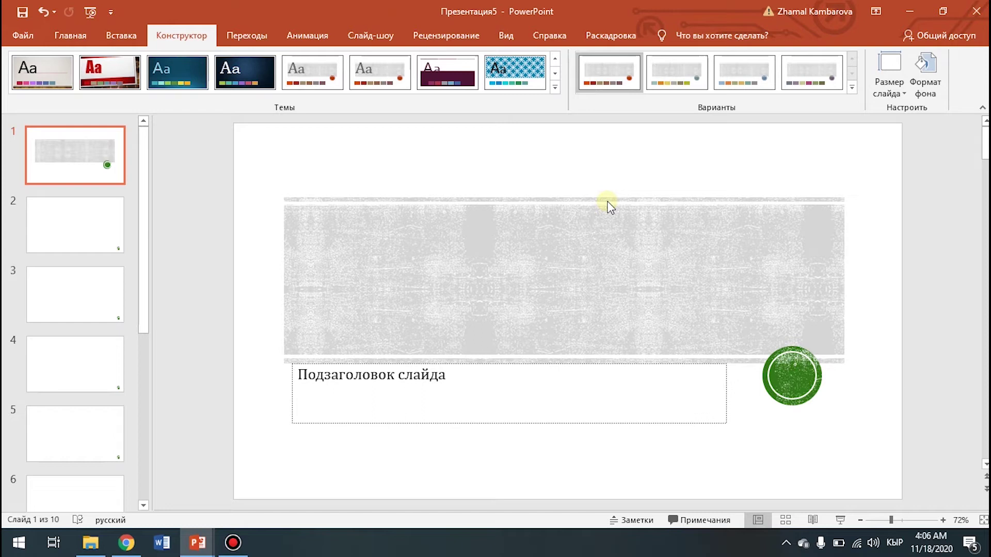
key(ctrl+z)
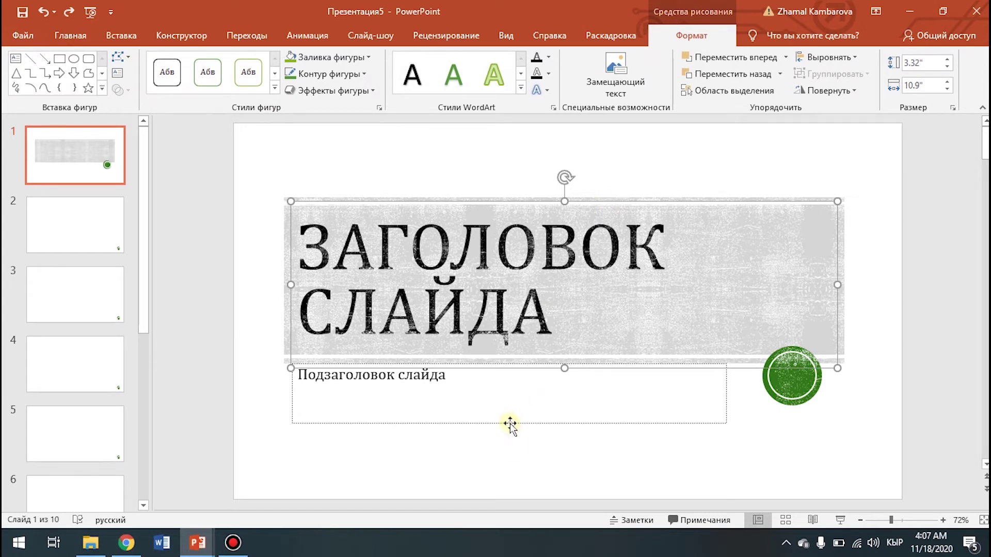
click(510, 425)
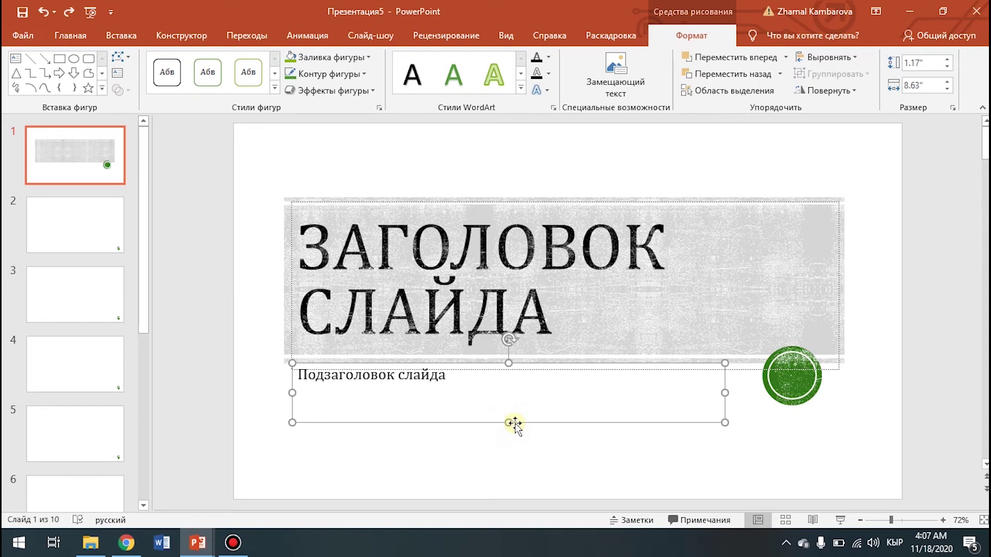
key(Delete)
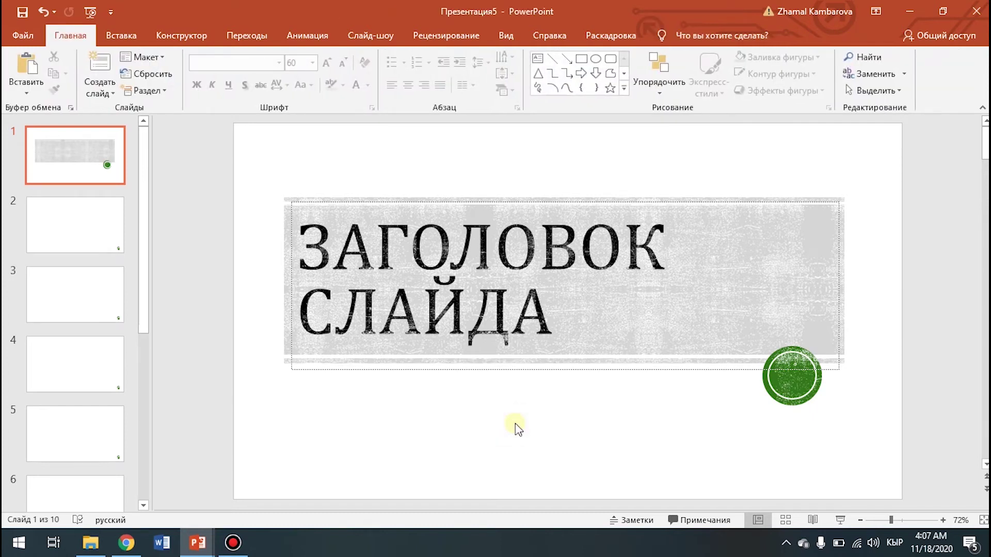
key(ctrl+z)
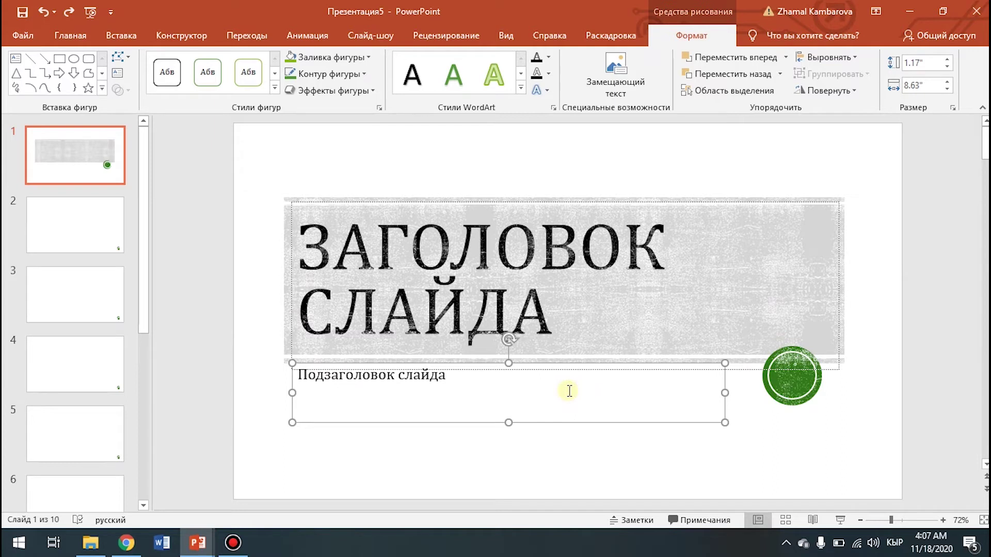
Step: Enter the slide 1 title 'ТЕМА:' / 'МУЛЬТИМЕДИА' on two lines and select it
click(509, 309)
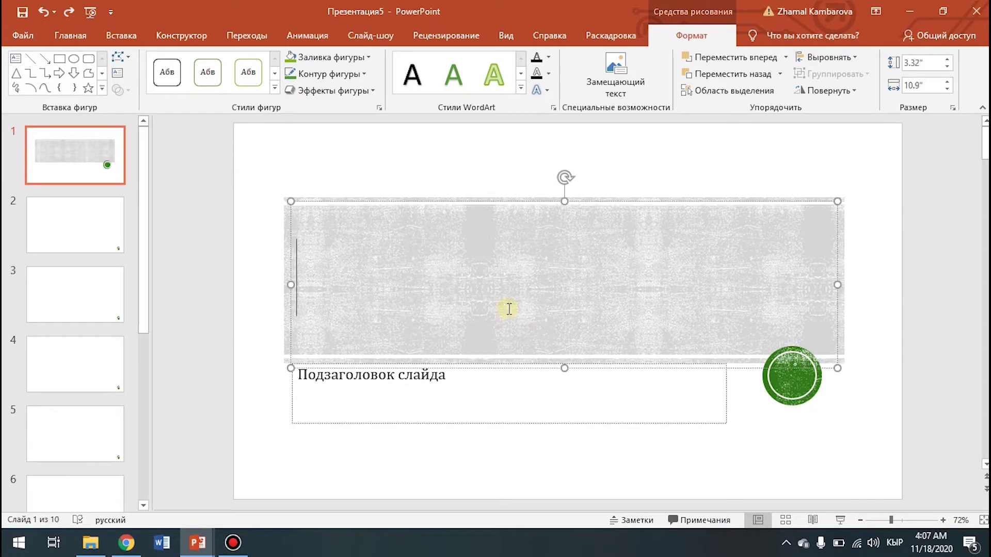
text(ТЕМА)
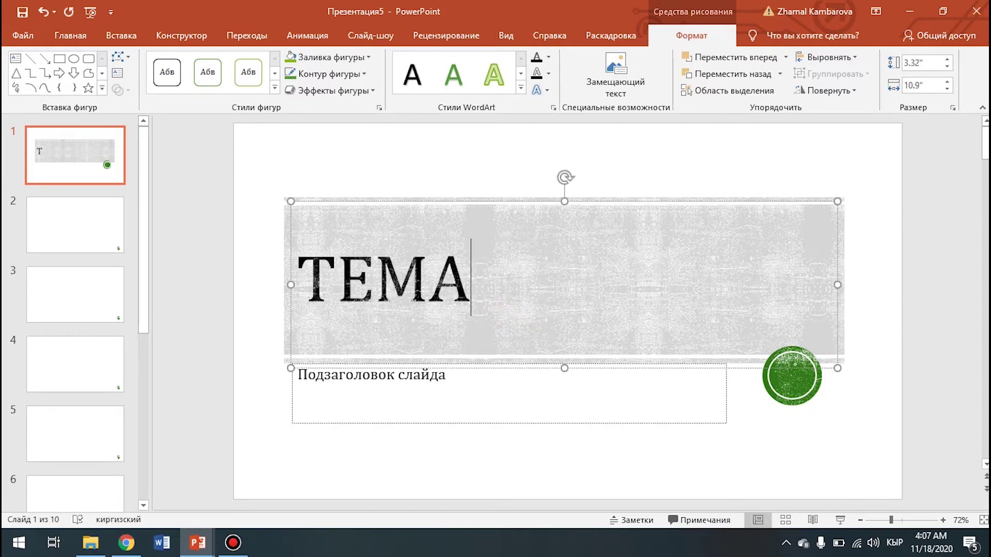
text(:)
key(Return)
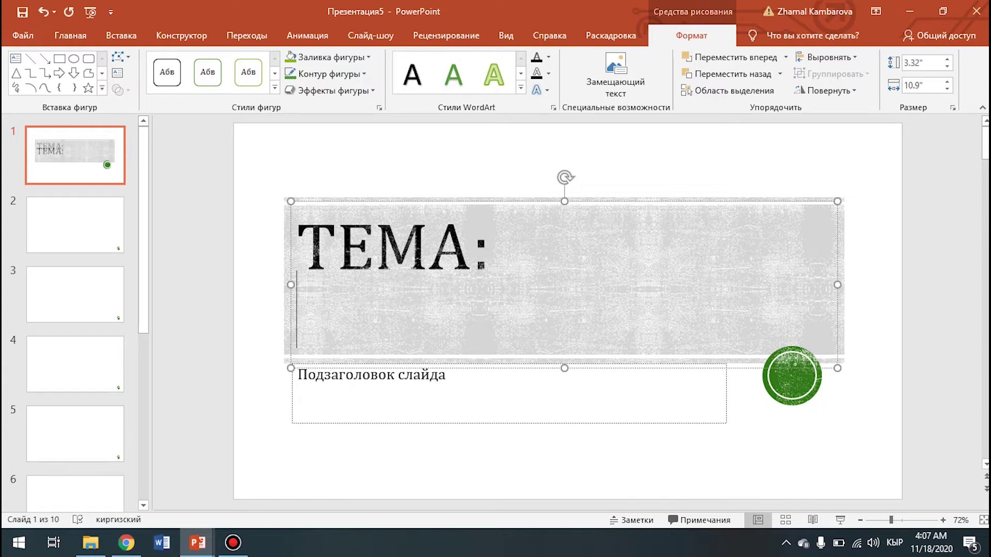
text(МУЛЬ)
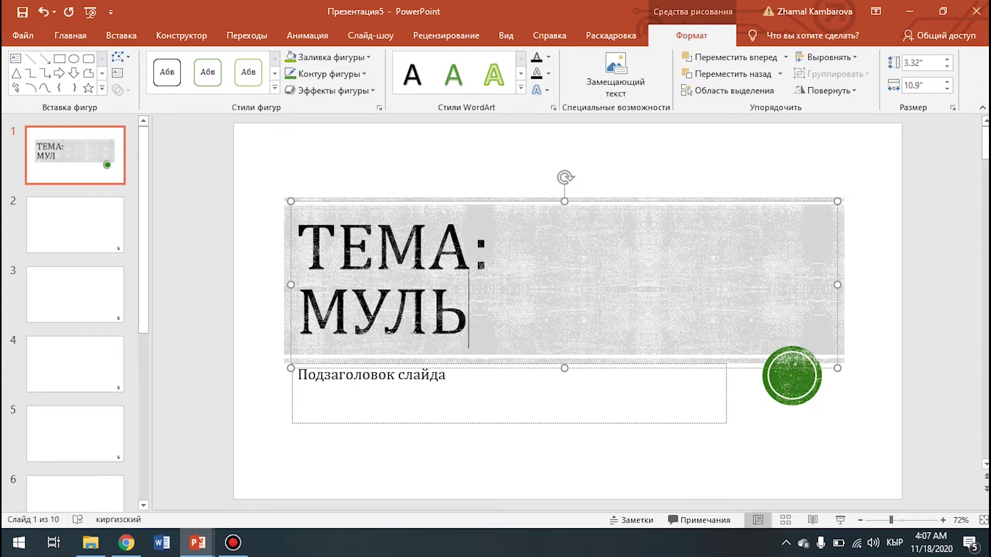
text(ТИМЕДИА)
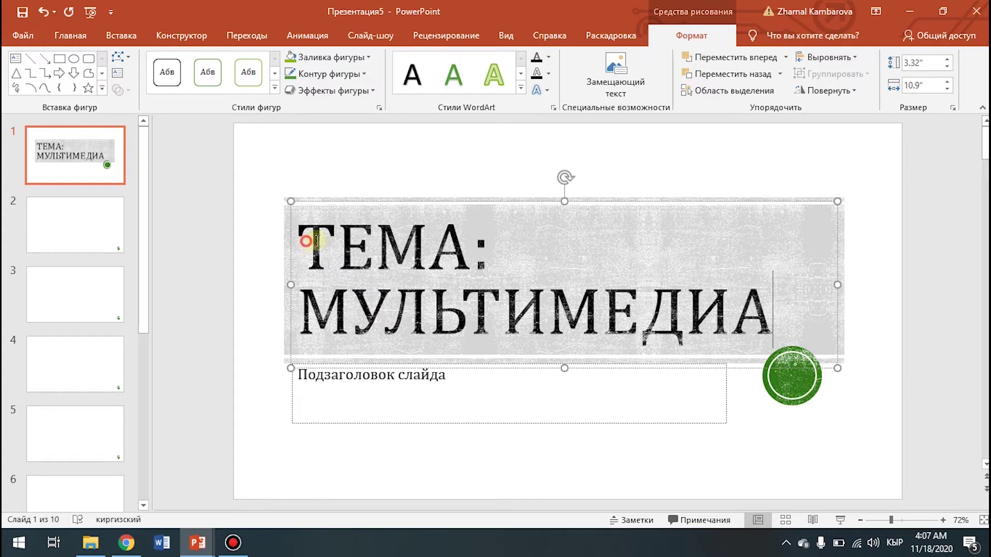
drag(298, 238, 702, 287)
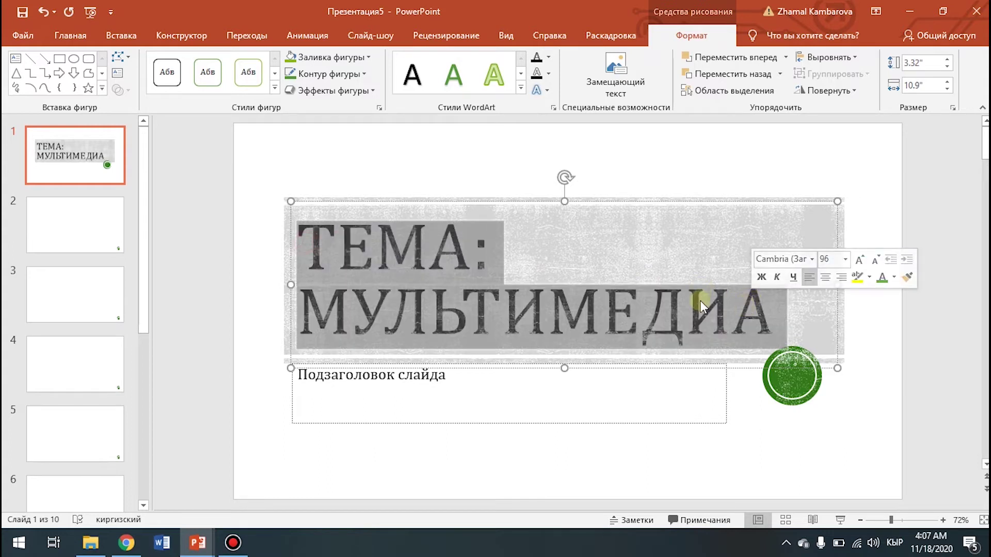
Step: Change the 'ТЕМА: МУЛЬТИМЕДИА' title font from Cambria to Times New Roman
click(74, 37)
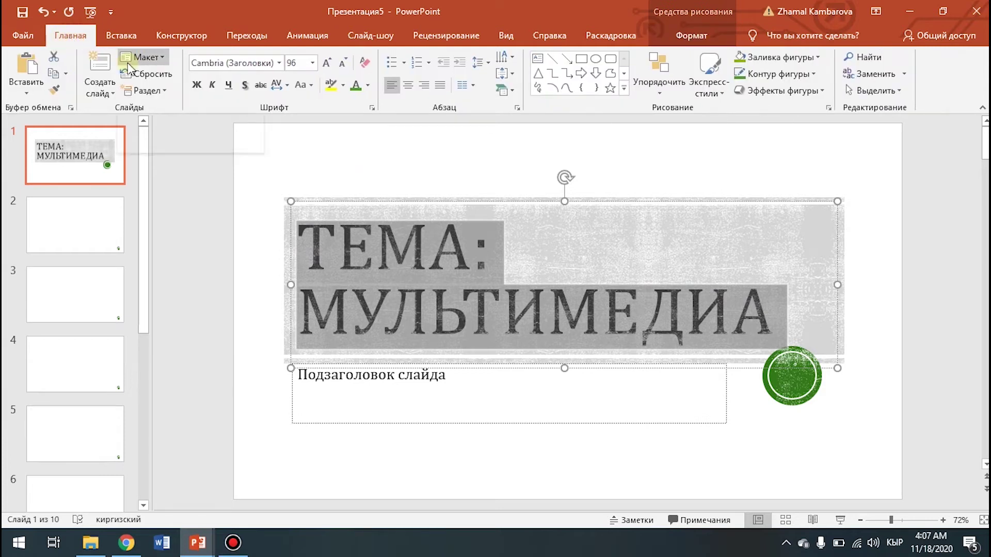
click(278, 62)
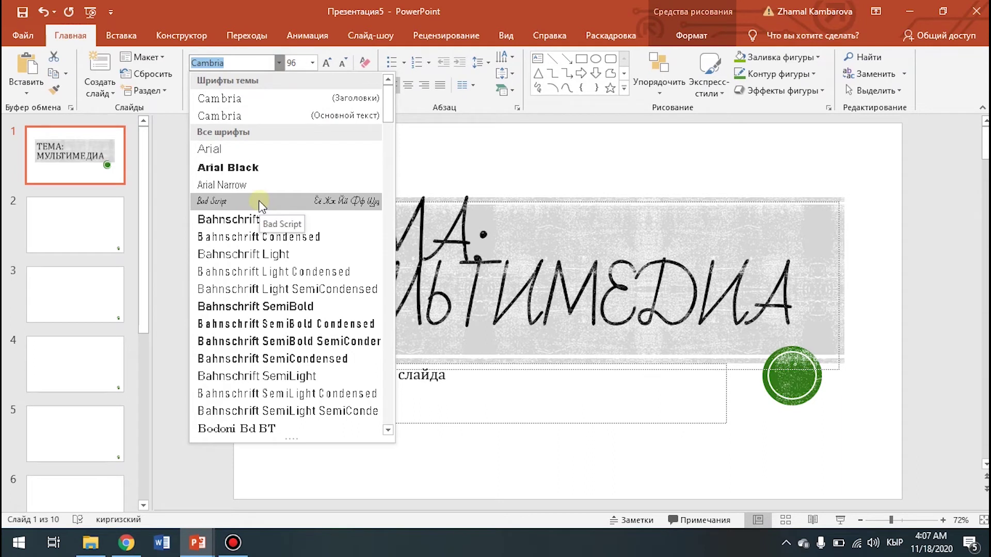
scroll(259, 217, down, 4)
scroll(256, 248, down, 7)
scroll(257, 279, down, 6)
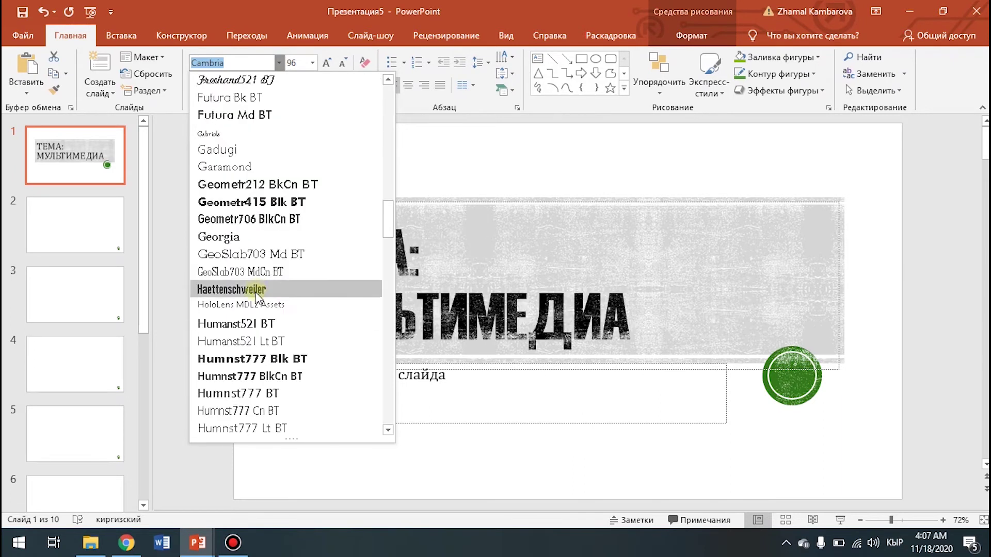
scroll(256, 291, down, 6)
scroll(268, 351, down, 2)
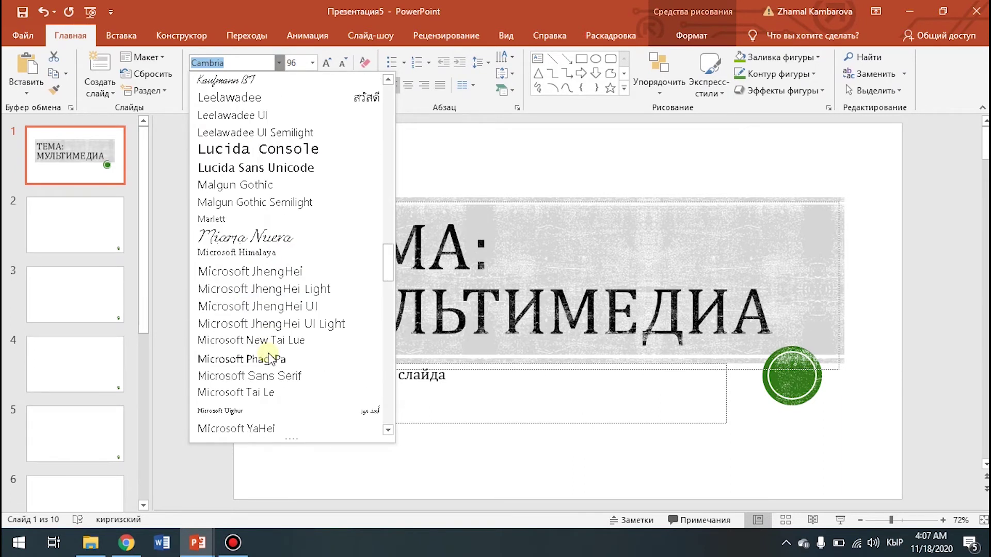
scroll(269, 356, down, 1)
scroll(237, 408, down, 4)
scroll(243, 392, down, 4)
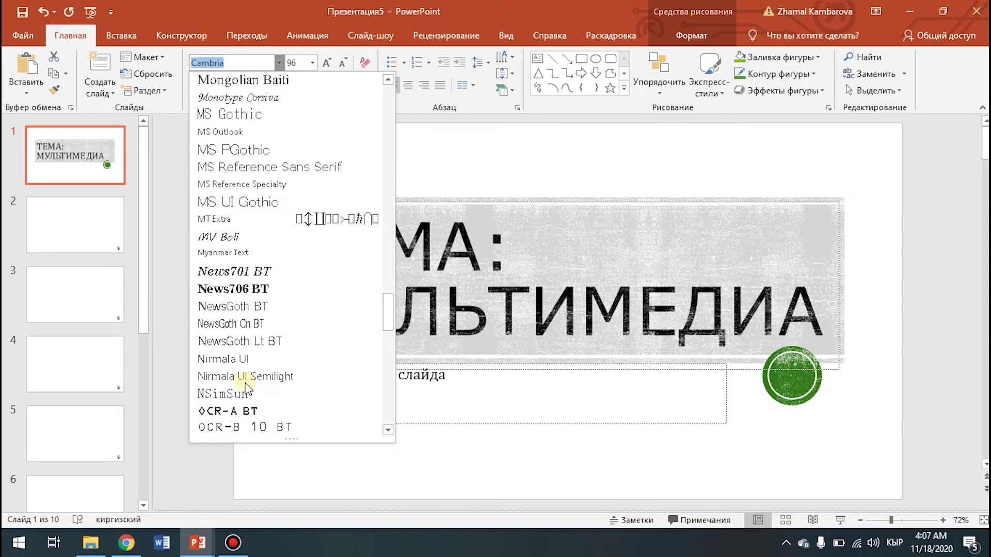
scroll(251, 381, down, 3)
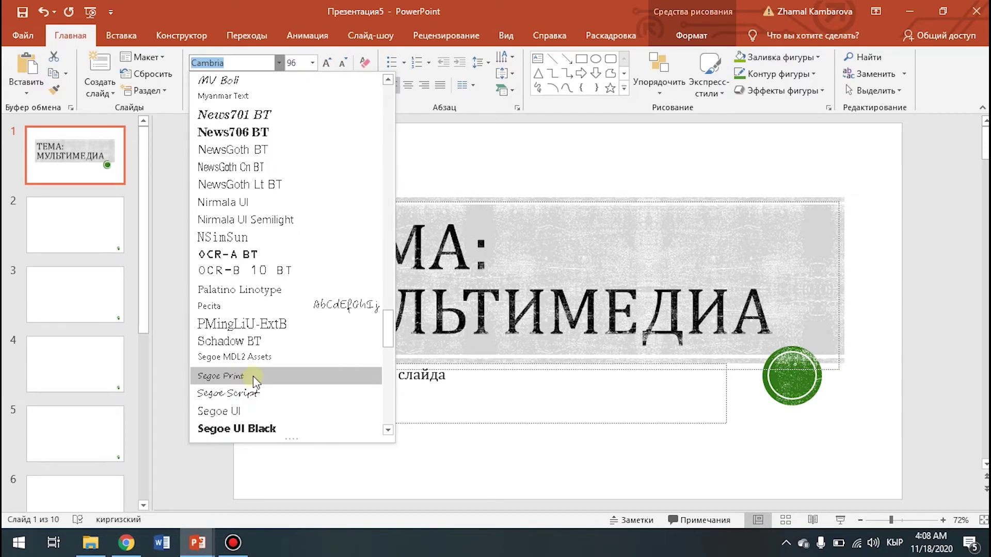
scroll(253, 380, down, 5)
scroll(256, 377, down, 4)
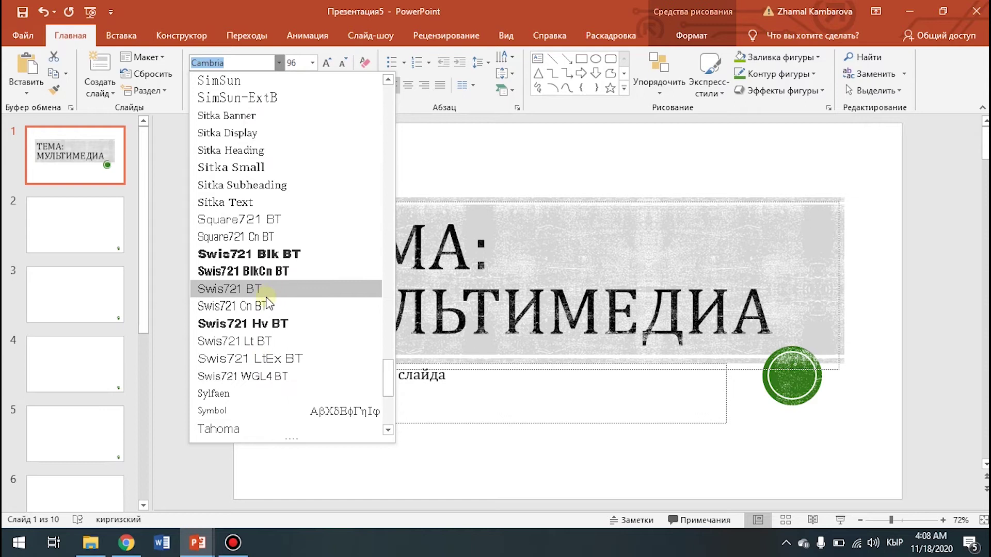
scroll(255, 361, down, 4)
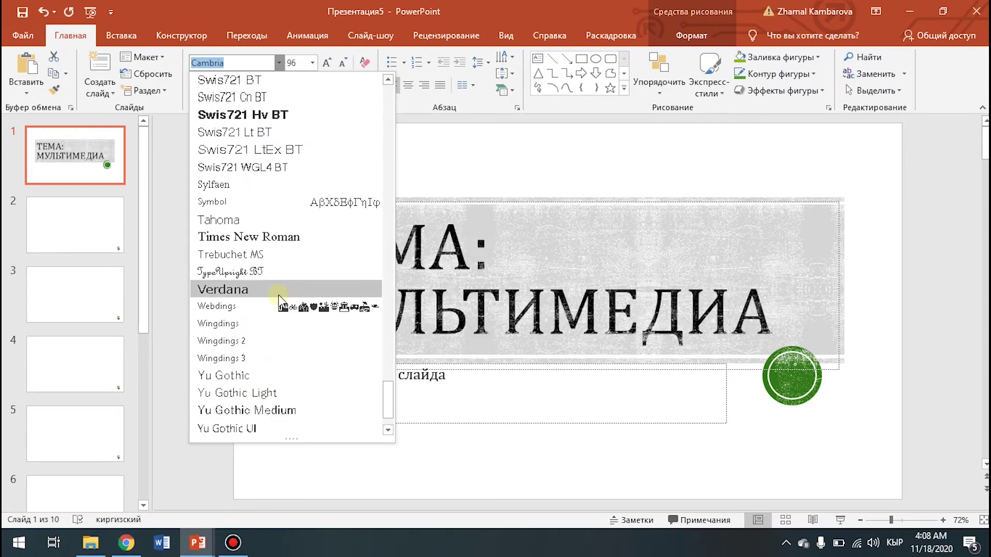
click(292, 237)
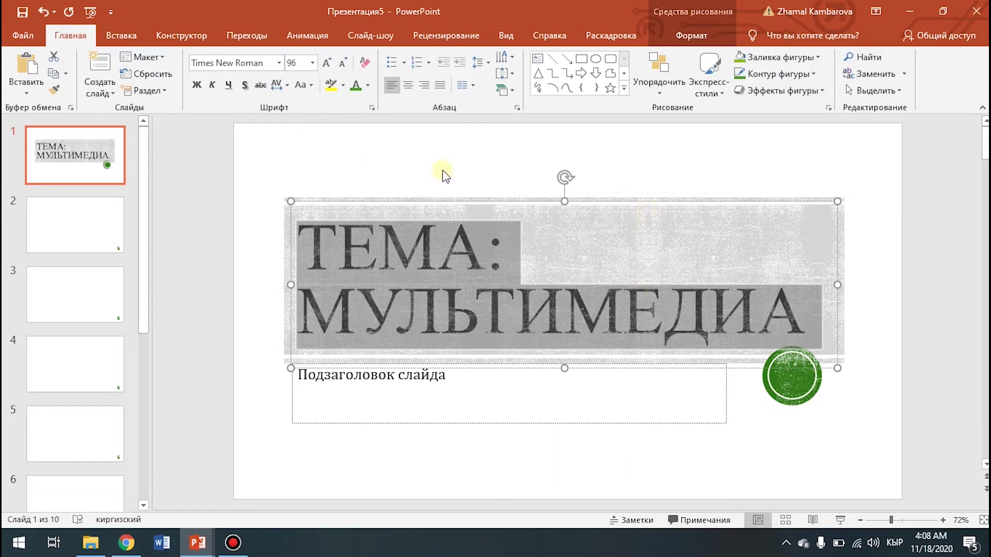
Step: Set the title size to 88 pt and centre it
click(312, 63)
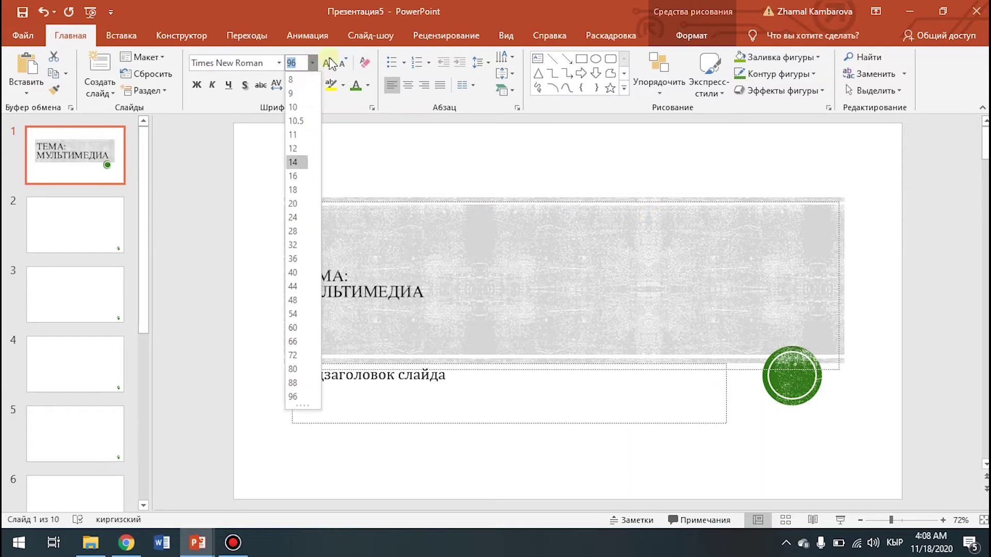
click(343, 64)
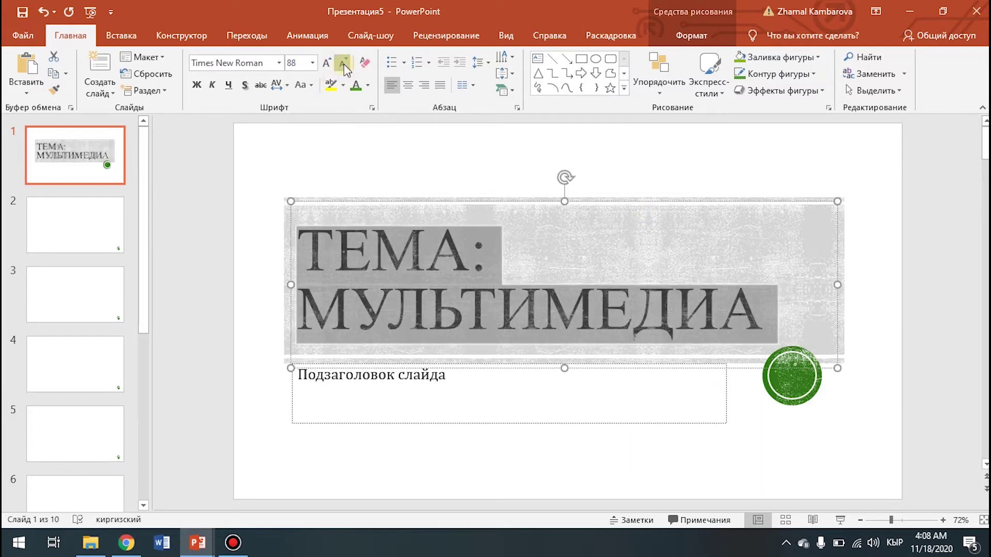
click(343, 64)
click(328, 67)
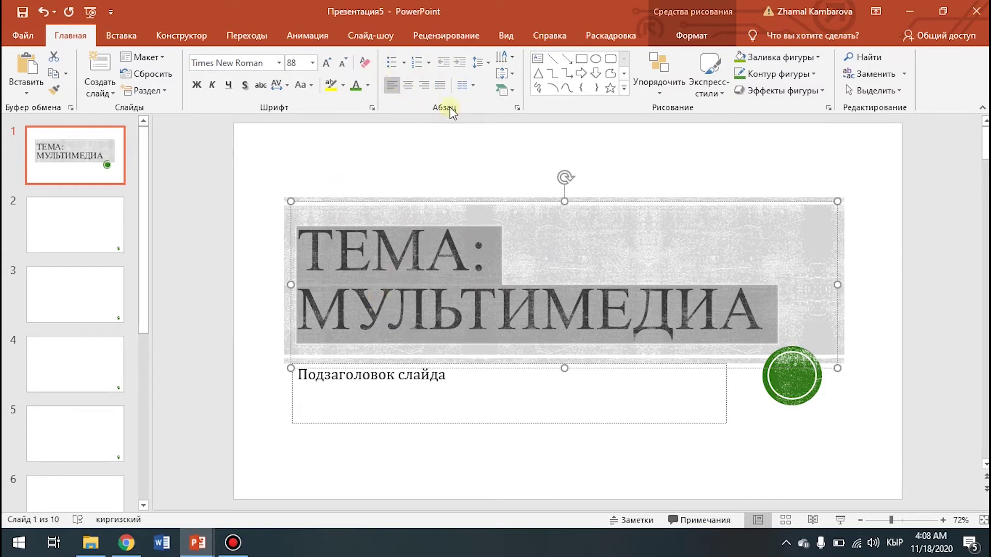
click(412, 87)
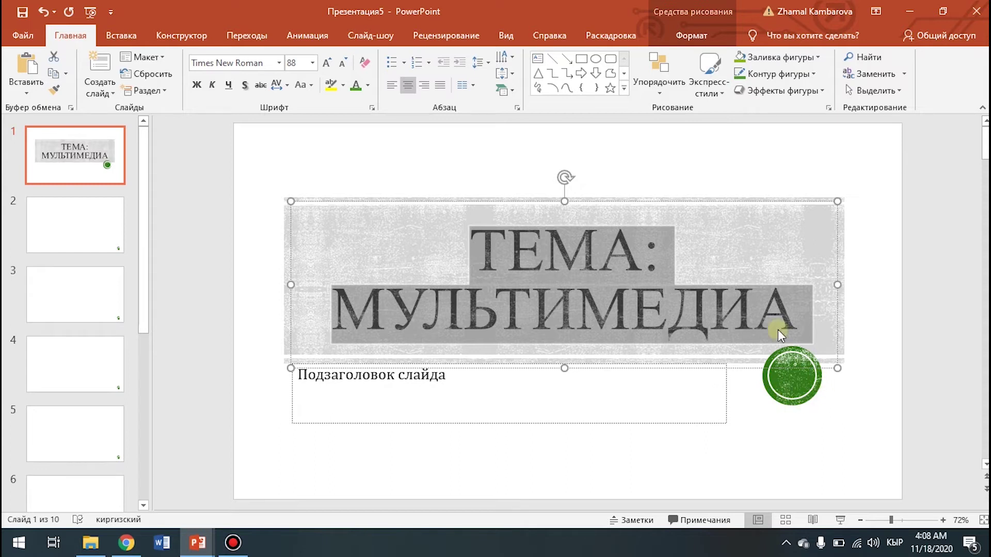
Step: Make the title dark green, bold and italic, leaving it without a highlight colour
click(367, 86)
click(405, 168)
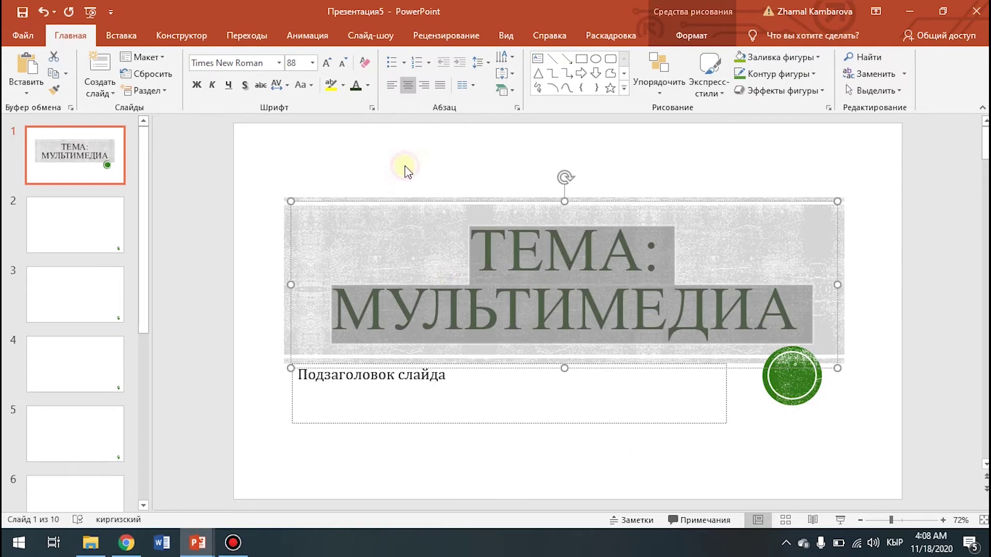
click(196, 85)
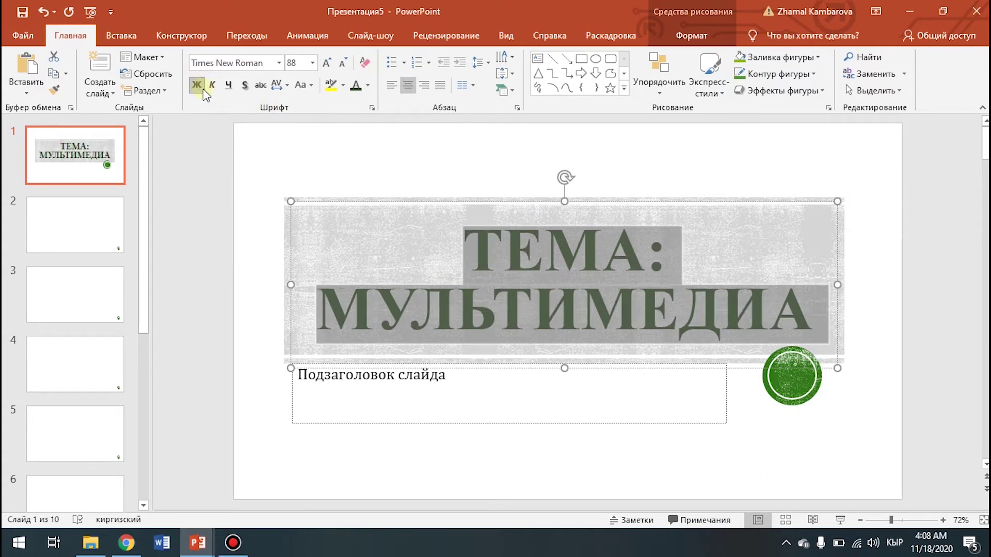
click(208, 88)
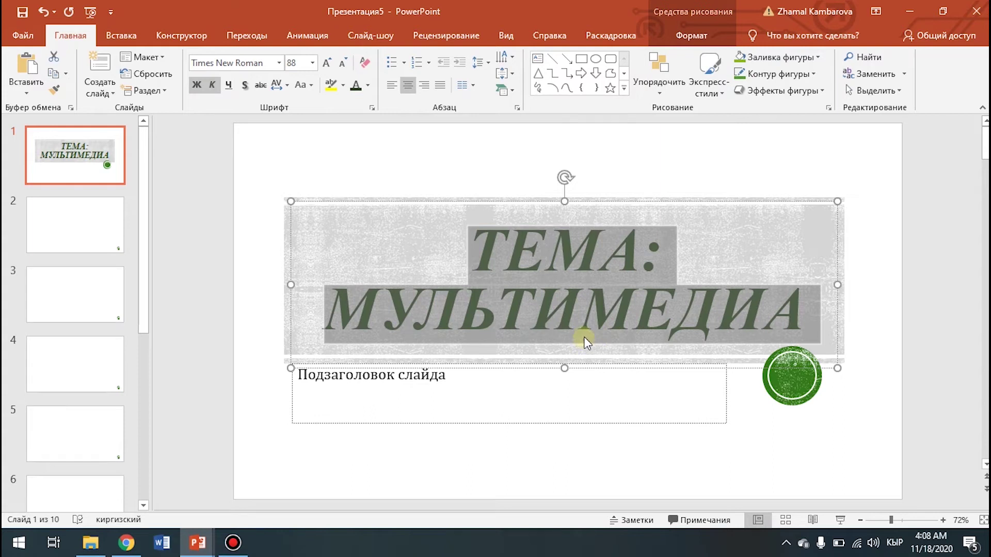
click(342, 84)
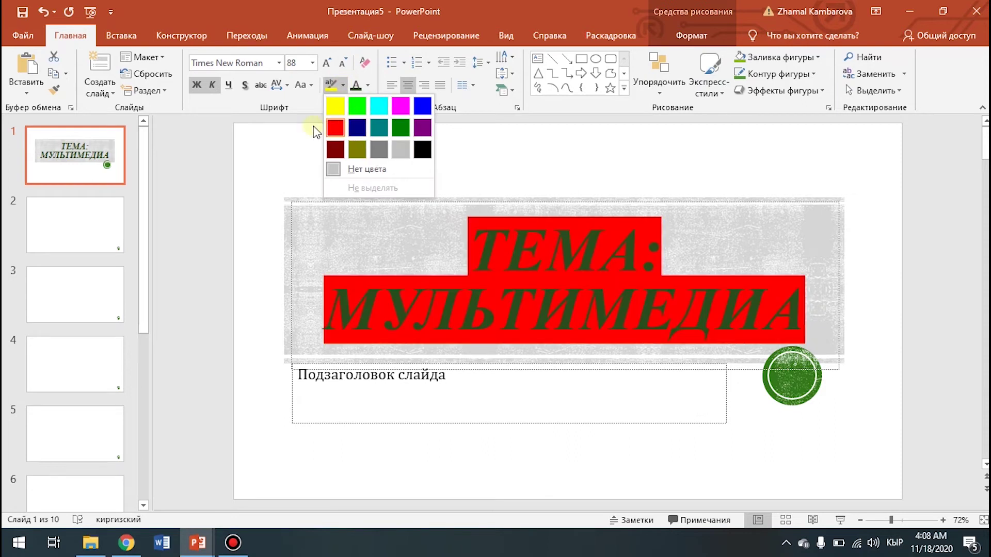
click(265, 164)
click(336, 169)
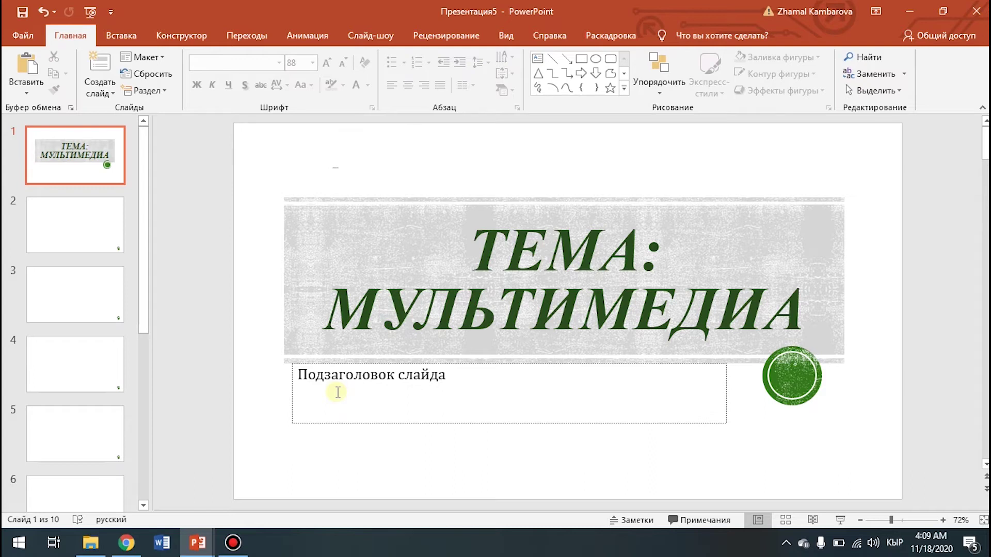
Step: Type 'Даярдаган:' followed by the author's name in the subtitle placeholder
click(338, 392)
text(Даярдаган)
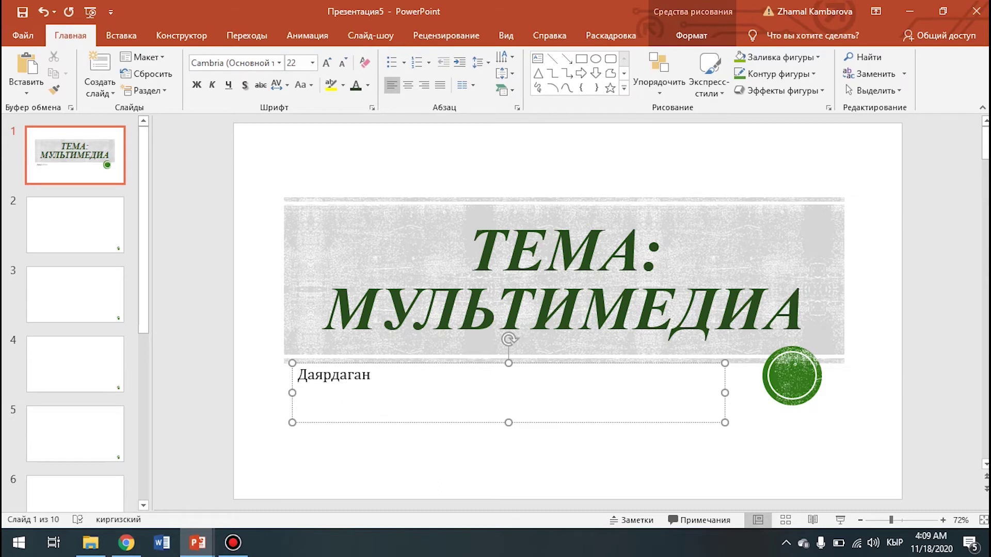
text(: Камбар ык)
key(BackSpace)
key(BackSpace)
key(BackSpace)
text(кз)
key(BackSpace)
text(ызы Жамамл)
key(BackSpace)
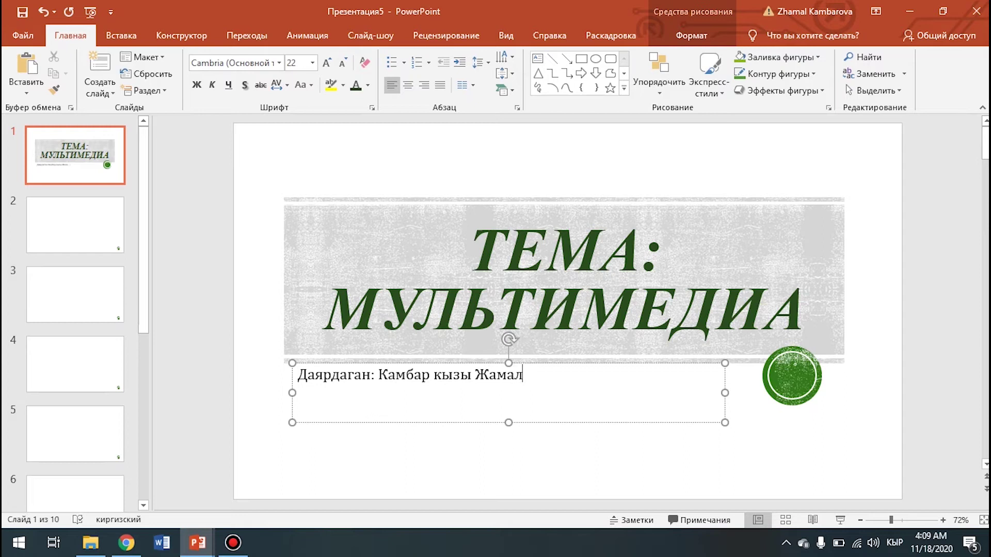
Step: Format the subtitle as green, bold italic Times New Roman 28 pt
drag(548, 382, 242, 376)
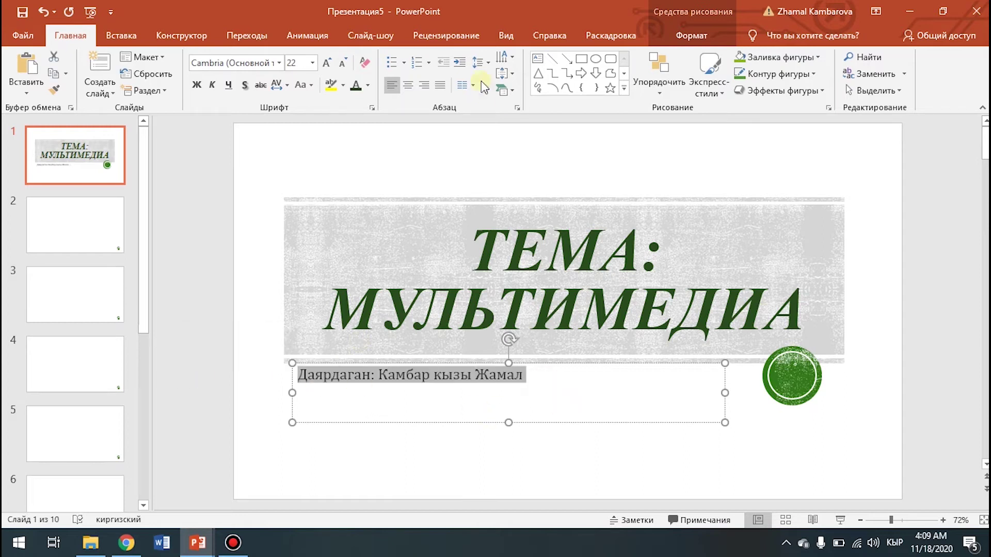
click(279, 62)
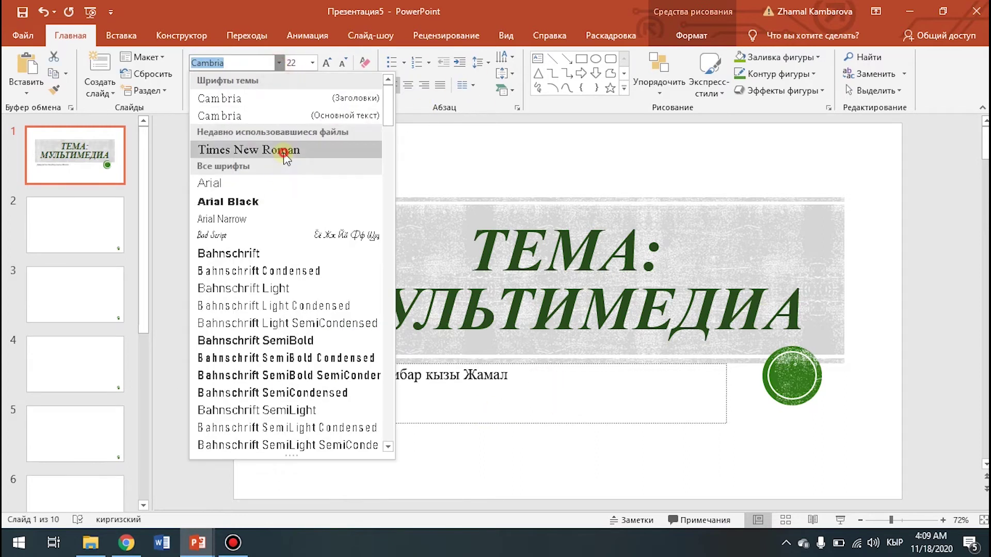
click(283, 149)
click(326, 63)
click(327, 62)
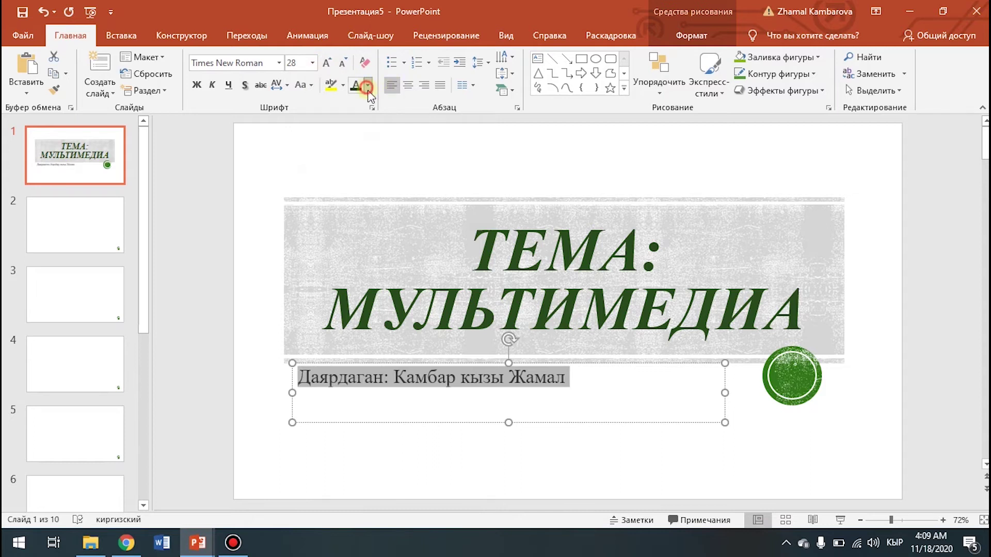
click(367, 89)
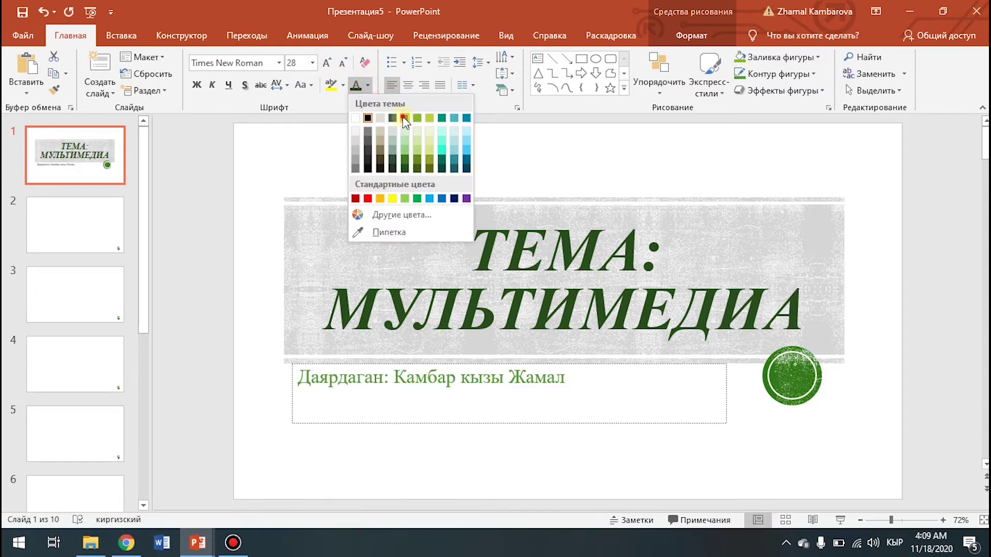
click(405, 118)
click(196, 85)
click(228, 84)
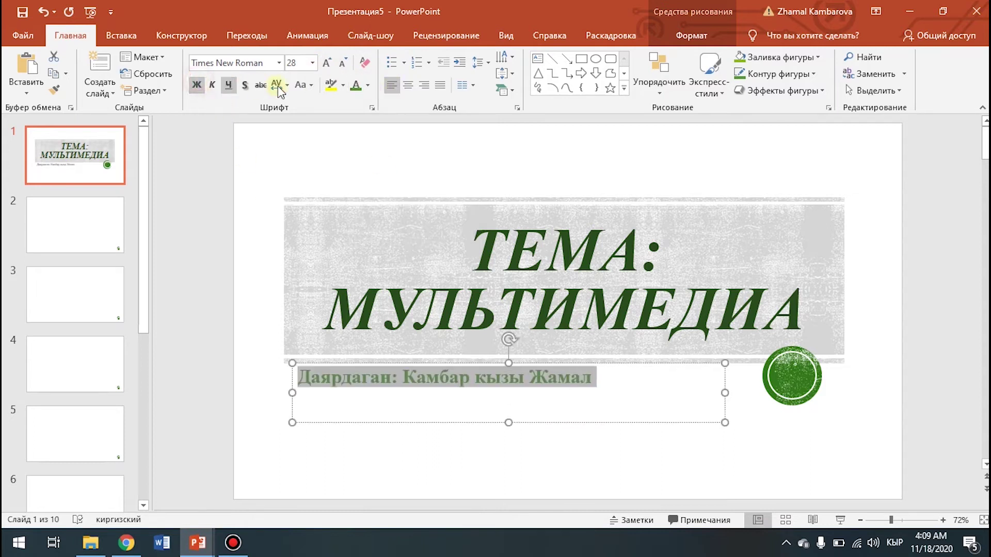
click(212, 86)
Step: Move the subtitle box lower on the slide and shrink it to fit its text
drag(579, 365, 568, 394)
click(803, 470)
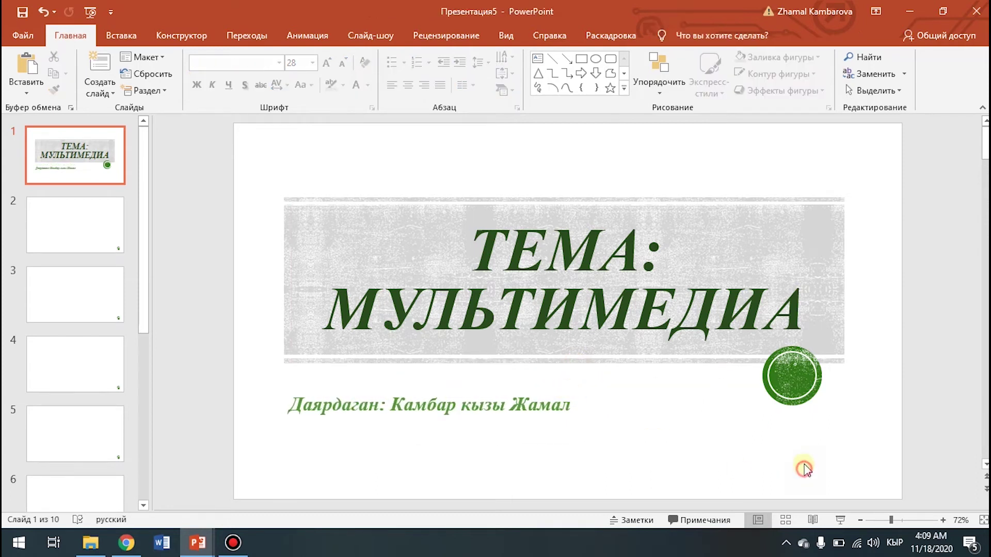
click(540, 418)
click(540, 407)
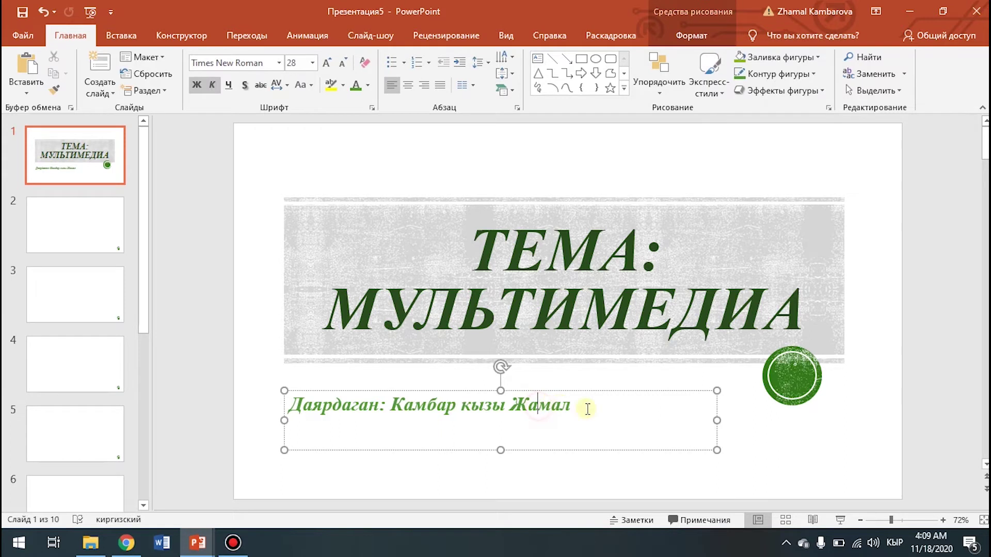
mouse_move(721, 456)
mouse_down()
mouse_move(615, 422)
mouse_move(588, 424)
mouse_up()
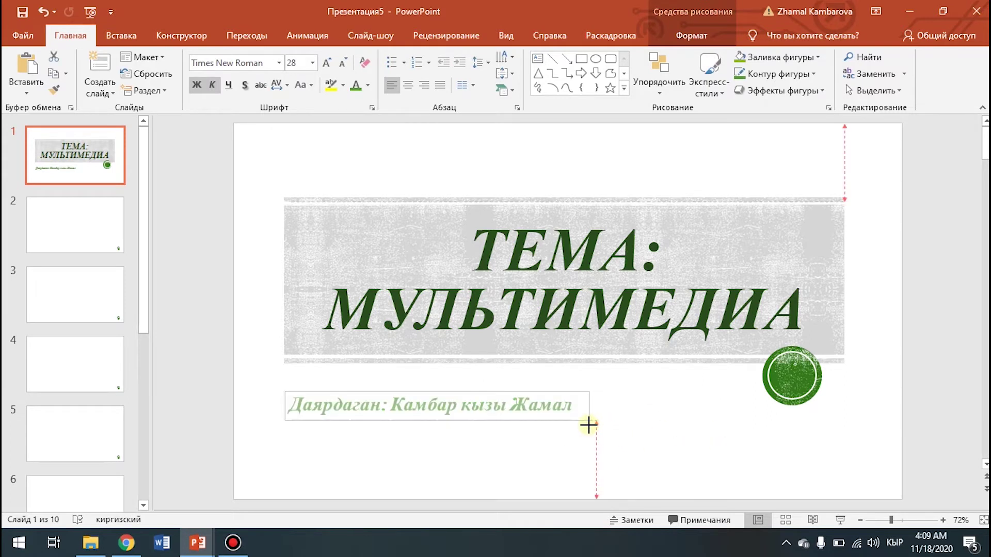
drag(589, 424, 588, 424)
click(732, 445)
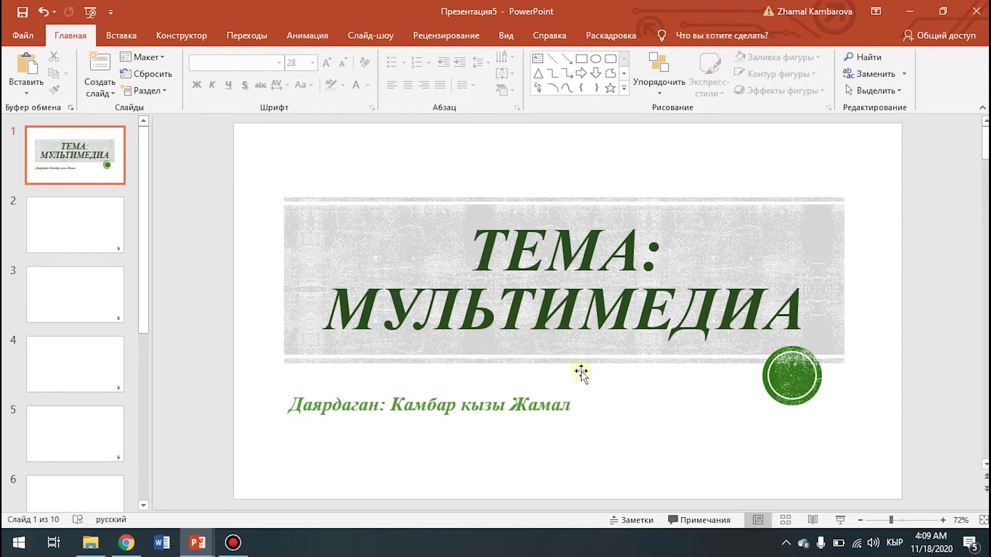
click(127, 544)
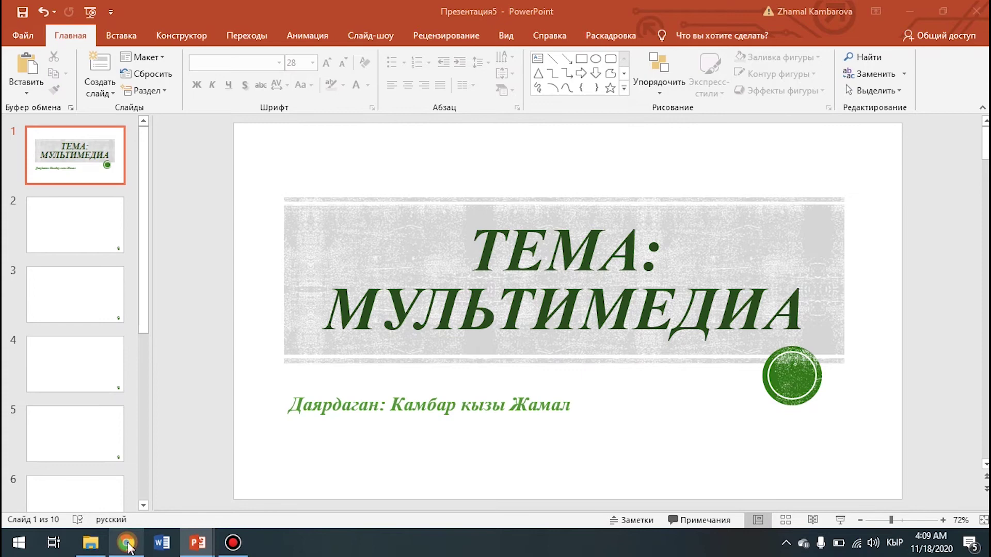
Step: In a new Chrome tab, search Google Images for 'фото мультимедиа'
click(371, 12)
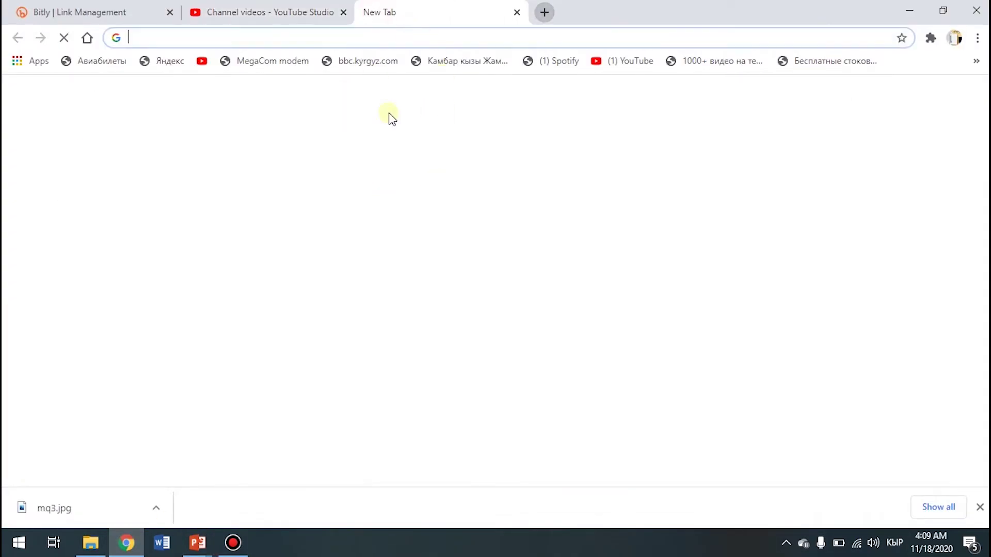
text(фот)
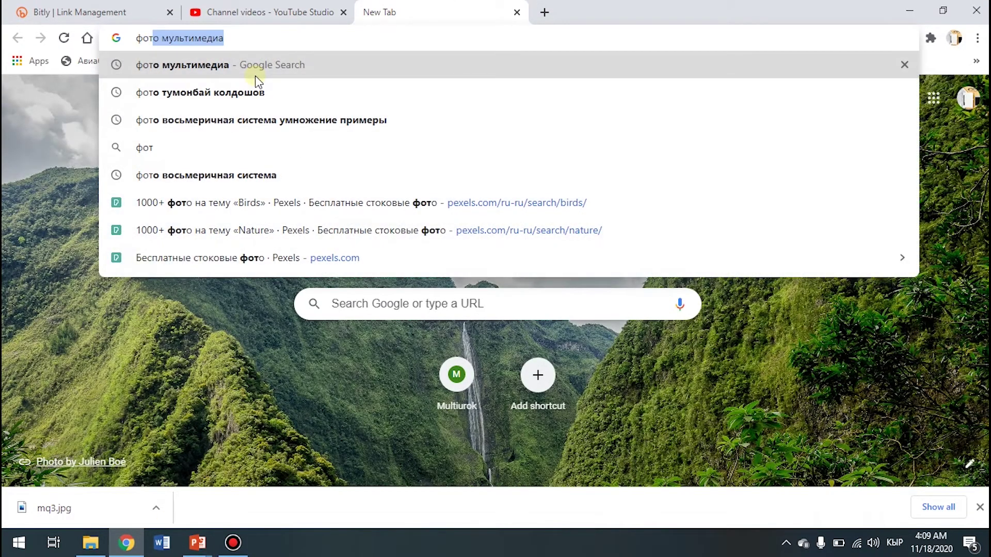
click(251, 30)
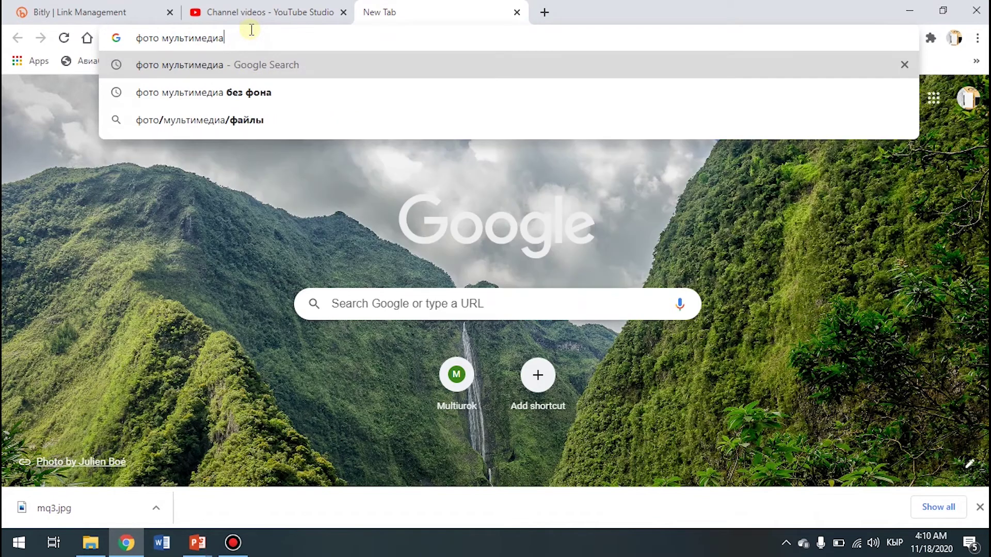
key(Return)
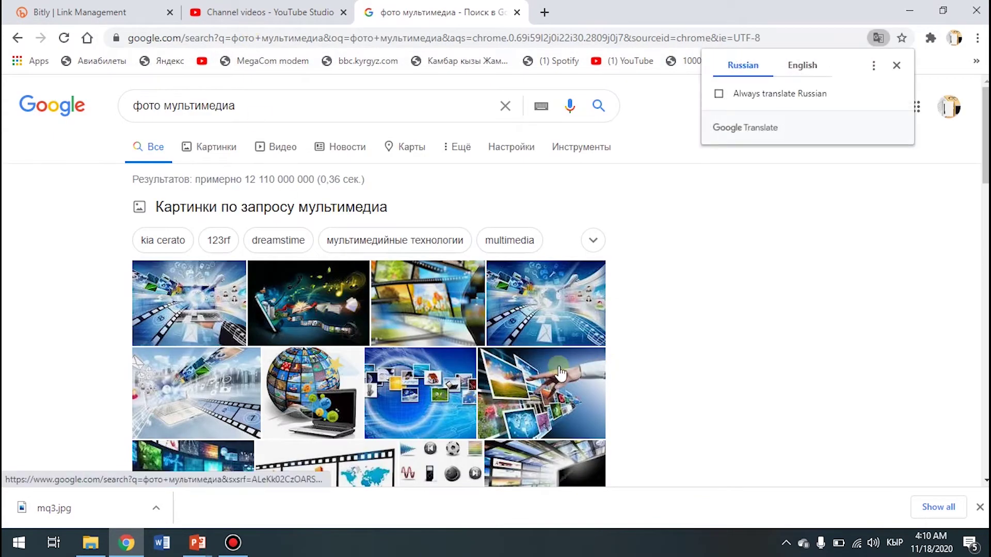
click(215, 147)
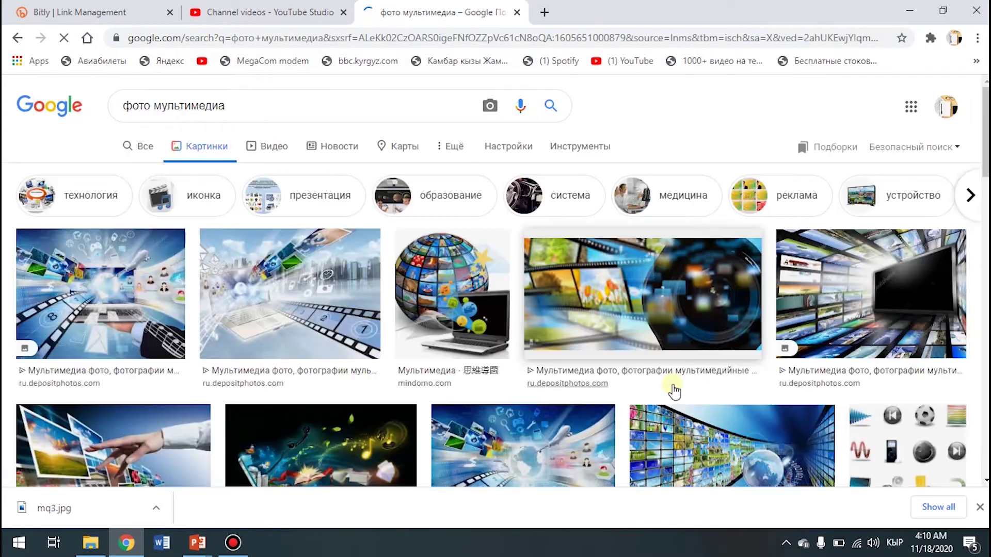
Step: Copy the globe-and-laptop picture and return to Презентация5 in PowerPoint
click(454, 286)
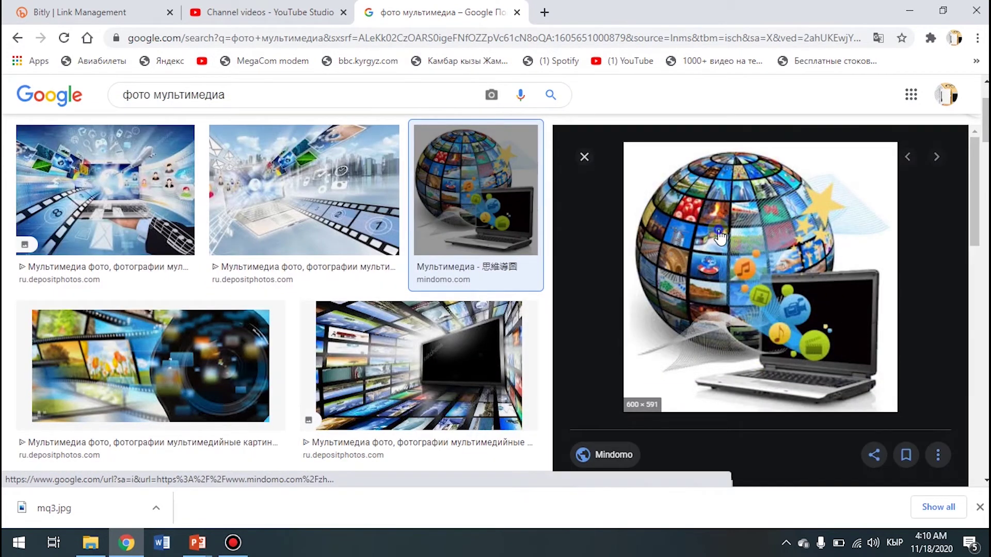
right_click(719, 237)
right_click(689, 228)
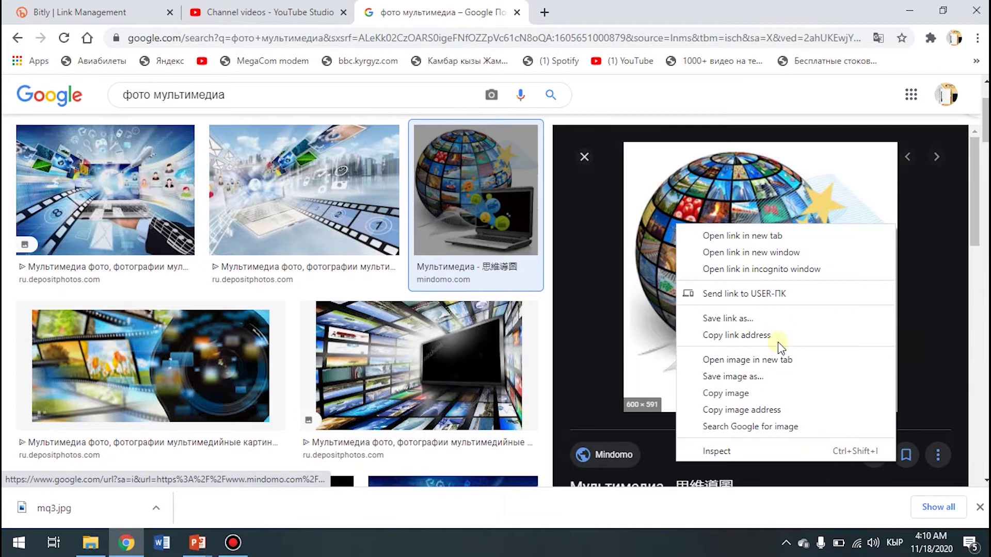
click(741, 395)
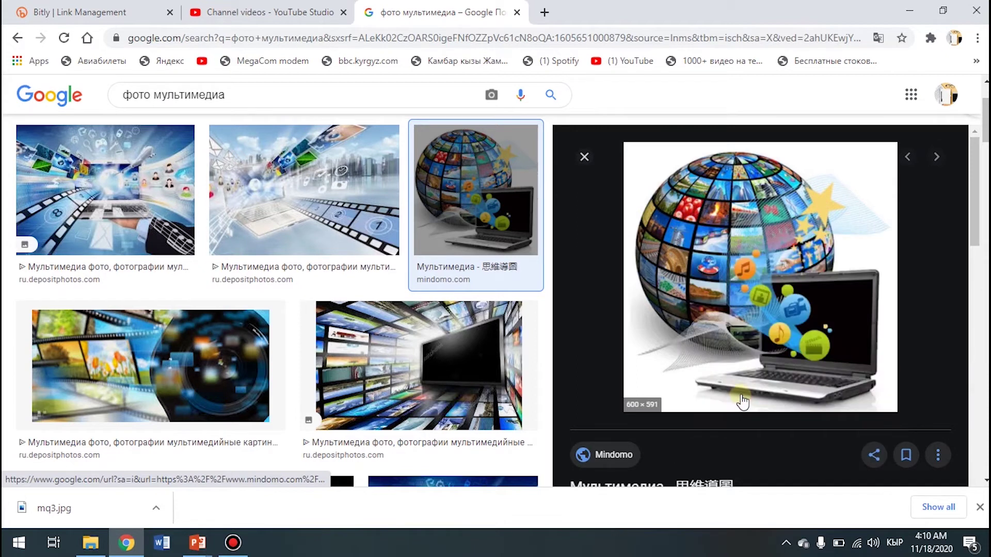
click(197, 547)
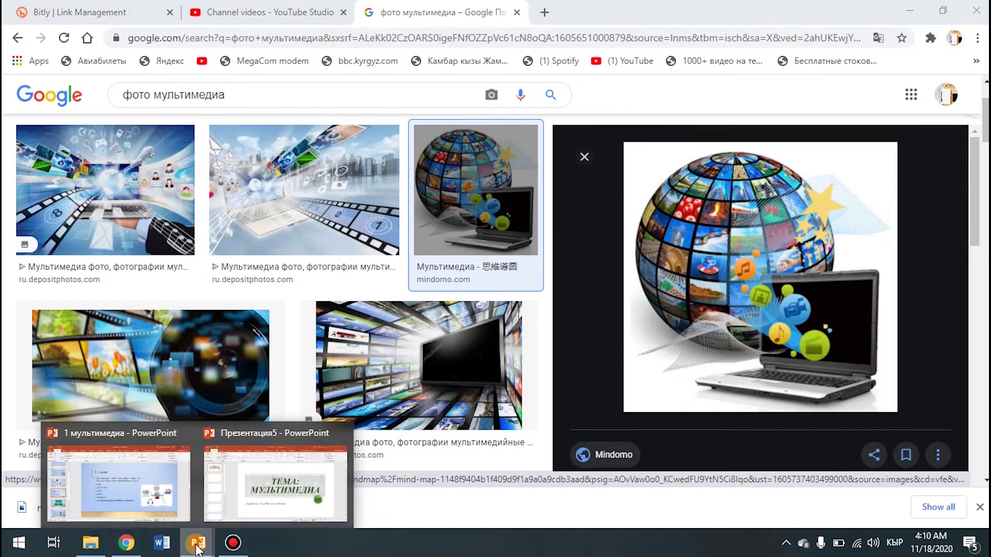
click(271, 488)
Step: Paste the globe picture onto the title slide and apply the soft-edged oval picture style
right_click(315, 182)
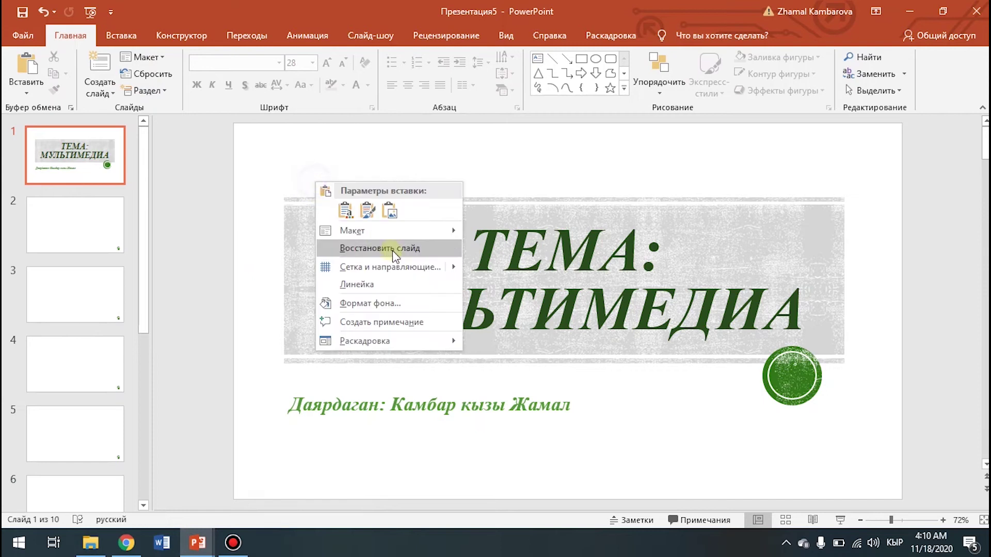
click(389, 211)
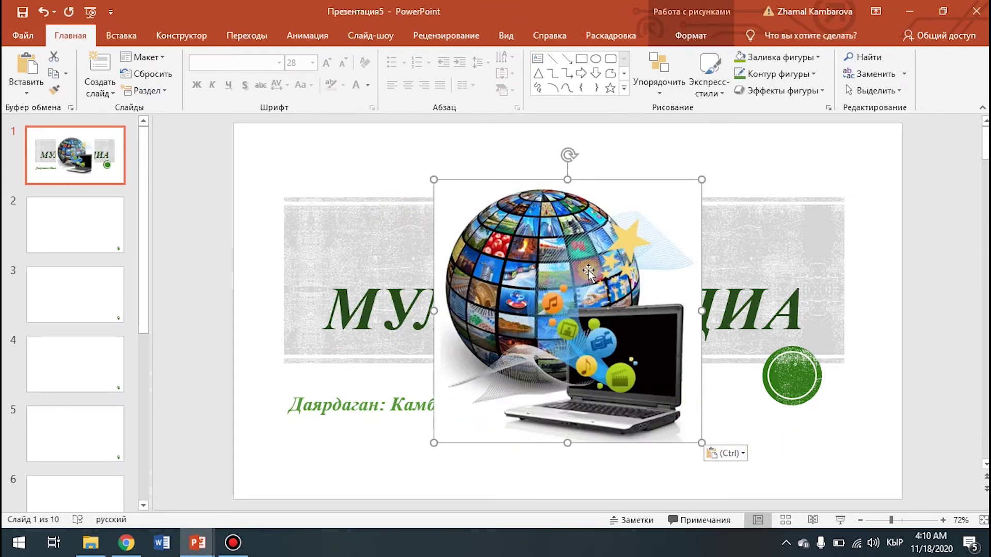
click(674, 34)
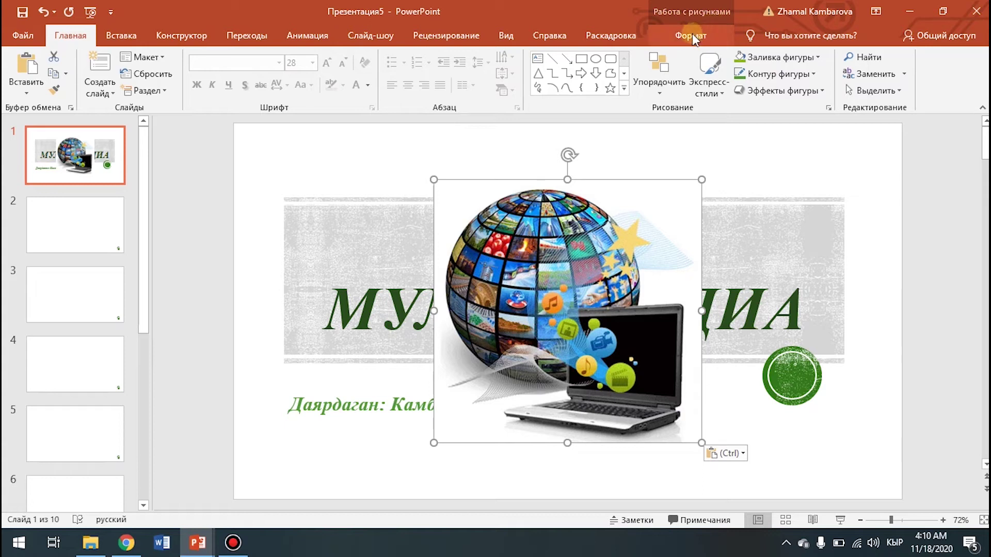
click(693, 38)
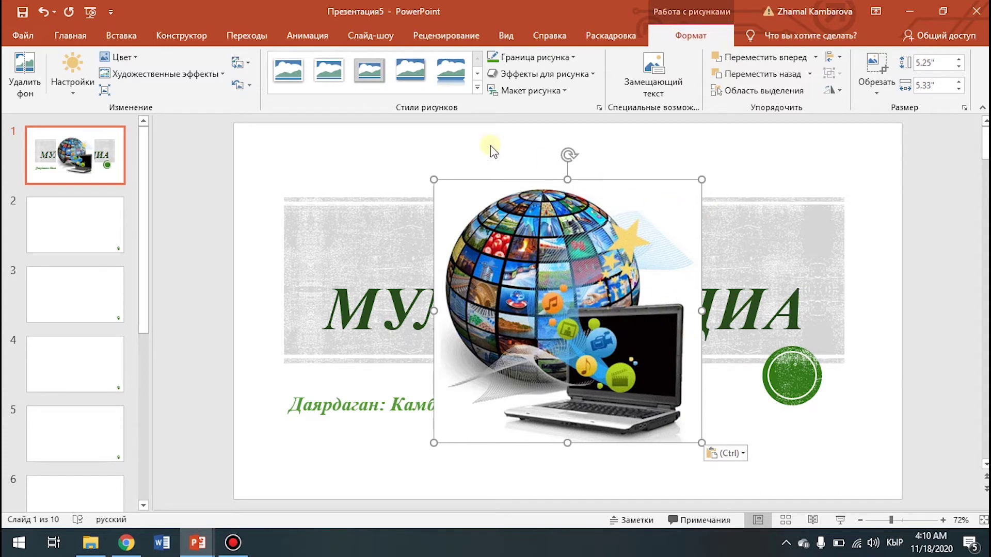
click(476, 91)
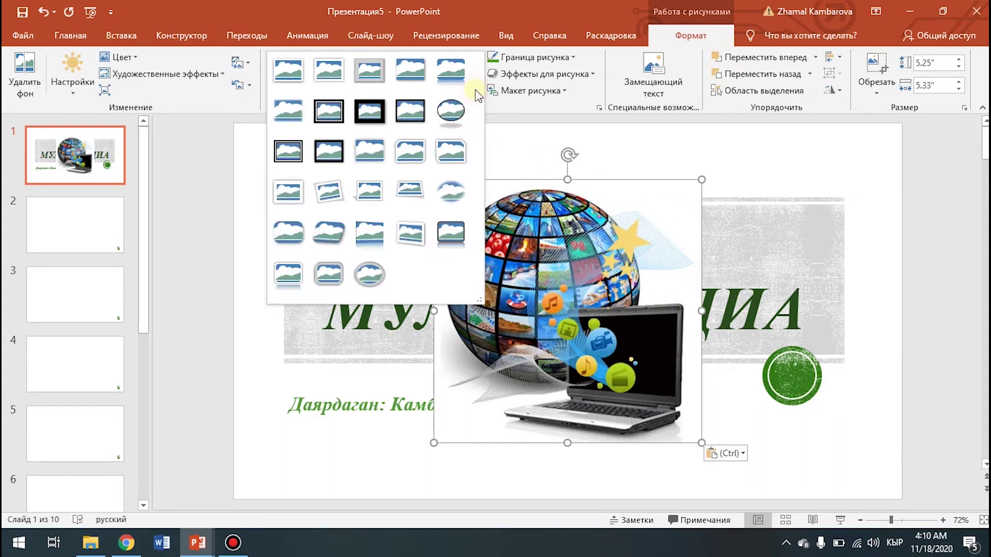
click(449, 193)
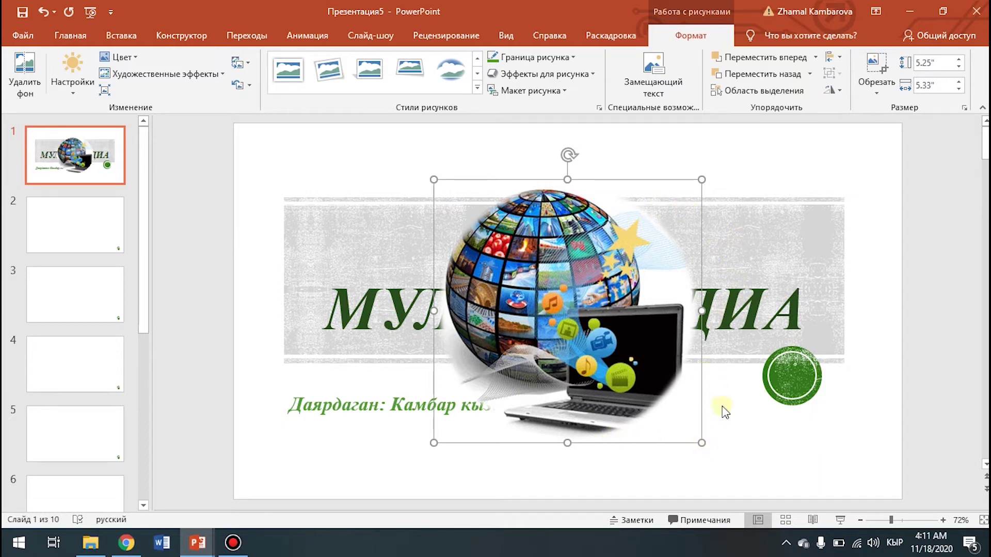
Step: Shrink the picture to about 3.2 inches square and place it at the slide's upper-left
drag(701, 442, 580, 339)
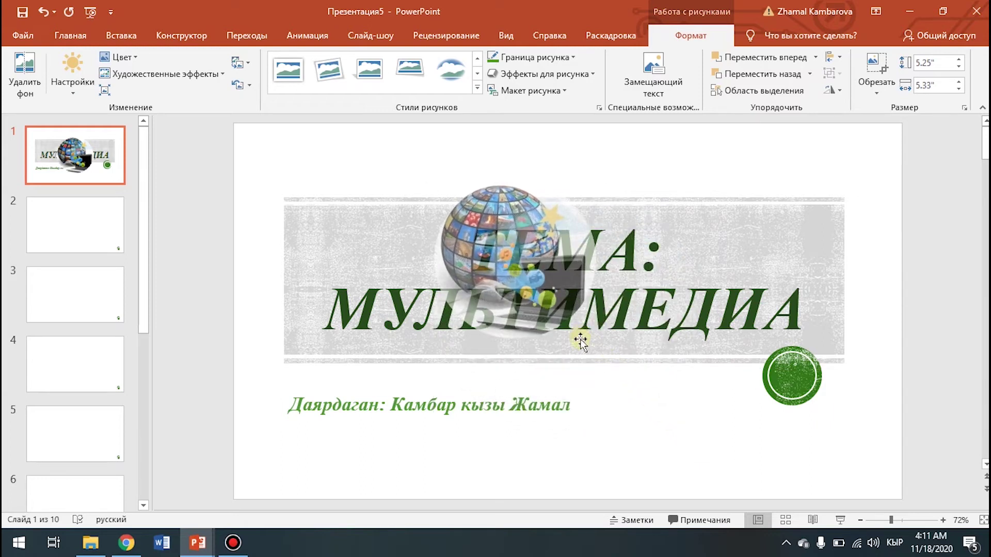
drag(580, 339, 581, 339)
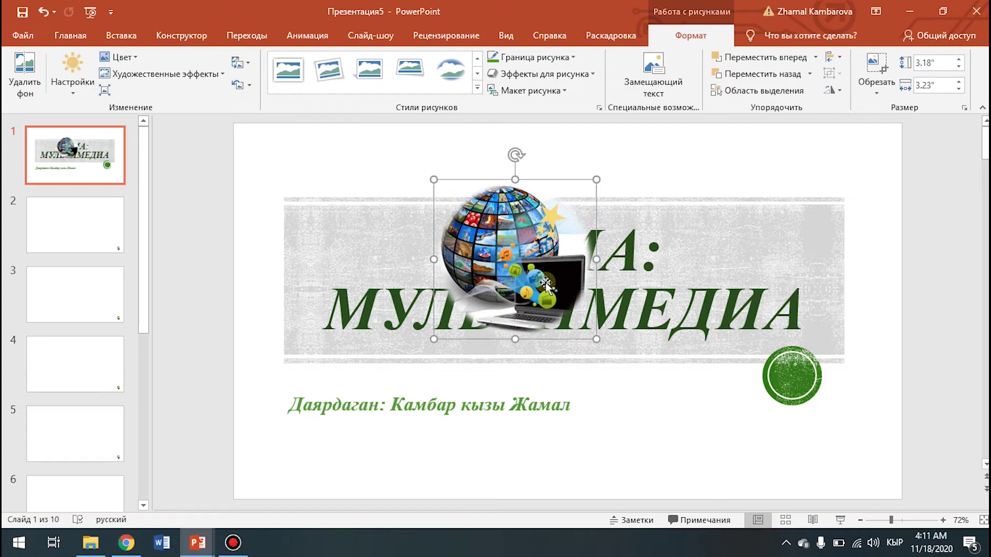
mouse_move(543, 283)
mouse_down()
mouse_move(353, 225)
mouse_move(383, 231)
mouse_up()
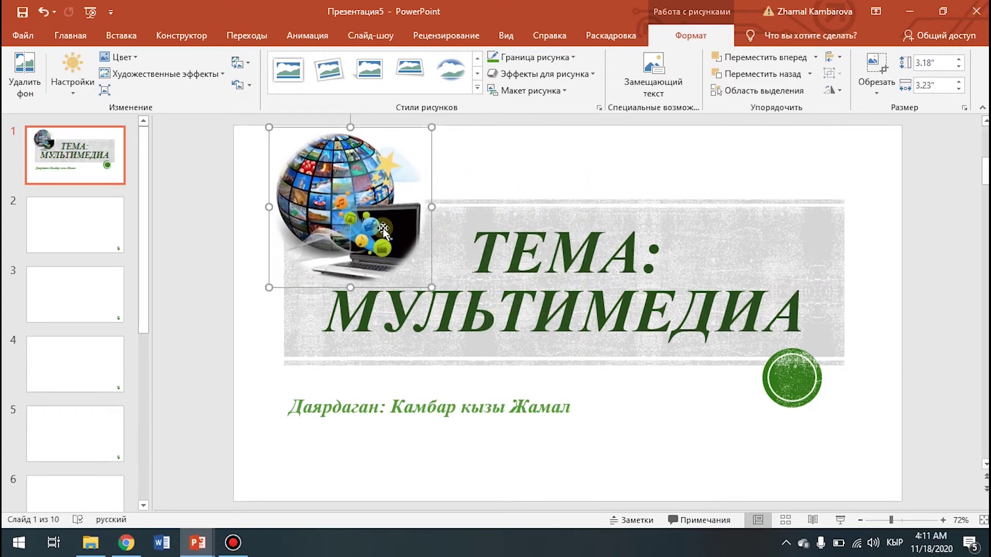
drag(384, 231, 375, 237)
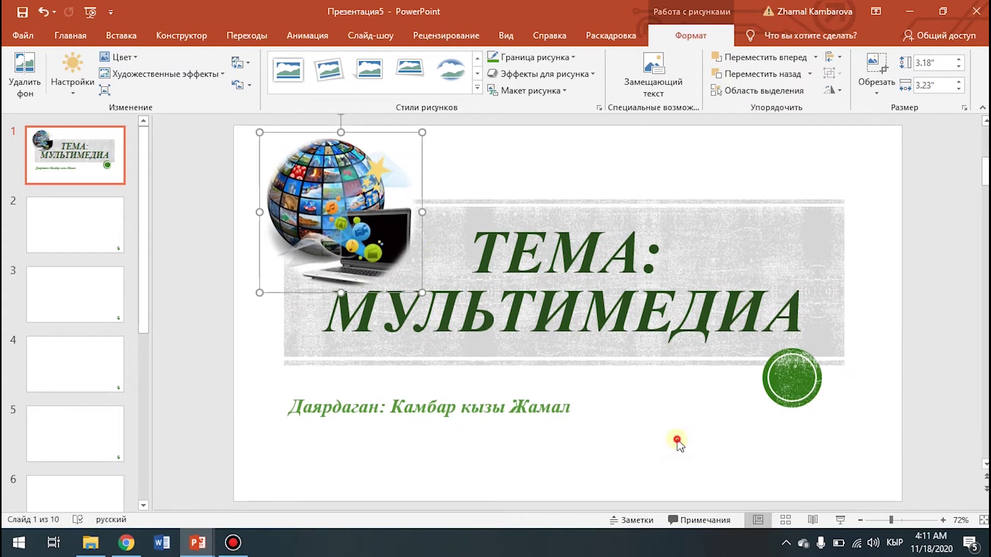
click(677, 438)
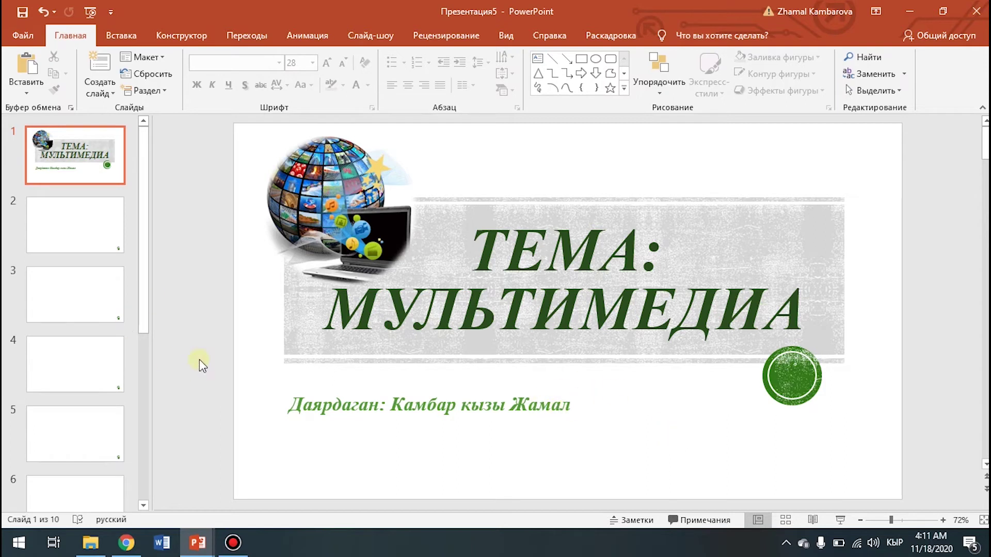
click(86, 225)
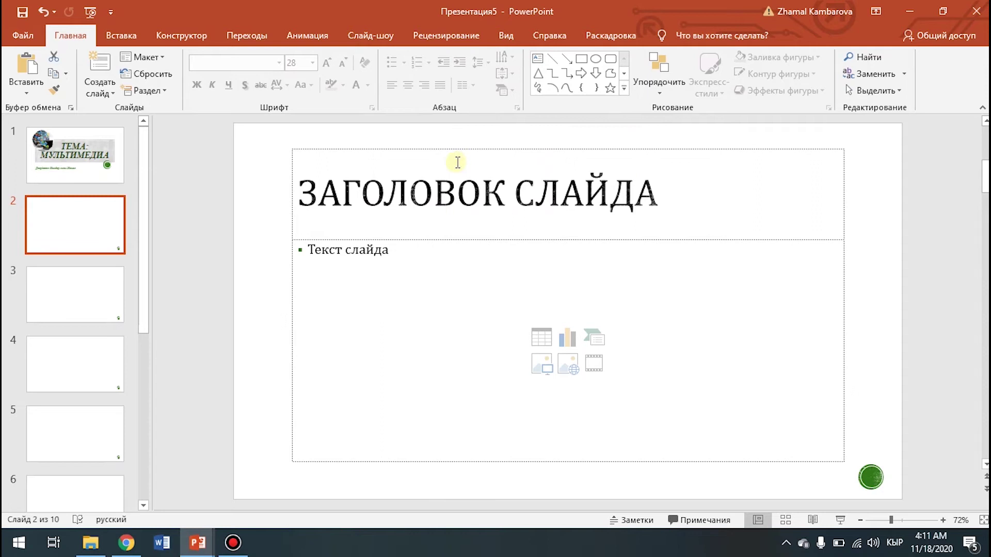
Step: Delete slide 2's title placeholder and stretch the text placeholder up toward the top
click(547, 149)
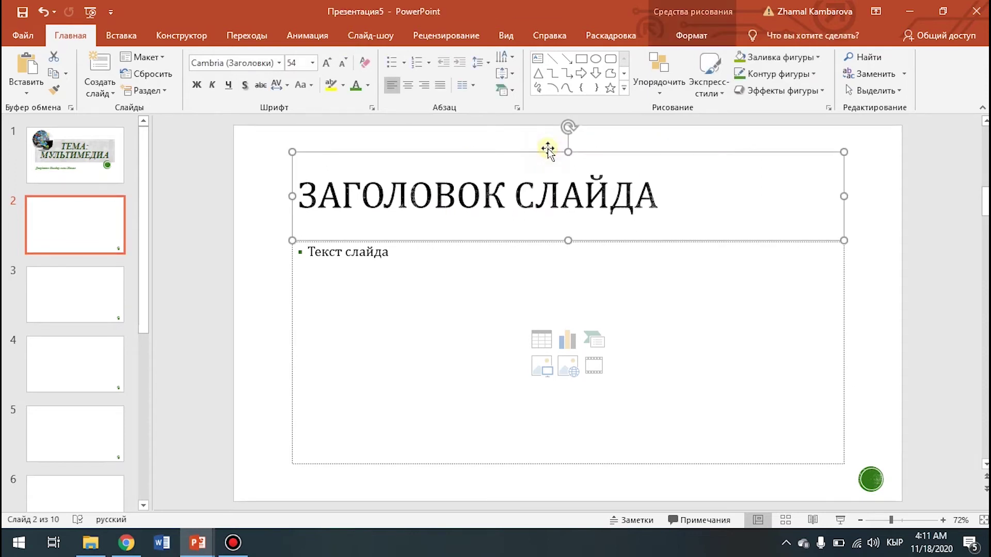
key(Delete)
click(561, 279)
drag(569, 239, 562, 176)
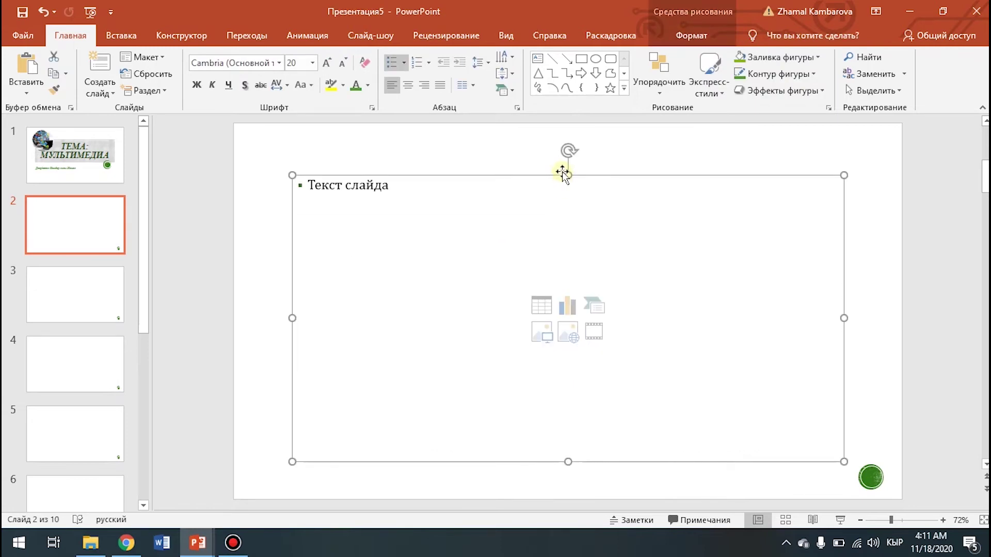
click(197, 542)
Step: Copy the Мультимедиа definition and bullet list from '1 мультимедиа' slide 5 into slide 2's placeholder
click(153, 514)
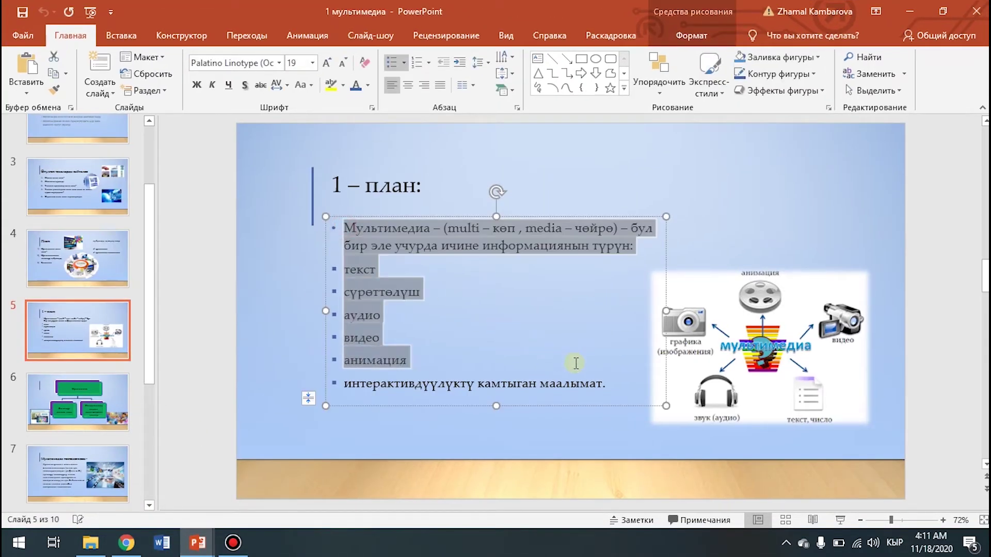
drag(345, 227, 616, 379)
key(ctrl+c)
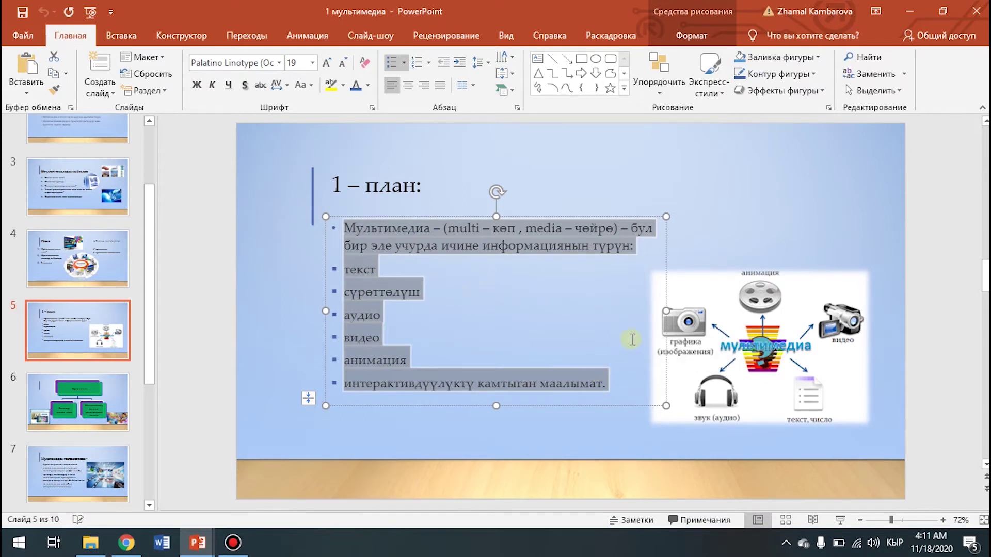
right_click(450, 274)
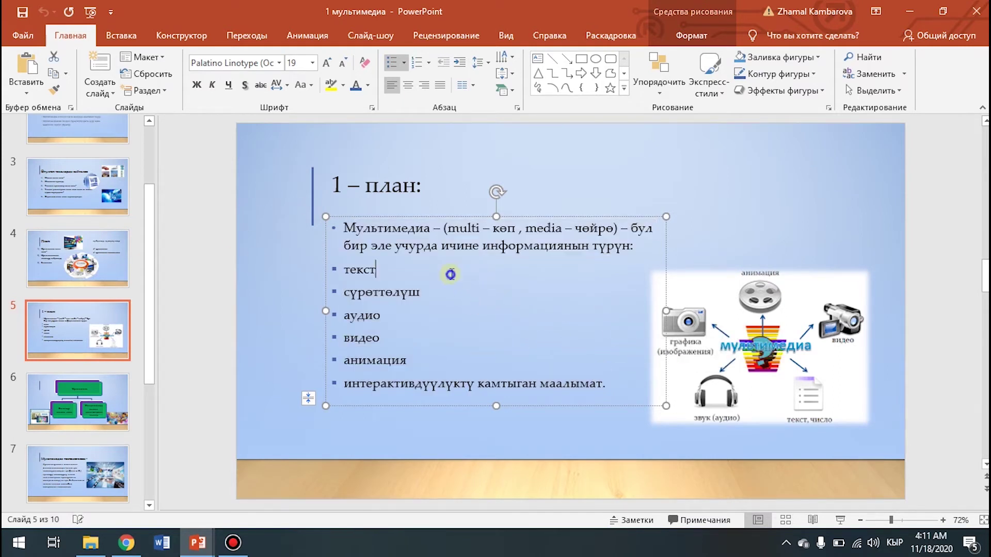
key(Escape)
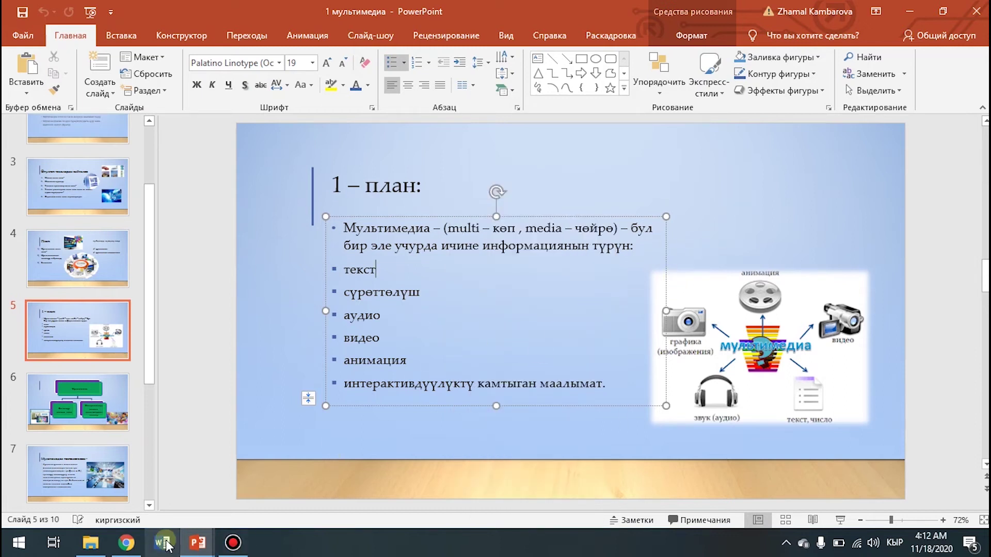
mouse_move(197, 543)
click(273, 506)
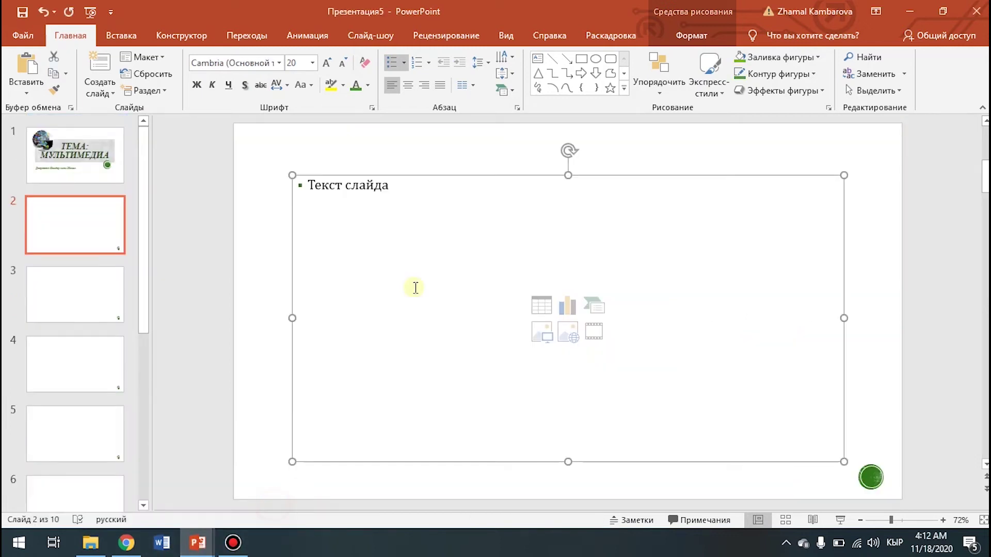
right_click(326, 199)
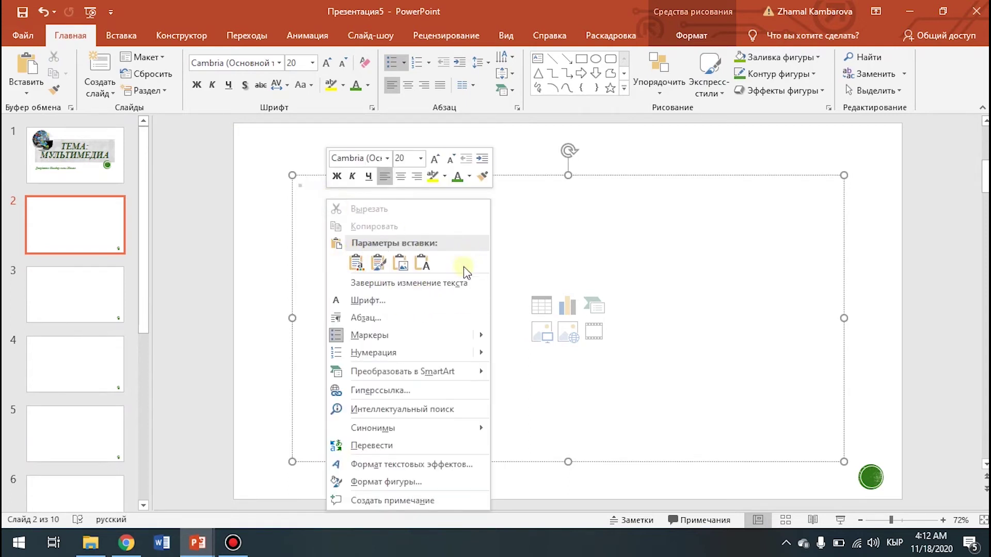
click(355, 264)
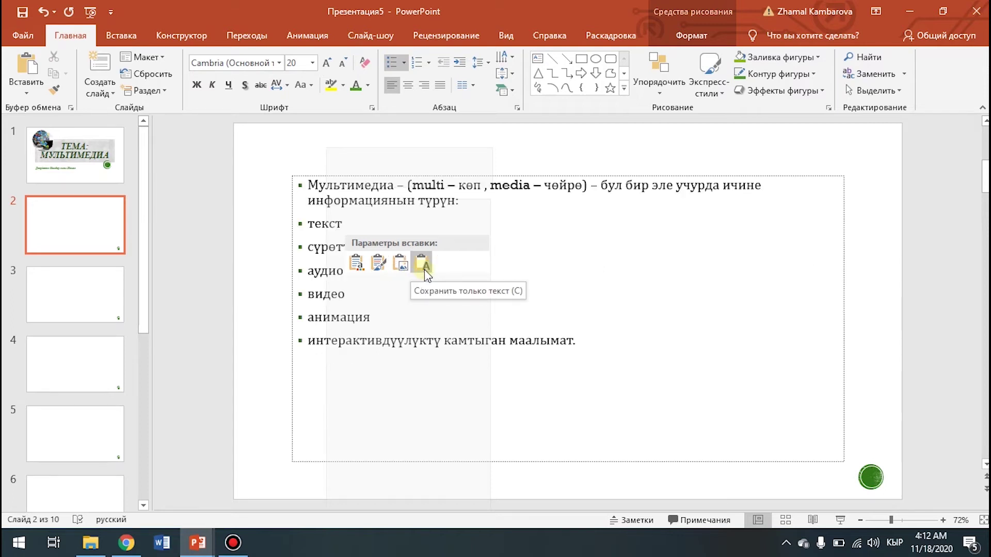
Step: Keep the pasted text only, unbullet the intro, and set all text to Times New Roman 28
click(358, 265)
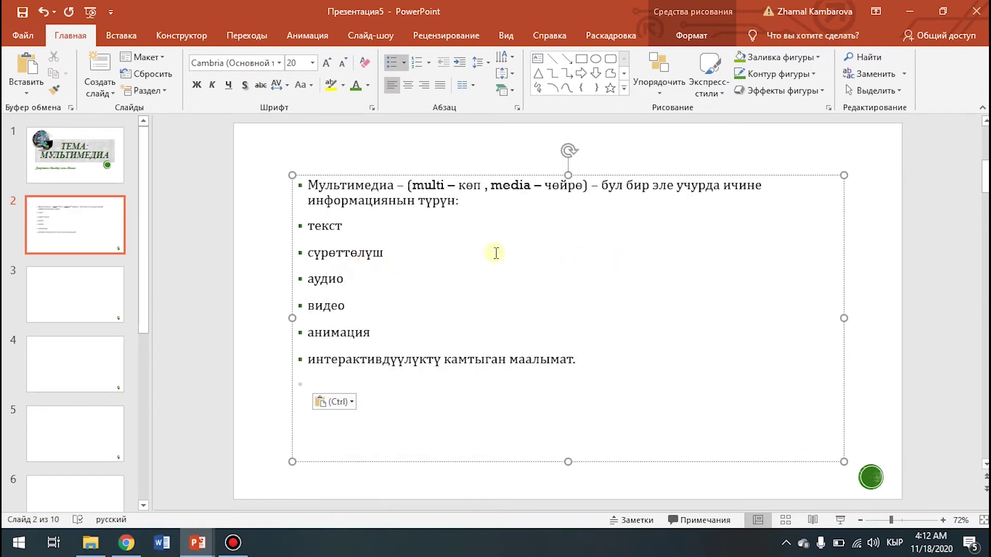
click(309, 186)
key(BackSpace)
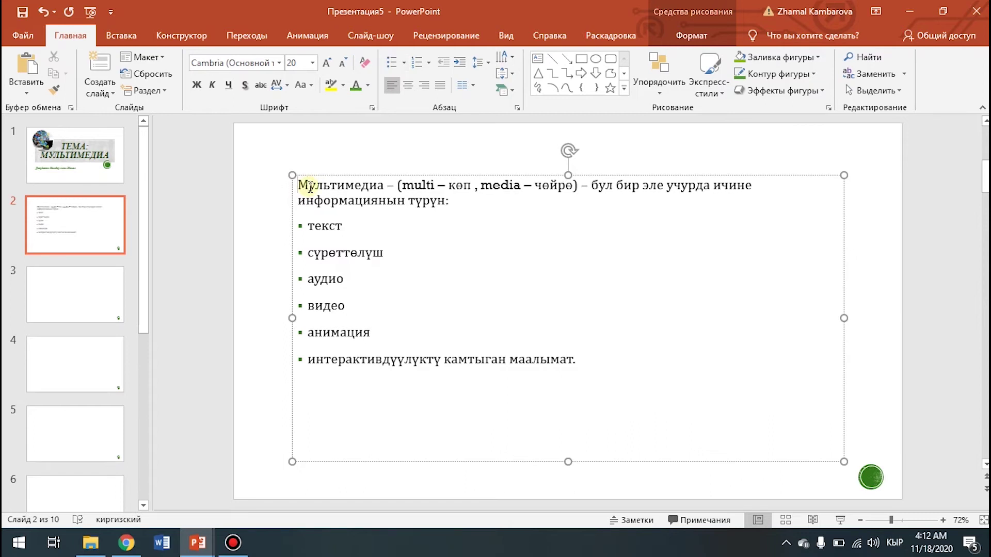
drag(392, 223, 643, 338)
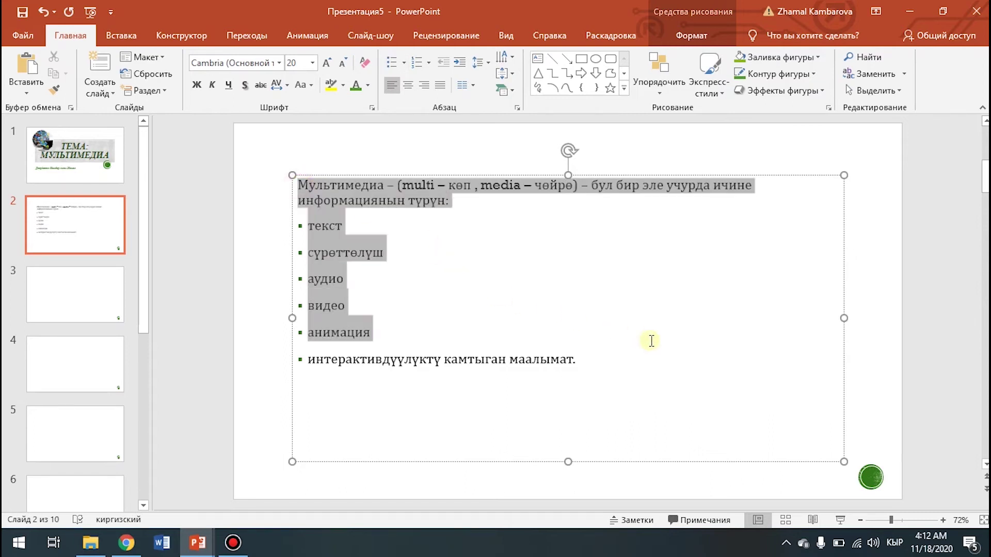
click(279, 62)
click(276, 129)
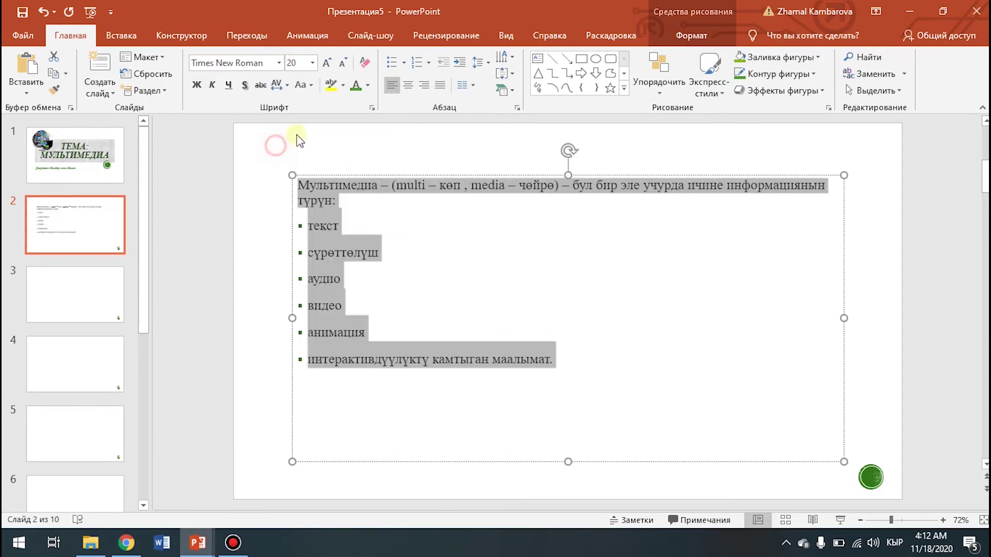
click(327, 62)
click(327, 63)
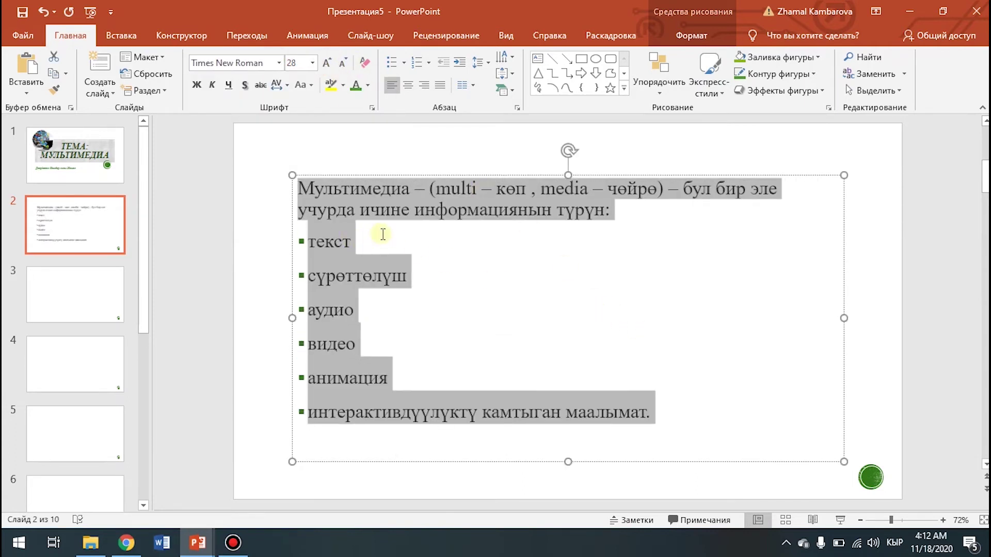
click(376, 244)
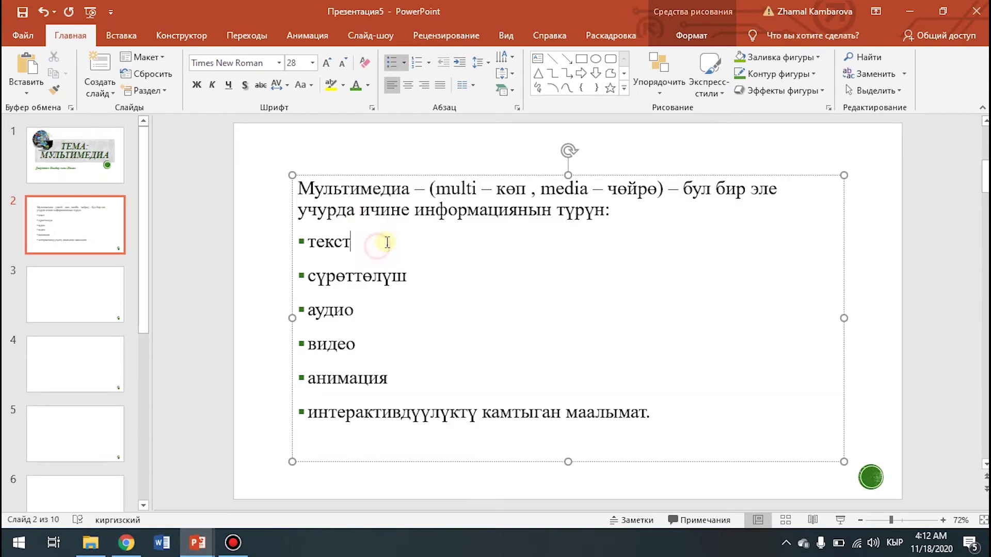
Step: Make the opening Мультимедиа definition phrase bold and dark green
drag(299, 186, 666, 189)
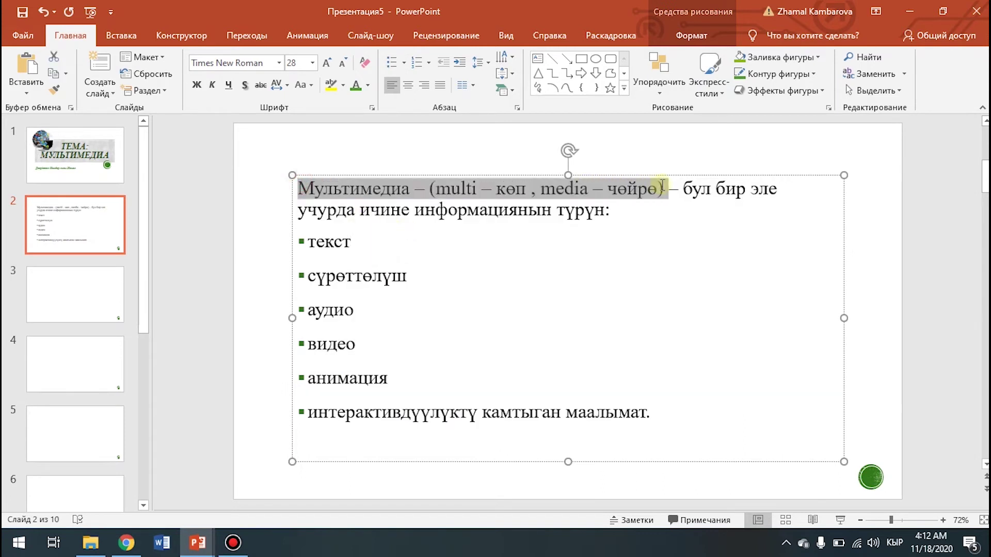
click(368, 87)
click(398, 158)
click(196, 85)
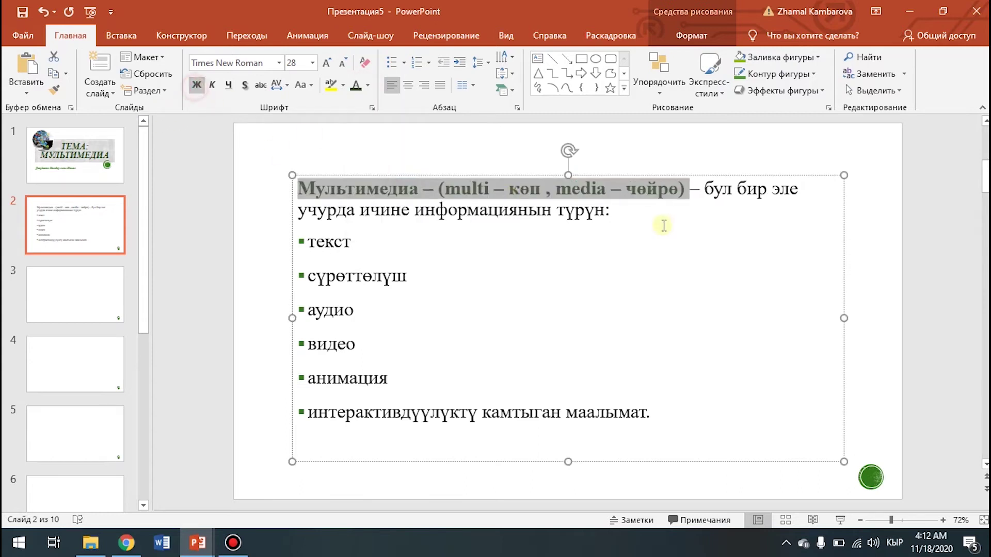
click(690, 188)
Step: Colour the remaining text through the last bullet green
mouse_move(690, 188)
mouse_down()
mouse_move(772, 397)
mouse_move(756, 408)
mouse_up()
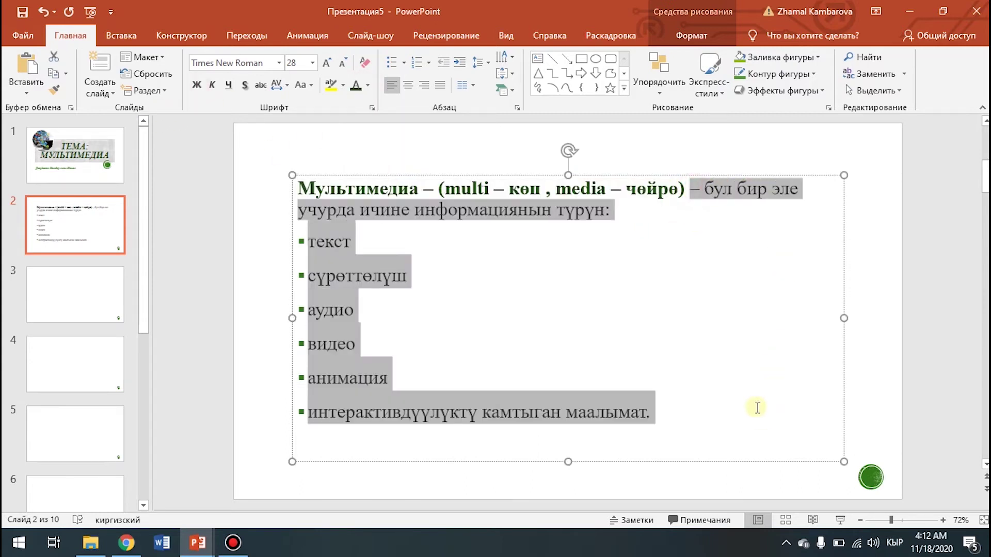
click(368, 86)
click(405, 117)
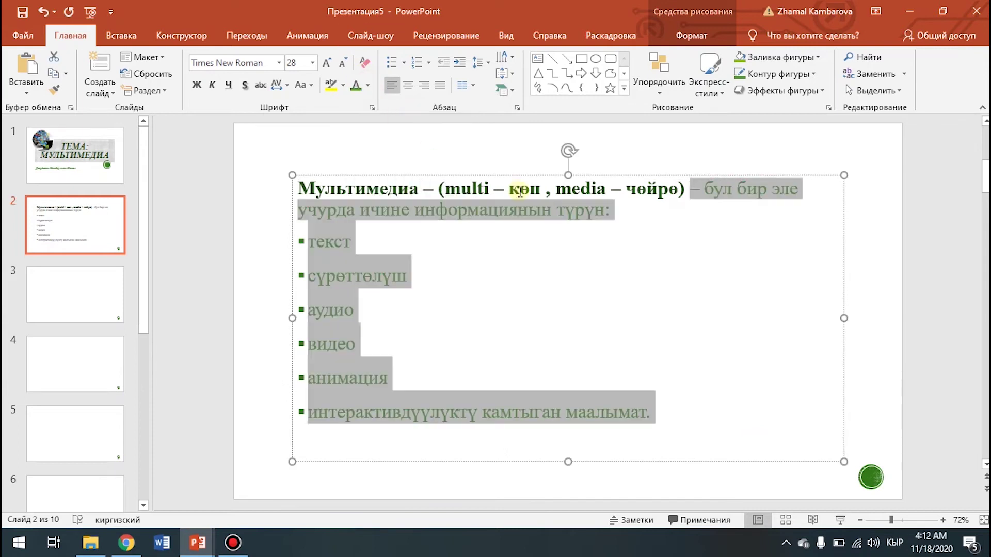
click(626, 334)
drag(311, 243, 717, 420)
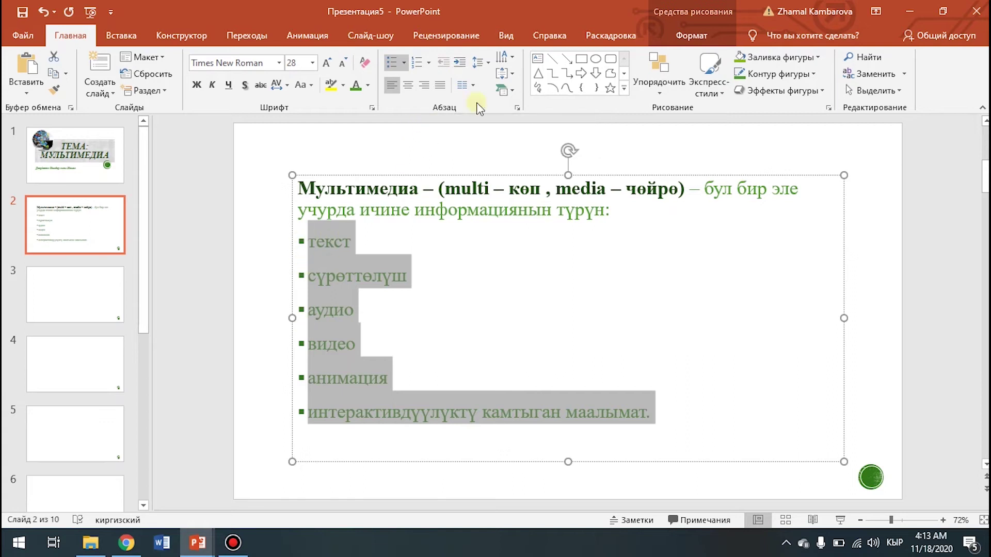
Step: Indent the six bullet items two list levels, keeping their font size at 28
click(461, 63)
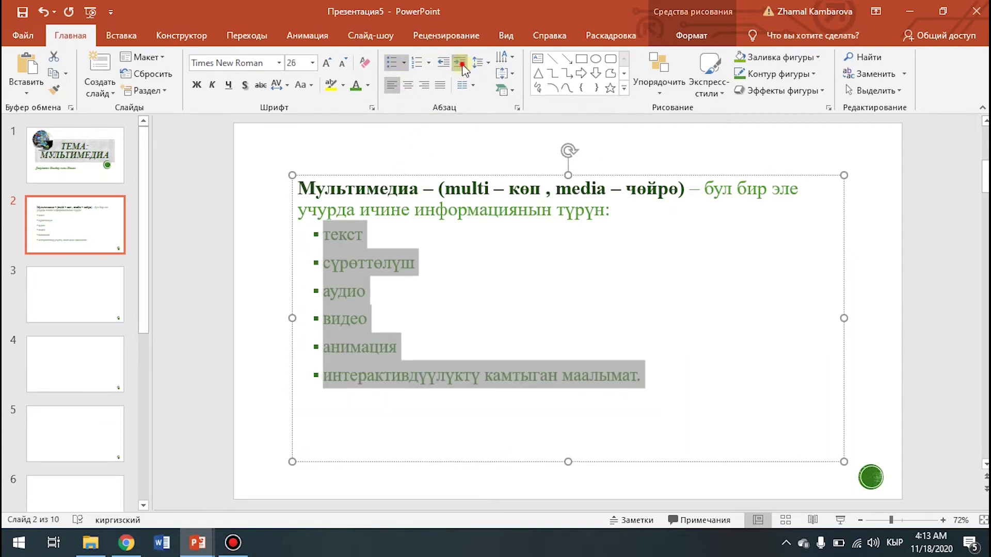
click(461, 63)
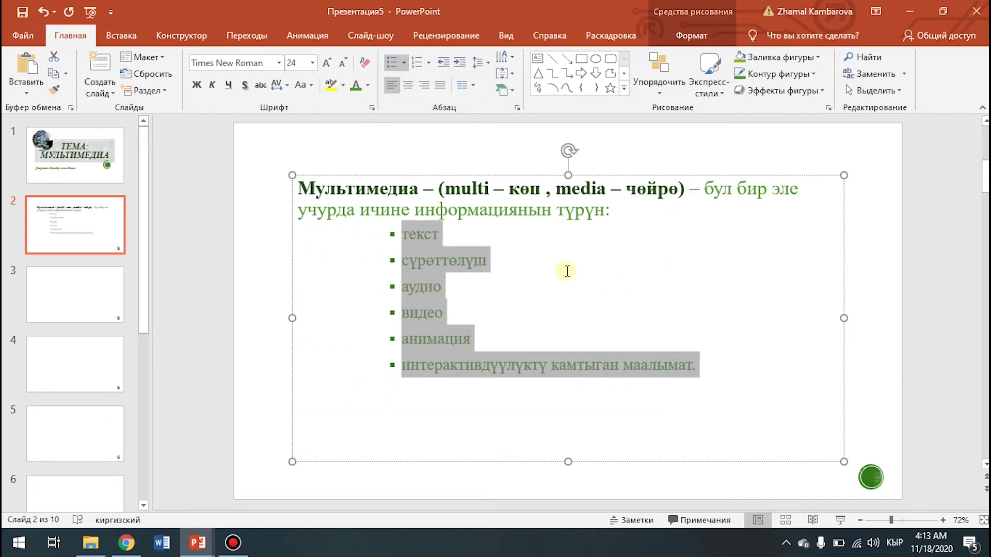
click(326, 63)
click(326, 62)
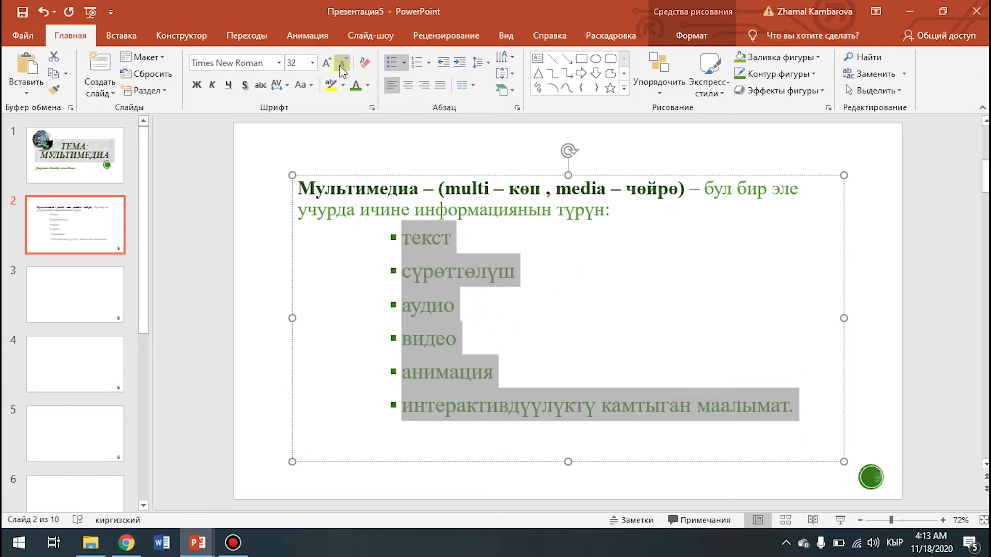
click(341, 64)
Step: Shift slide 2's text box slightly left on the slide
click(872, 395)
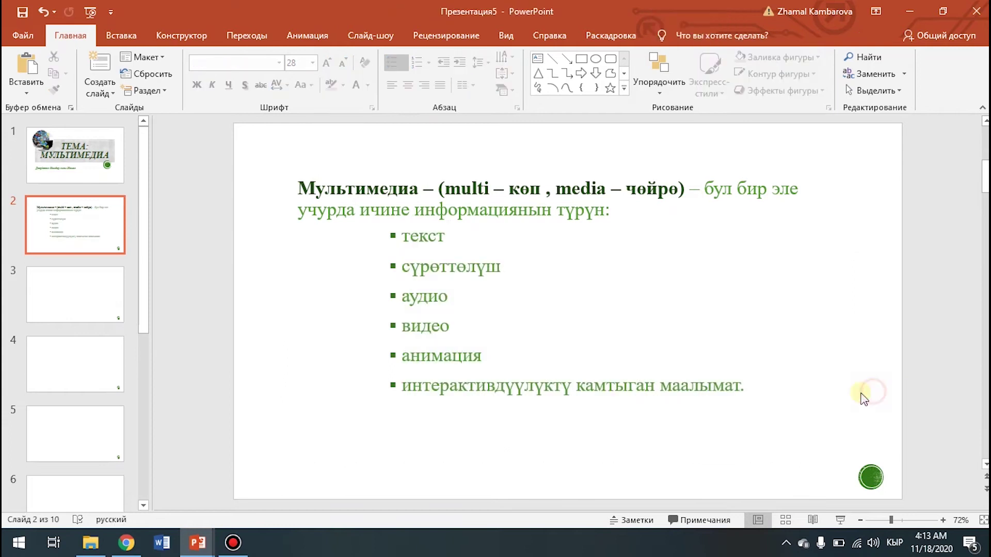
click(469, 307)
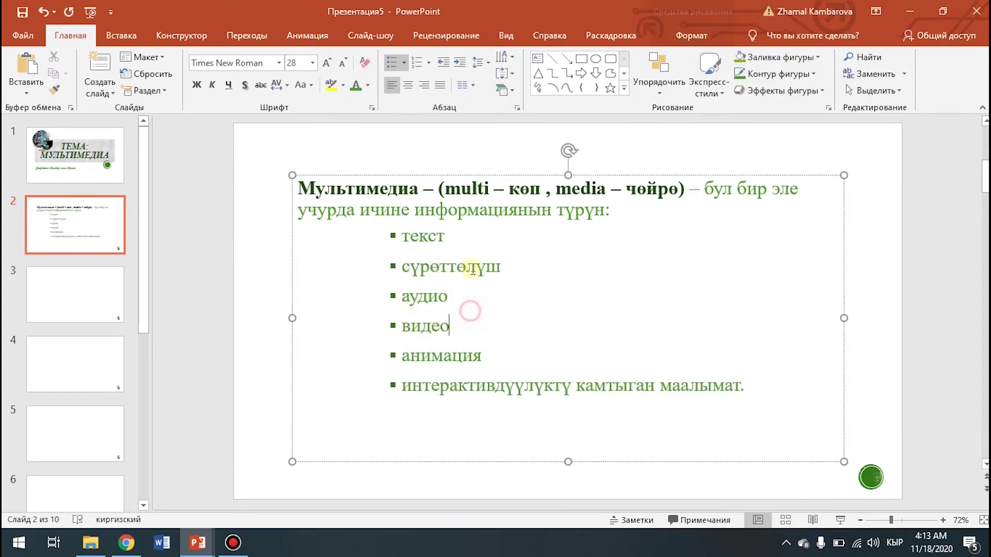
mouse_move(498, 178)
mouse_down()
mouse_move(473, 195)
mouse_move(478, 181)
mouse_up()
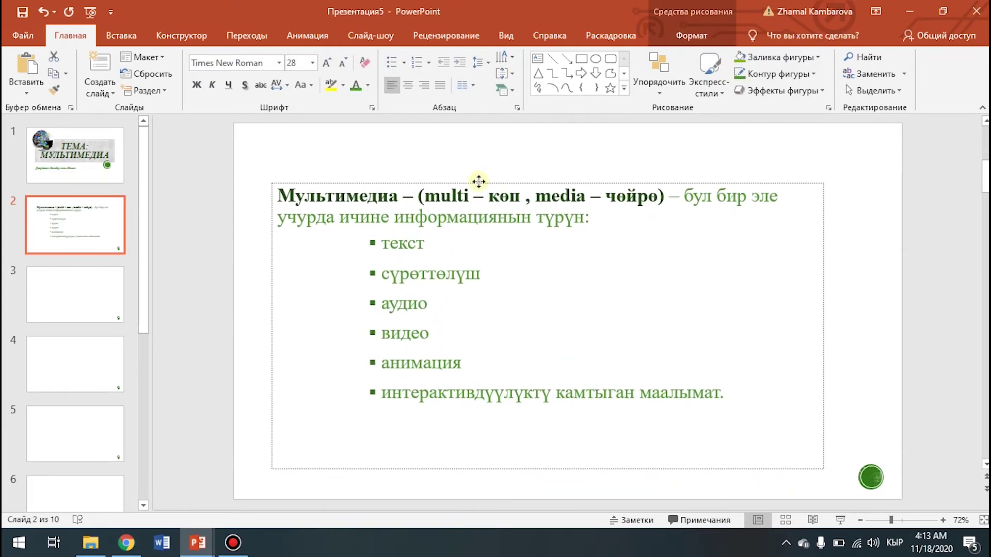
click(860, 381)
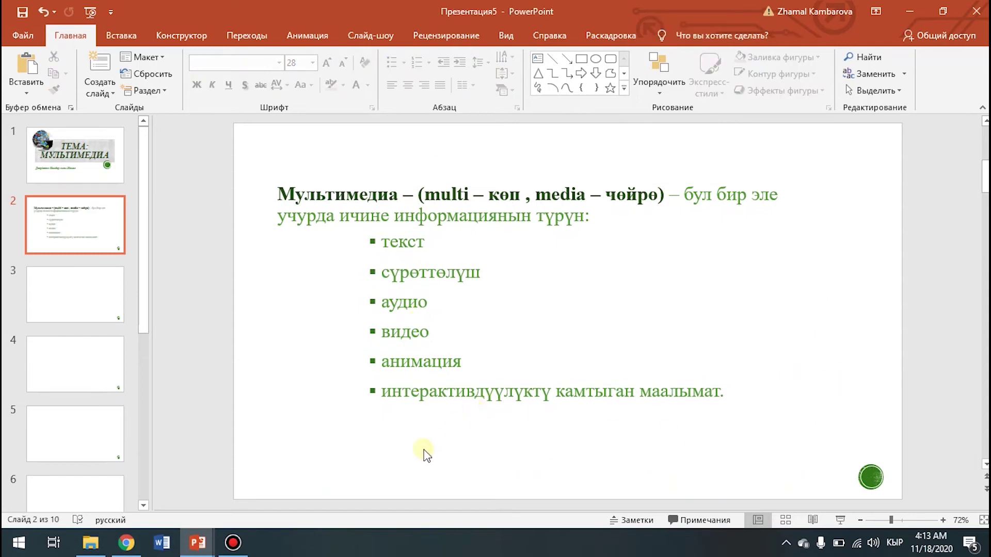
click(129, 546)
Step: Preview the film-strip-and-music-notes multimedia picture in the Google image results
scroll(757, 419, down, 5)
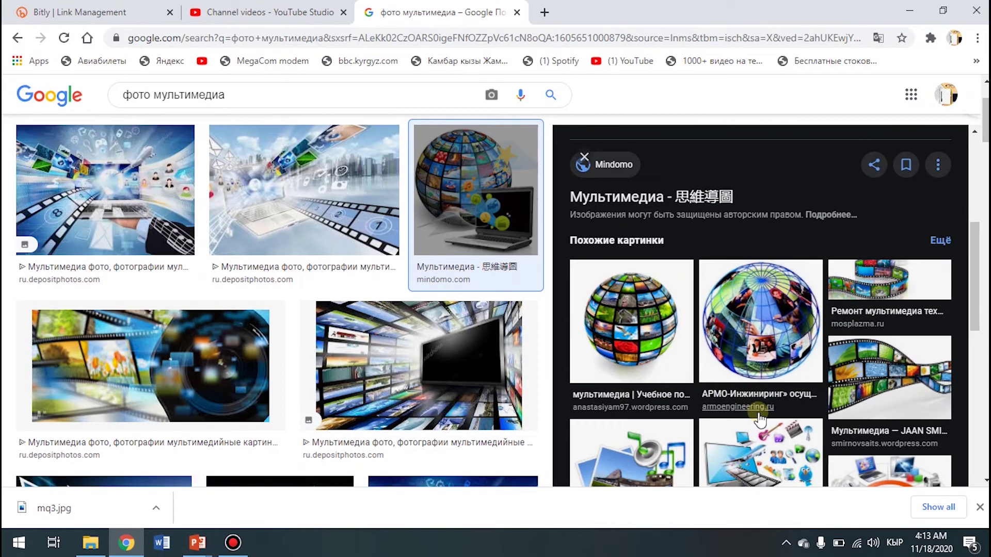
scroll(754, 416, down, 4)
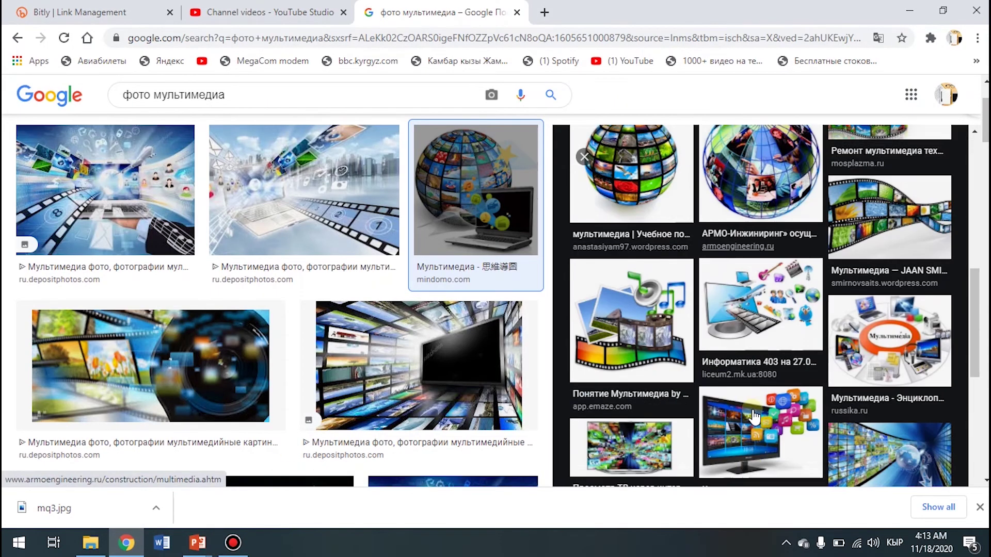
click(627, 261)
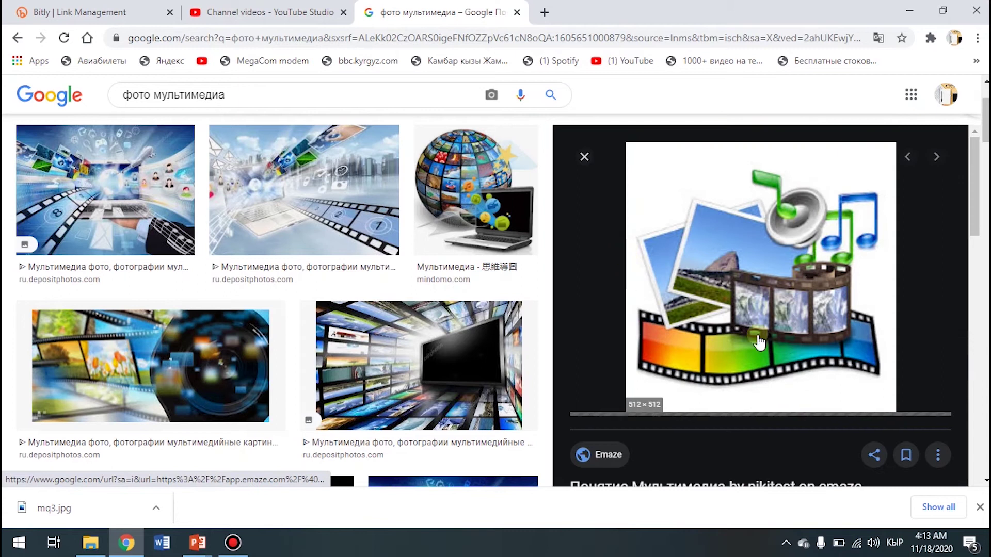
right_click(757, 240)
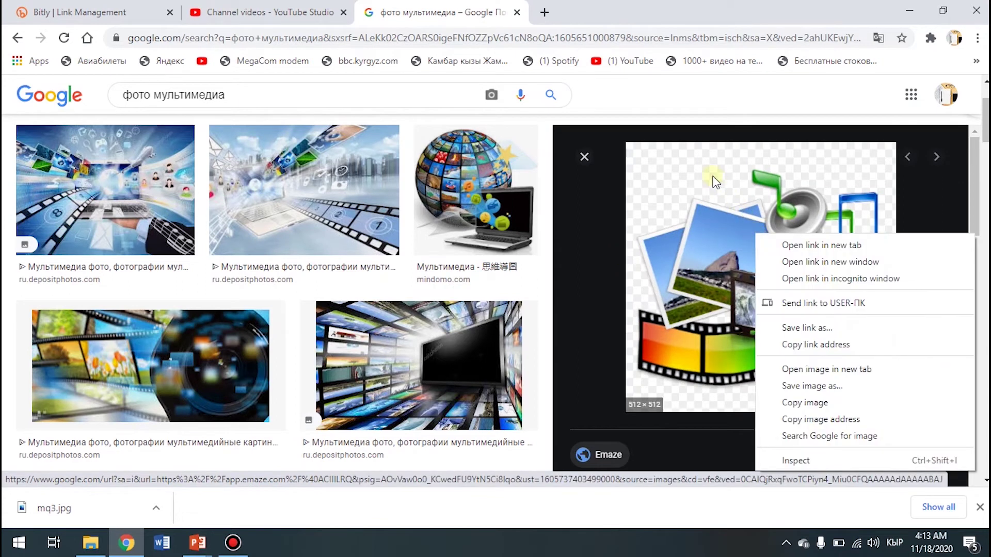
click(694, 188)
click(694, 188)
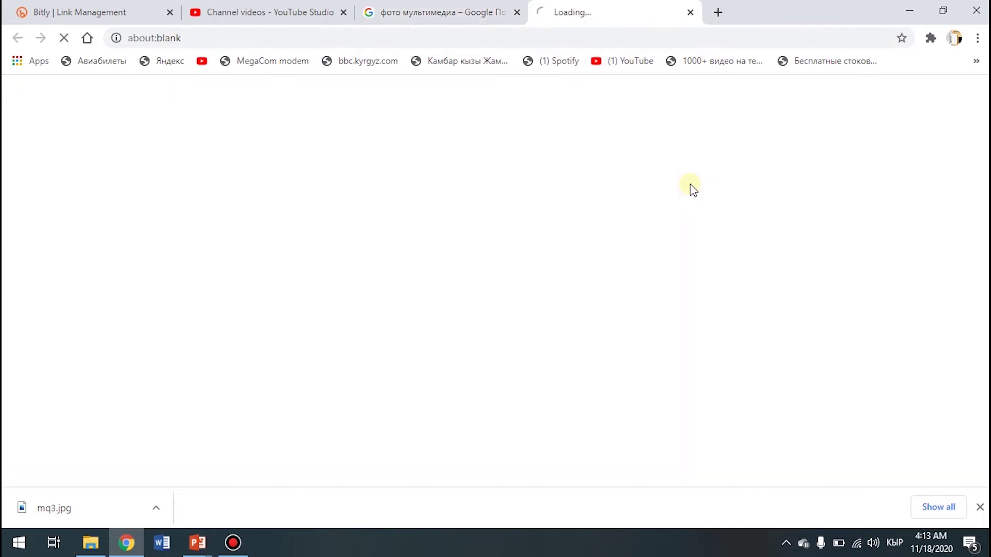
click(689, 13)
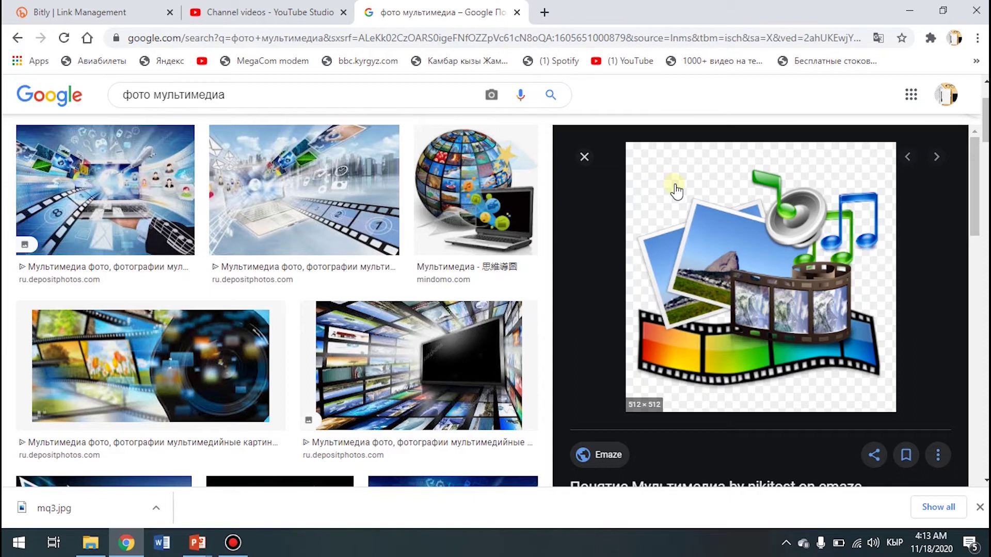
Step: Copy the film-strip picture and return to the Презентация5 presentation
right_click(739, 239)
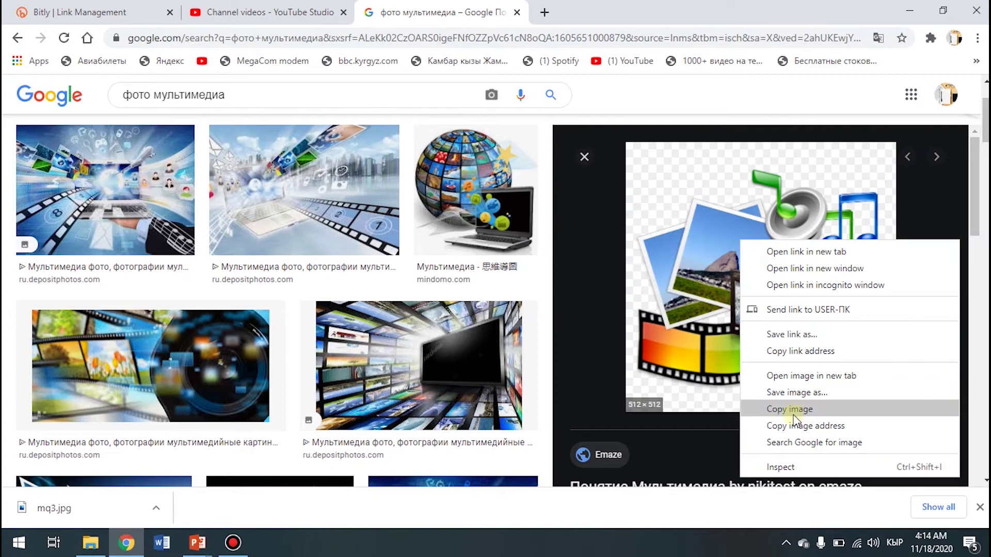
click(798, 409)
click(197, 543)
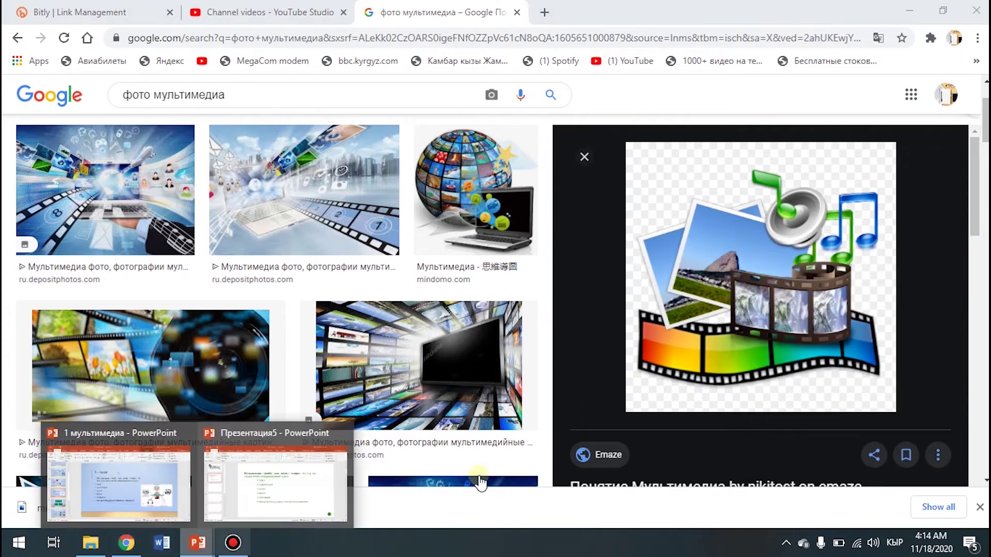
click(307, 484)
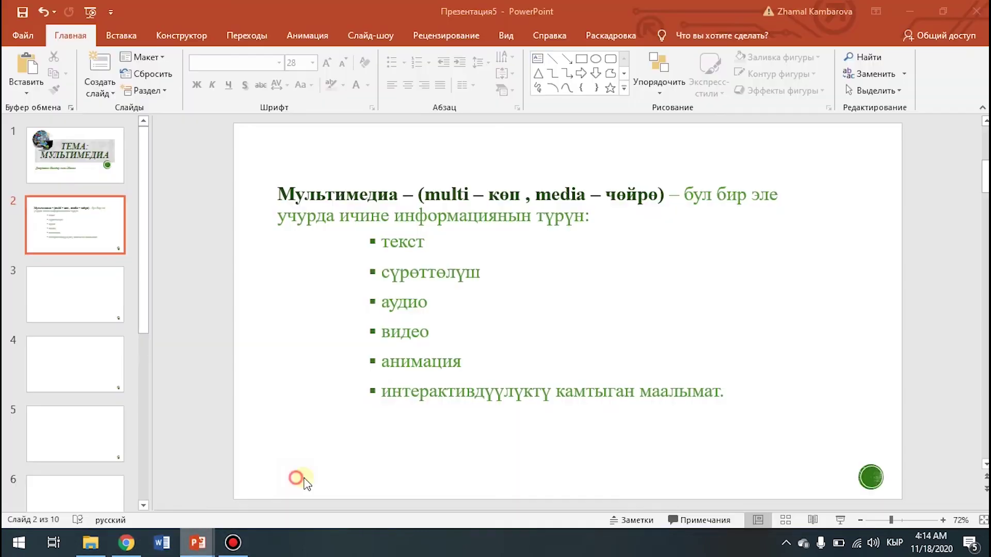
Step: Place the pasted picture right of the list and outdent the six bullets two levels
click(698, 339)
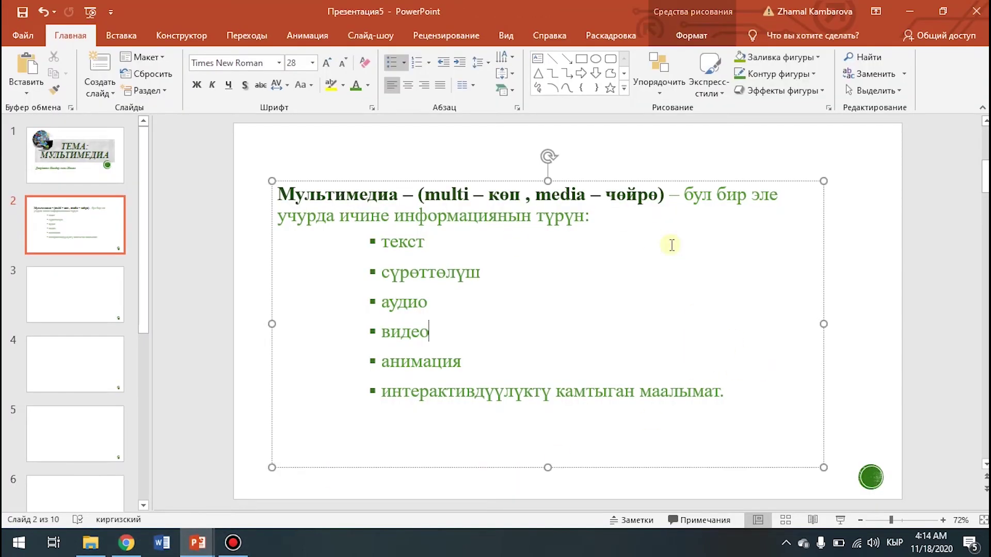
click(867, 344)
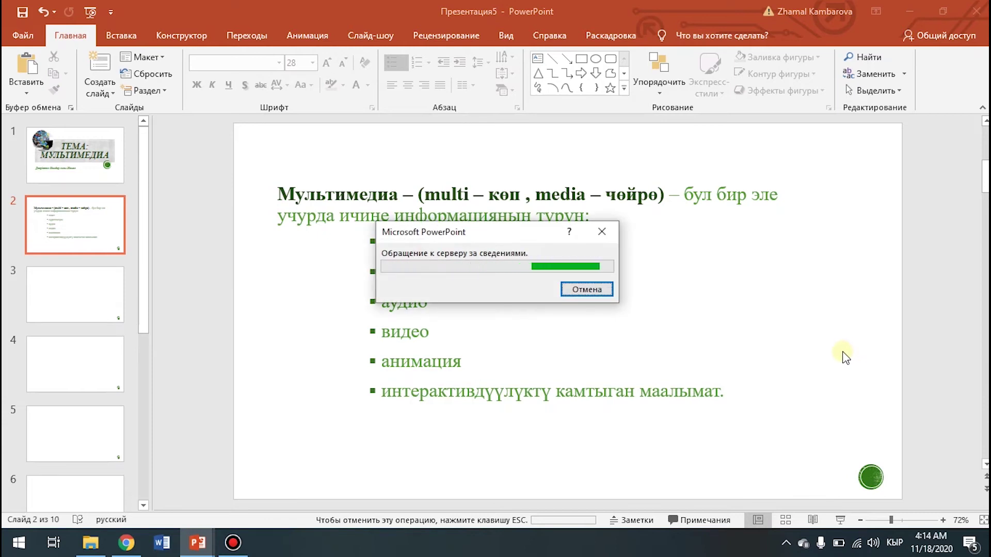
mouse_move(723, 340)
mouse_down()
mouse_move(689, 330)
mouse_move(846, 341)
mouse_up()
click(453, 335)
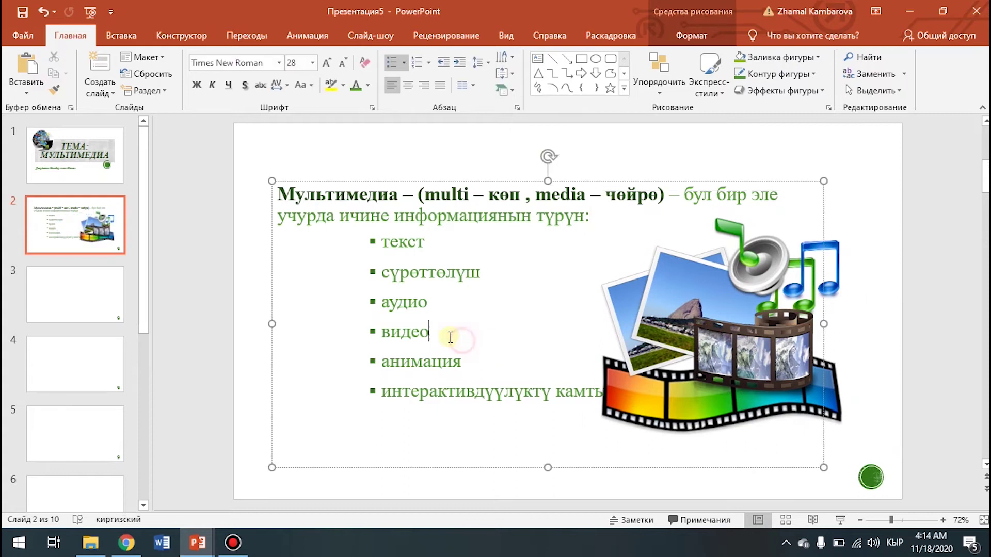
drag(384, 242, 601, 395)
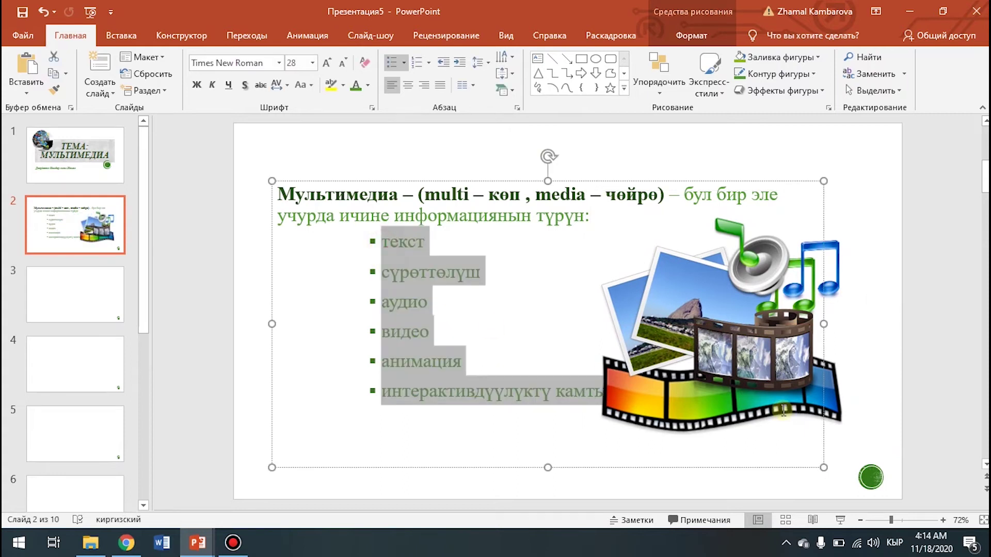
click(450, 63)
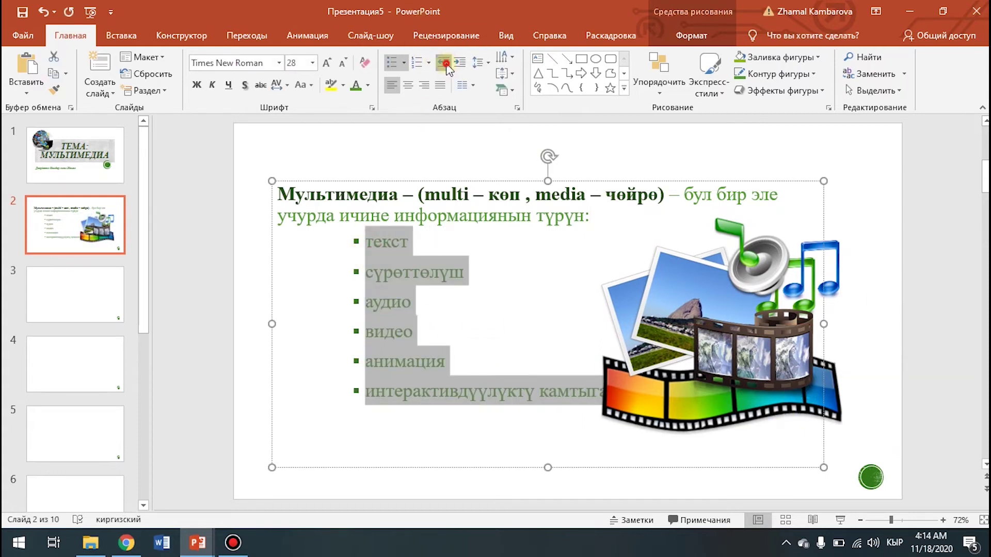
click(450, 63)
Step: Shrink the picture from its lower-left corner and move it up beside the list
click(717, 454)
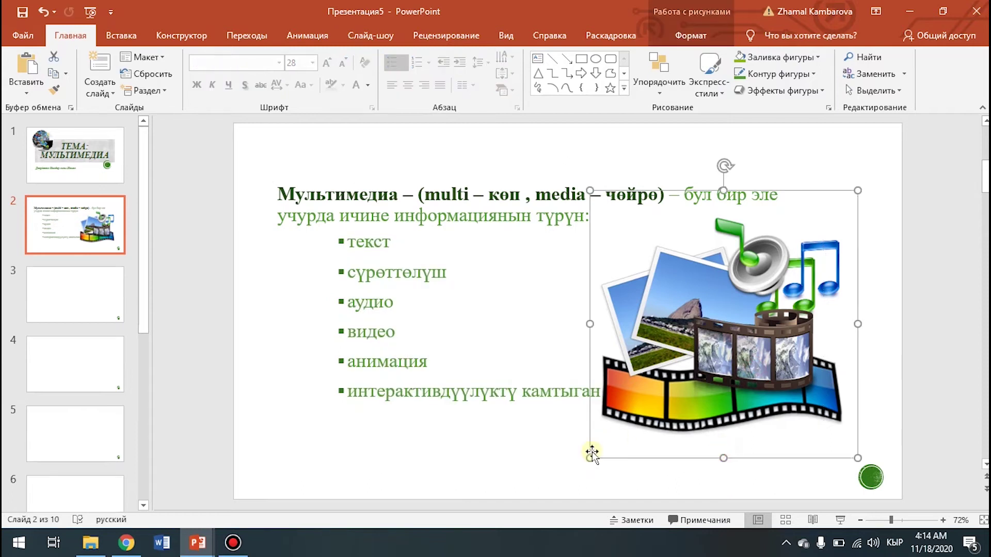
drag(589, 458, 635, 426)
mouse_move(725, 361)
mouse_down()
mouse_move(709, 362)
mouse_move(710, 355)
mouse_up()
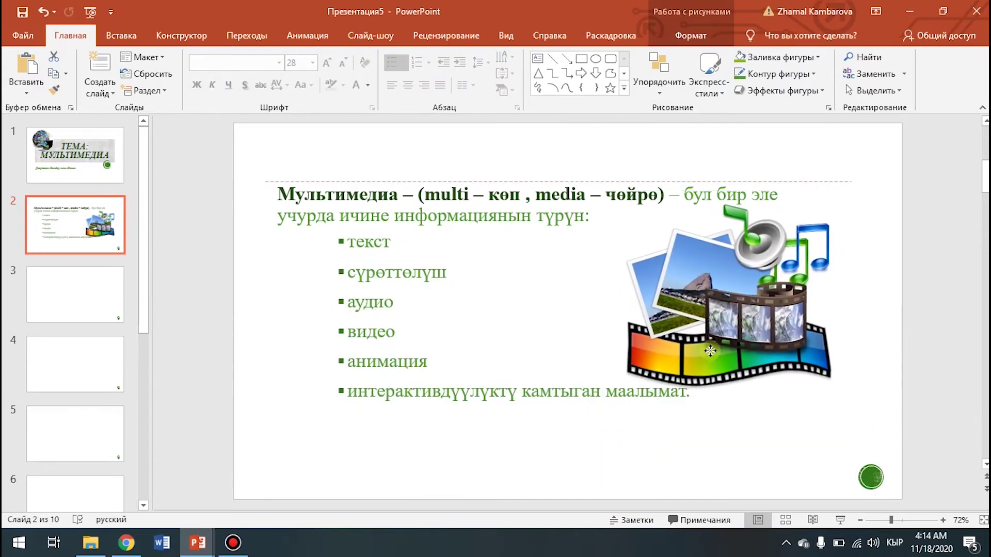
click(520, 392)
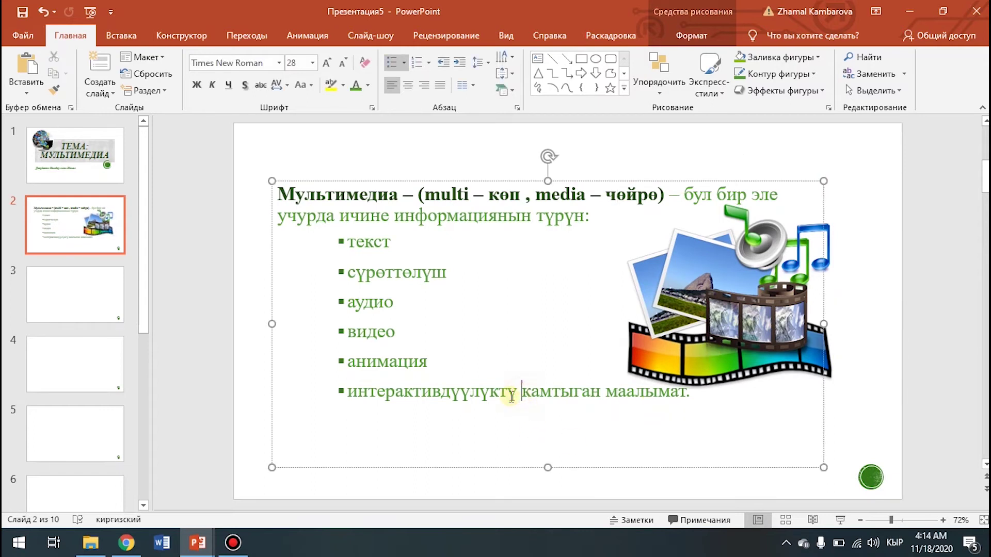
Step: Put 'камтыган маалымат.' on its own unbulleted line, outdented below the list
key(Return)
key(BackSpace)
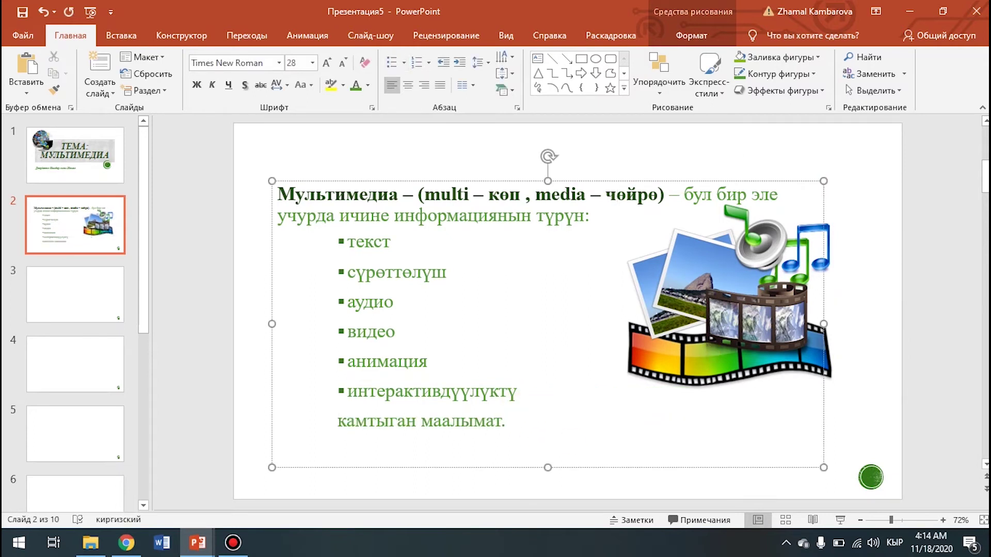
key(BackSpace)
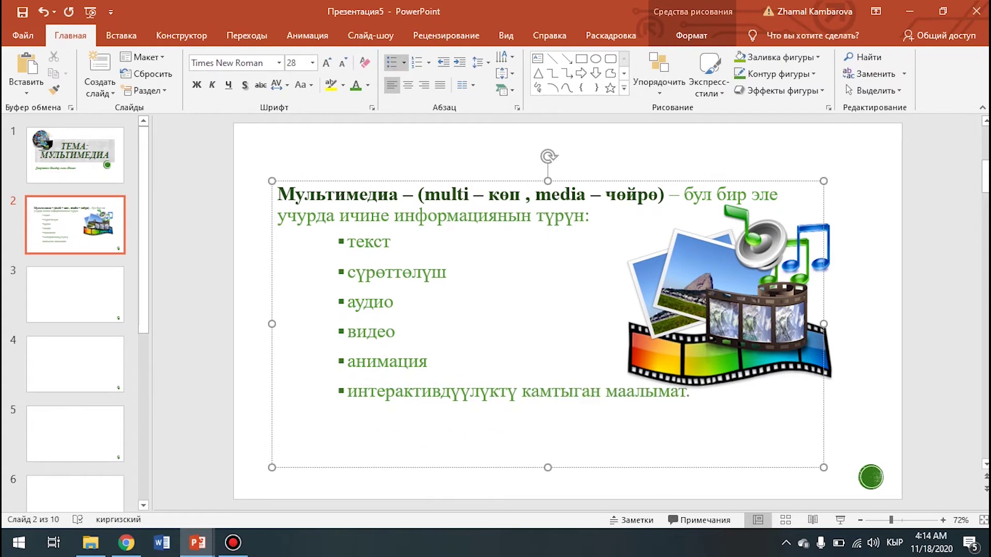
key(Return)
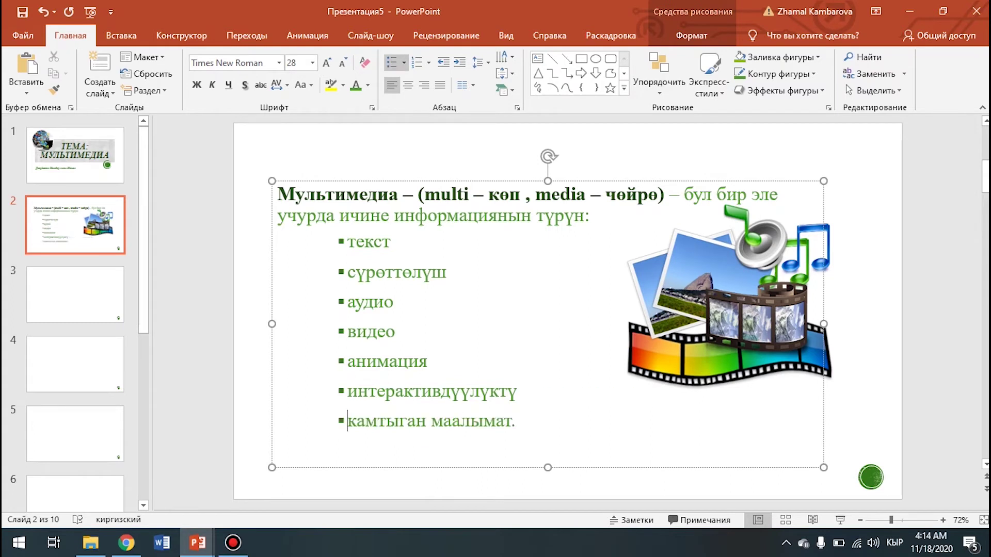
key(BackSpace)
click(437, 61)
click(436, 61)
click(436, 61)
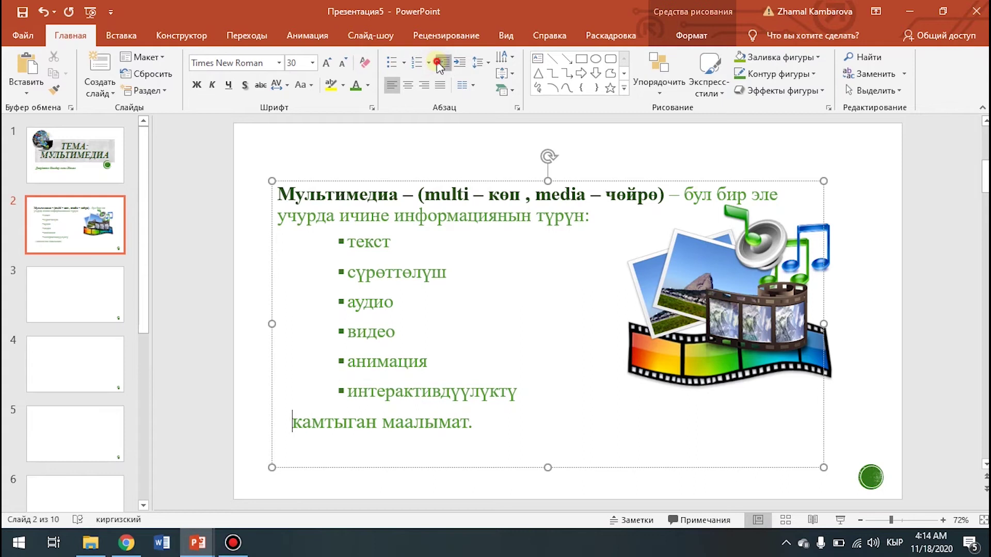
click(436, 61)
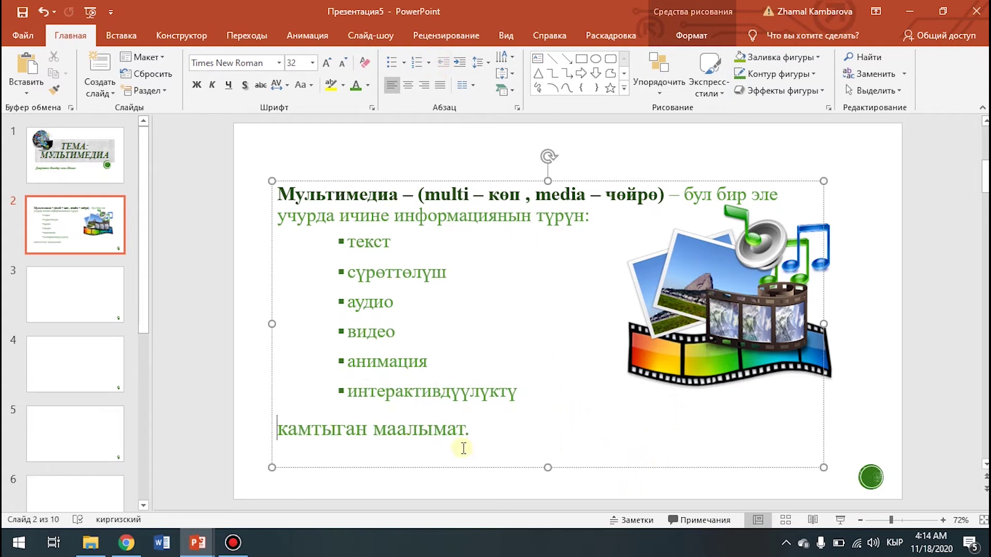
key(ctrl+z)
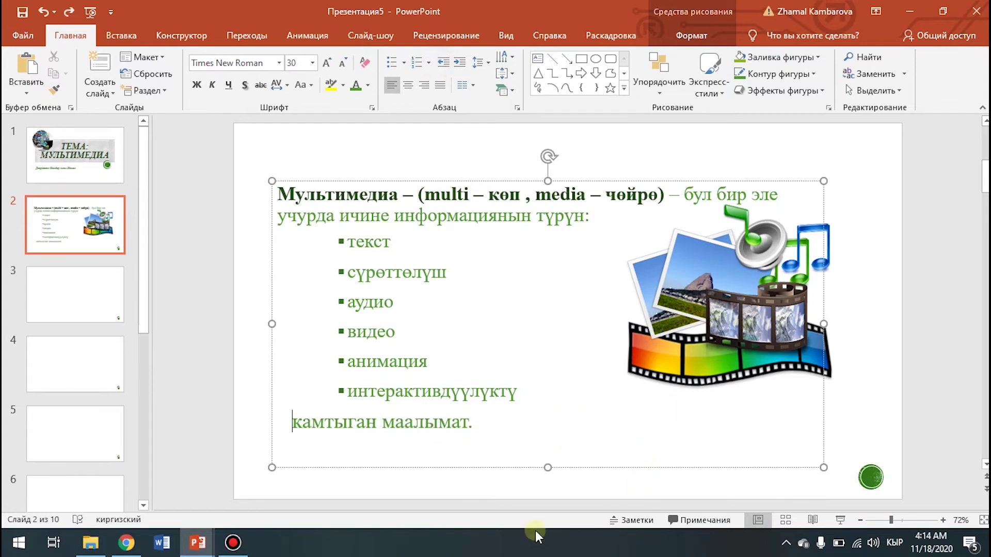
Step: Enlarge the picture from its lower-right corner and nudge it left beside the text
drag(721, 327, 672, 360)
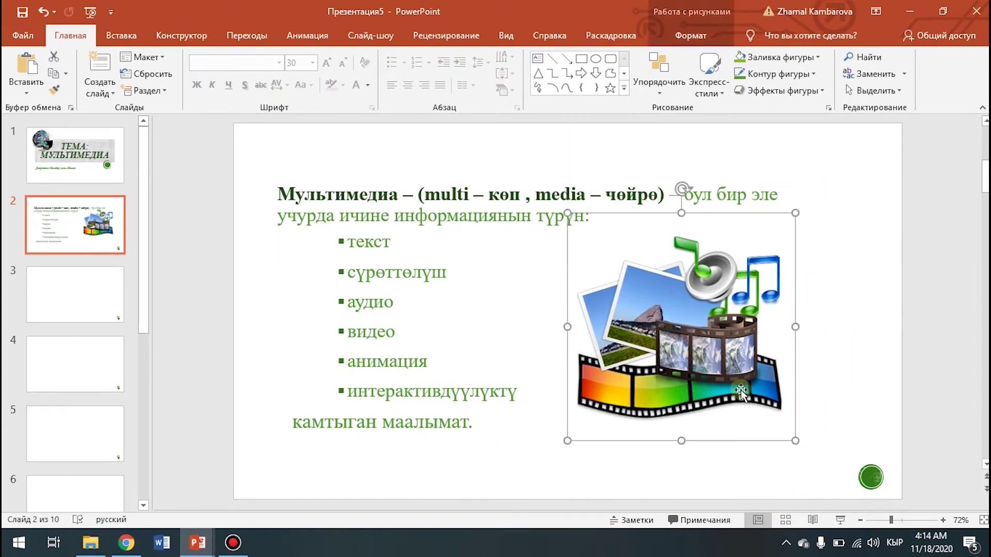
drag(792, 442, 814, 464)
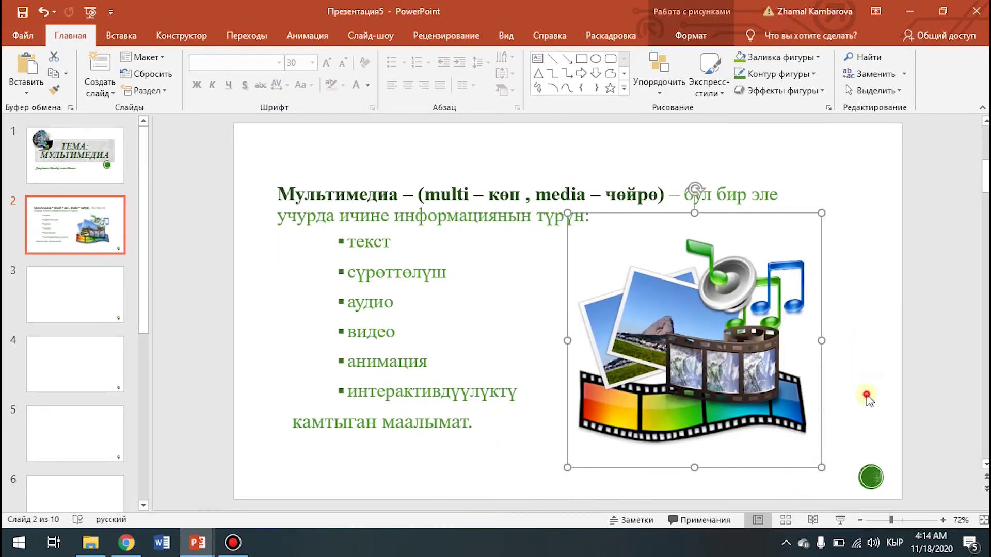
click(852, 406)
drag(735, 350, 703, 339)
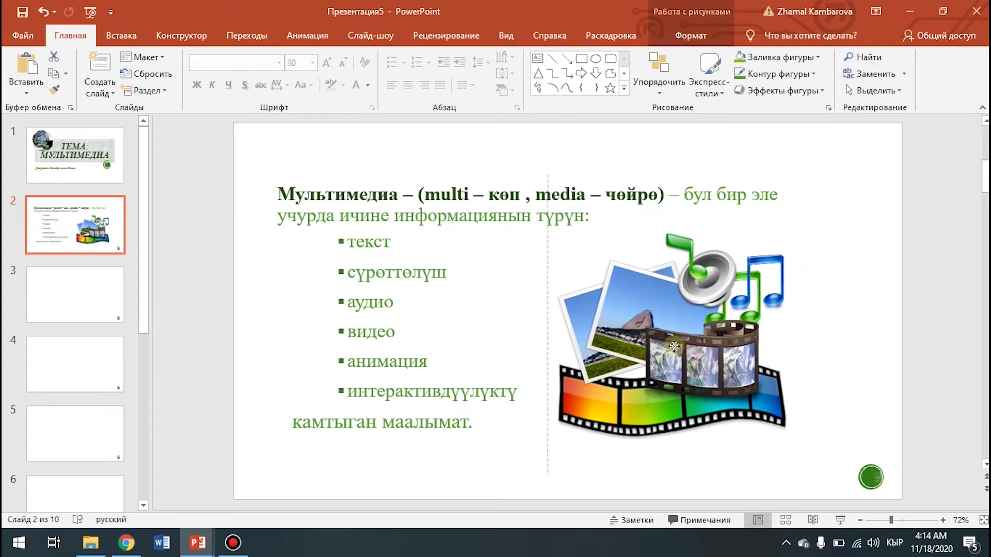
click(878, 406)
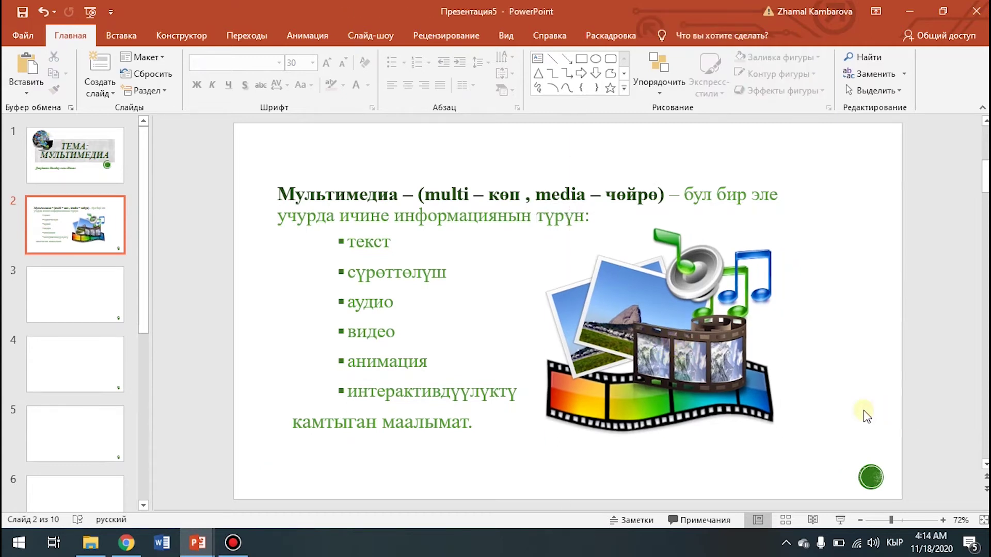
click(86, 297)
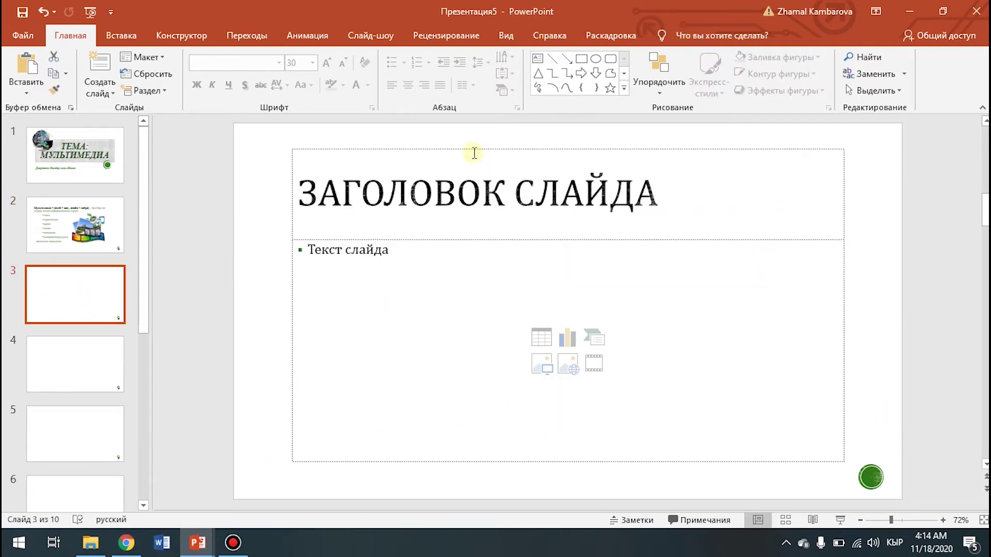
click(444, 151)
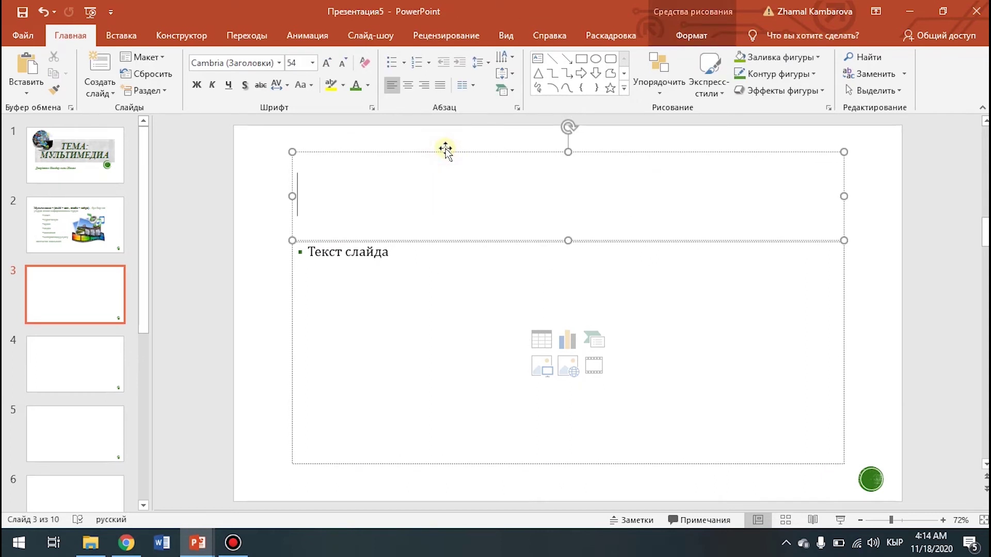
Step: Delete slide 3's title placeholder and check slide 6 of '1 мультимедиа' for reference
click(445, 153)
key(Delete)
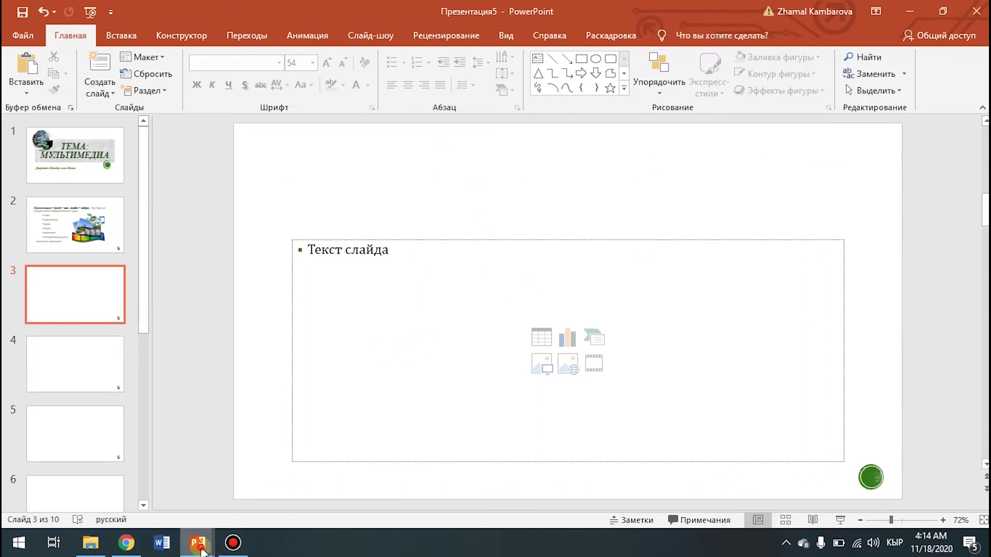
mouse_move(197, 542)
click(116, 493)
key(Down)
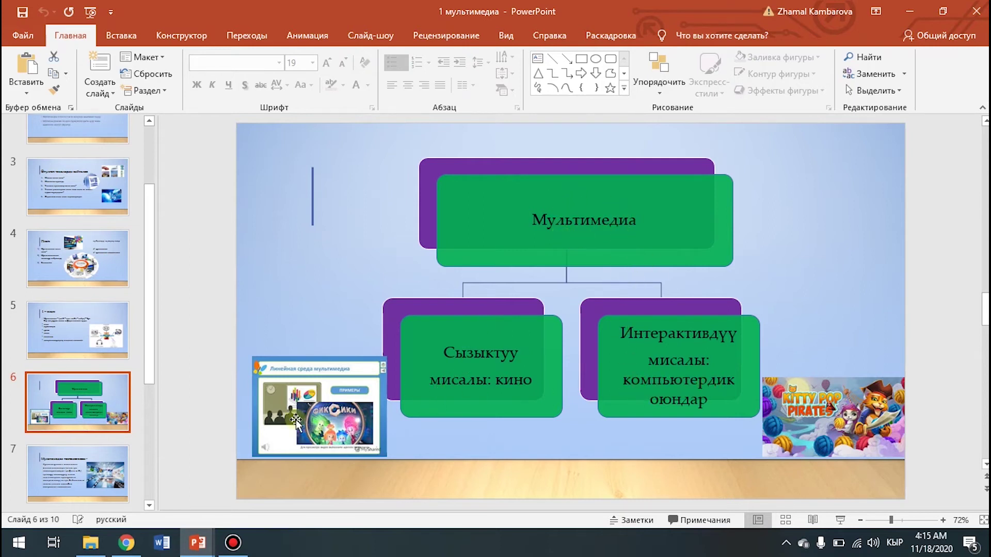
click(198, 542)
click(251, 496)
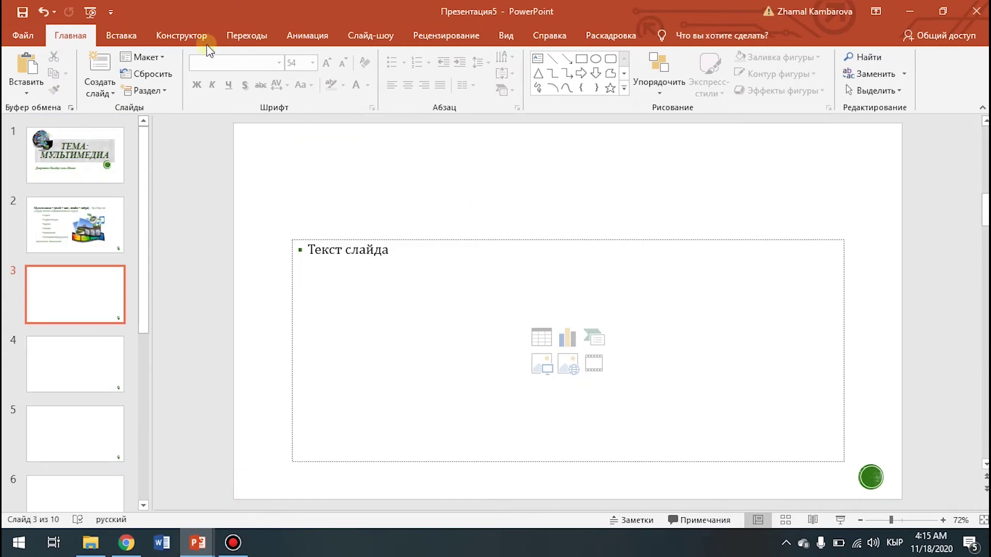
Step: Insert an Иерархия SmartArt diagram on slide 3 and delete two of its lower boxes
click(122, 33)
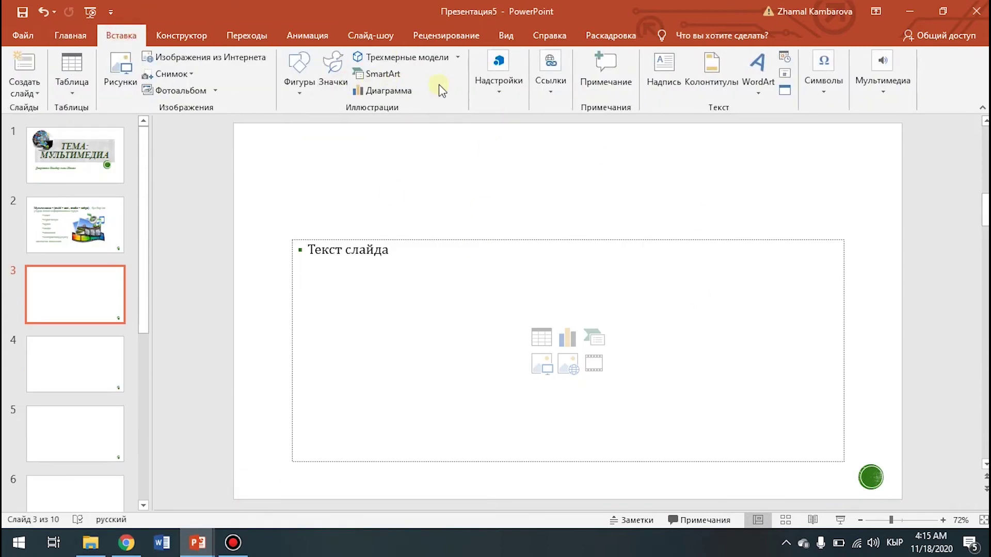
click(406, 75)
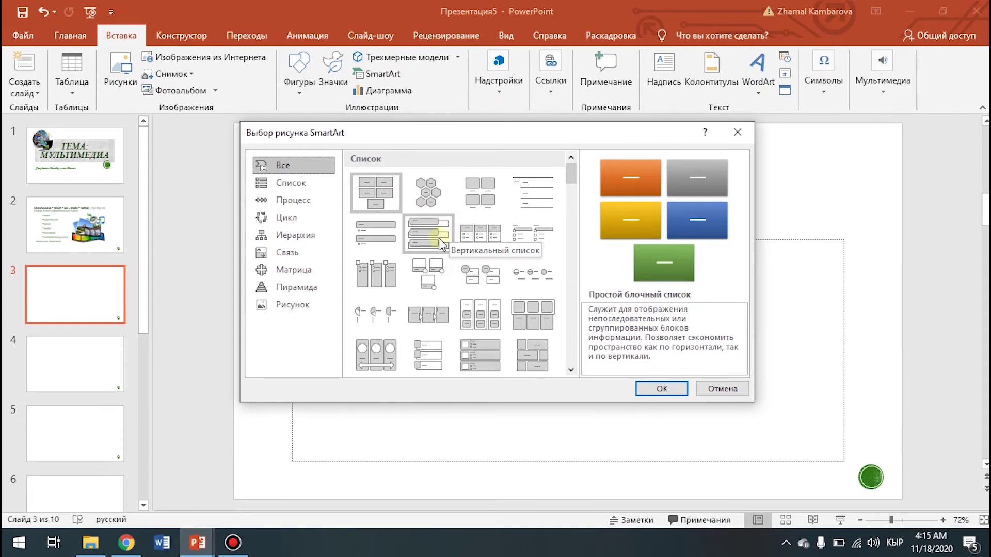
click(310, 235)
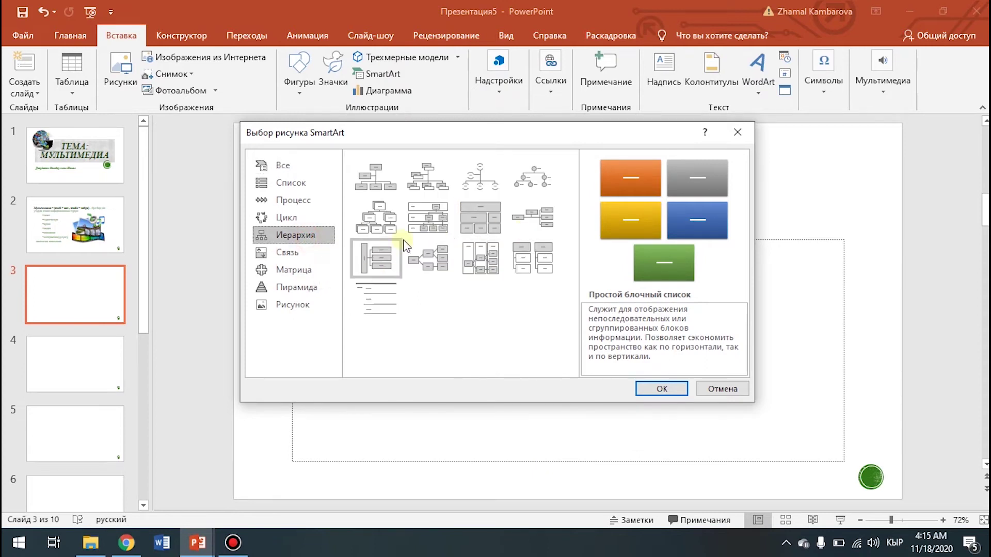
click(381, 220)
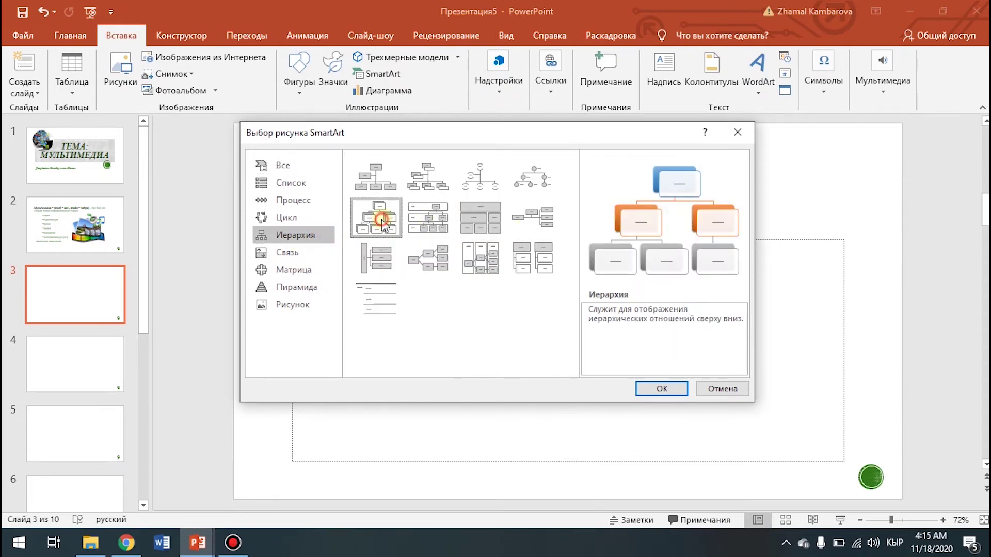
click(663, 388)
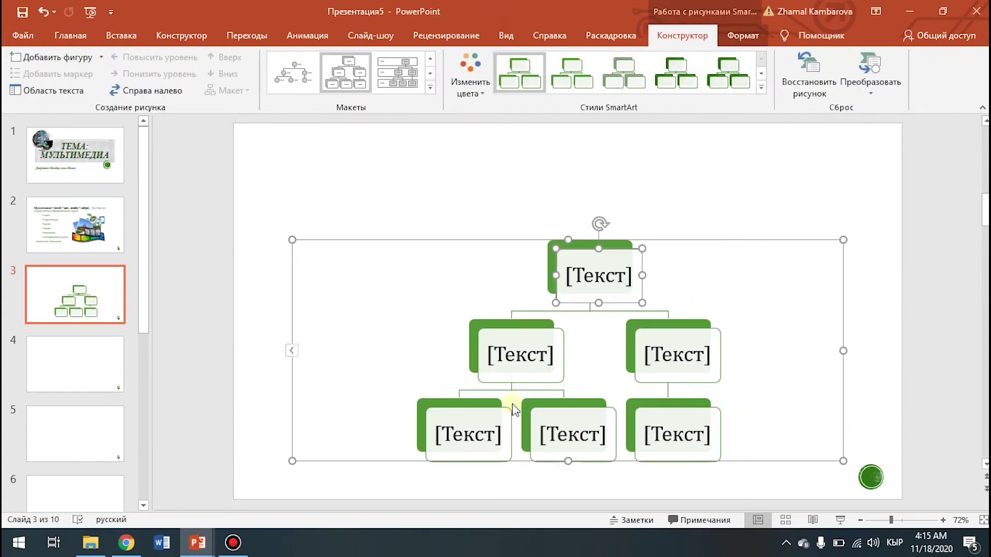
click(469, 418)
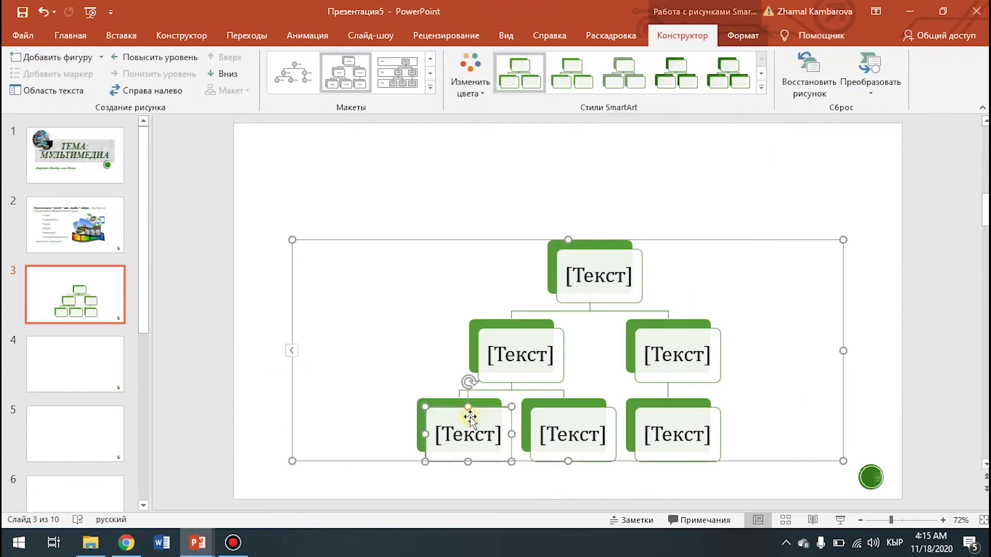
key(Delete)
key(Delete)
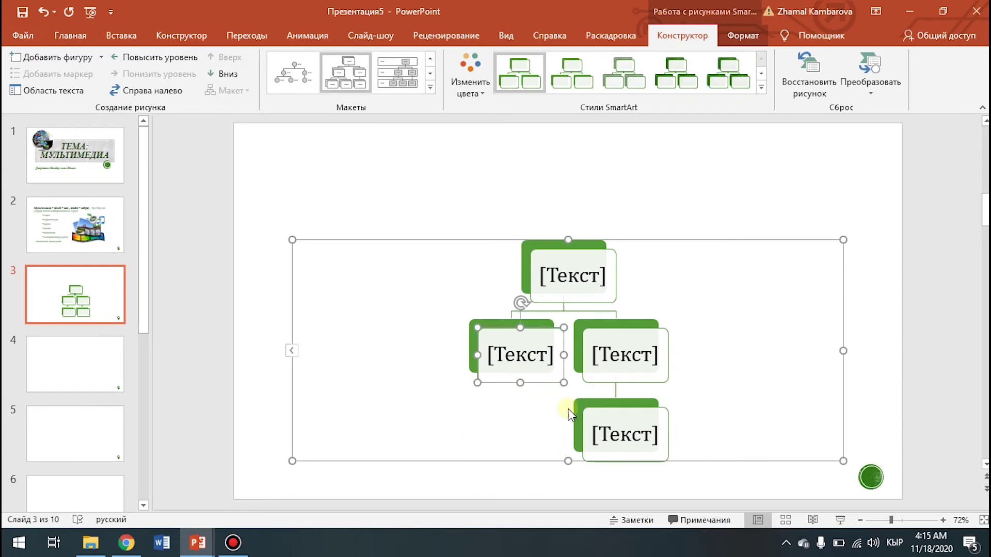
click(617, 405)
key(Delete)
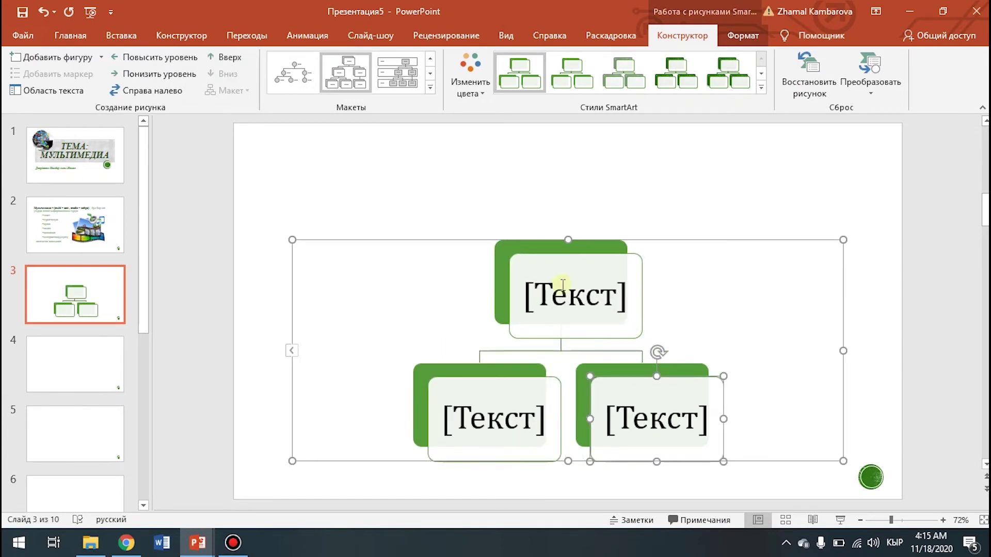
Step: Enlarge the top box and widen the two lower boxes of the hierarchy
click(555, 279)
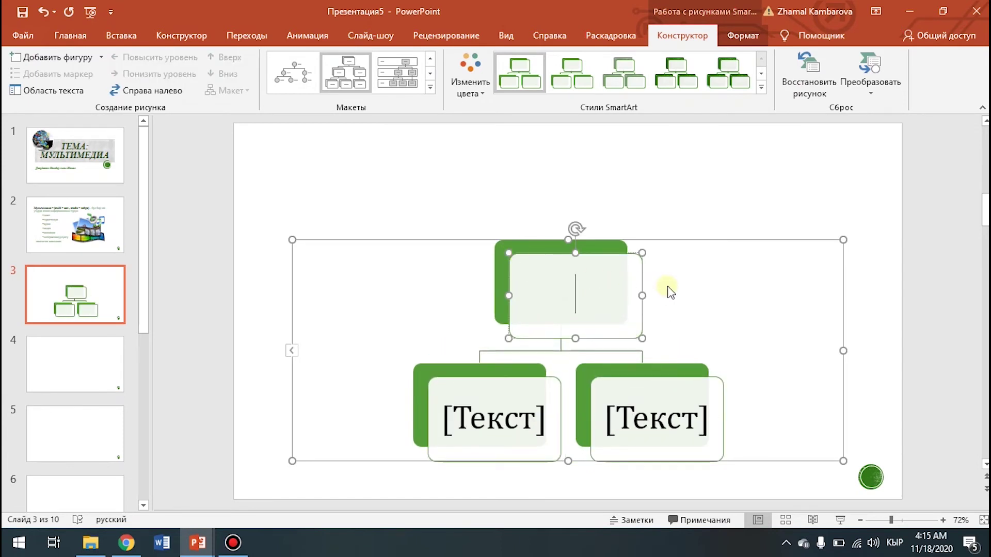
drag(508, 253, 443, 244)
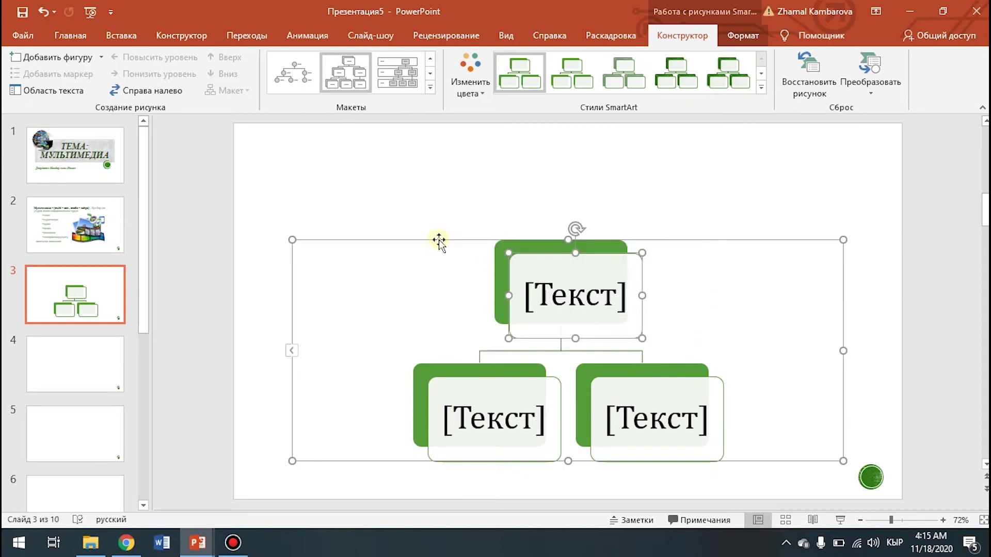
click(472, 416)
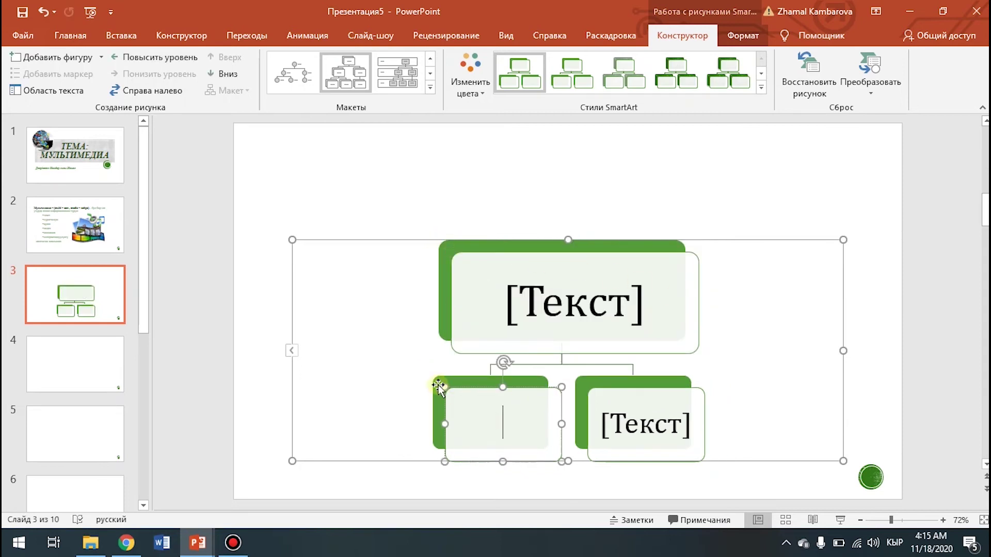
drag(444, 384, 389, 380)
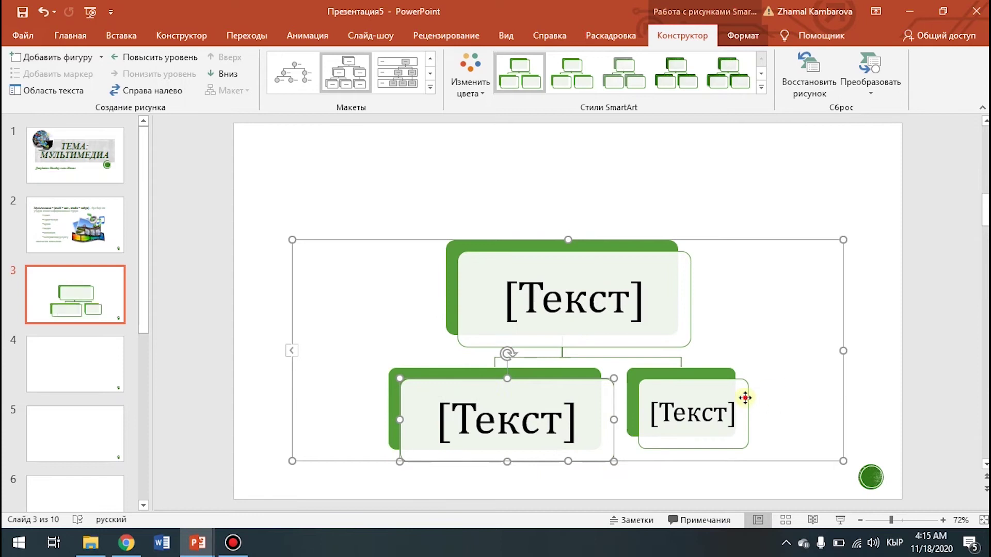
click(743, 401)
drag(748, 379, 800, 381)
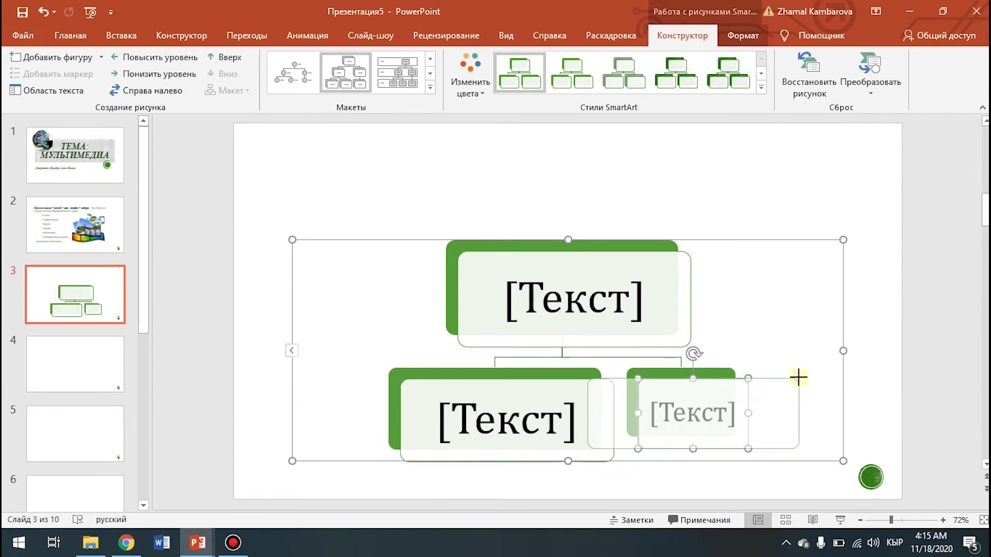
drag(800, 377, 804, 372)
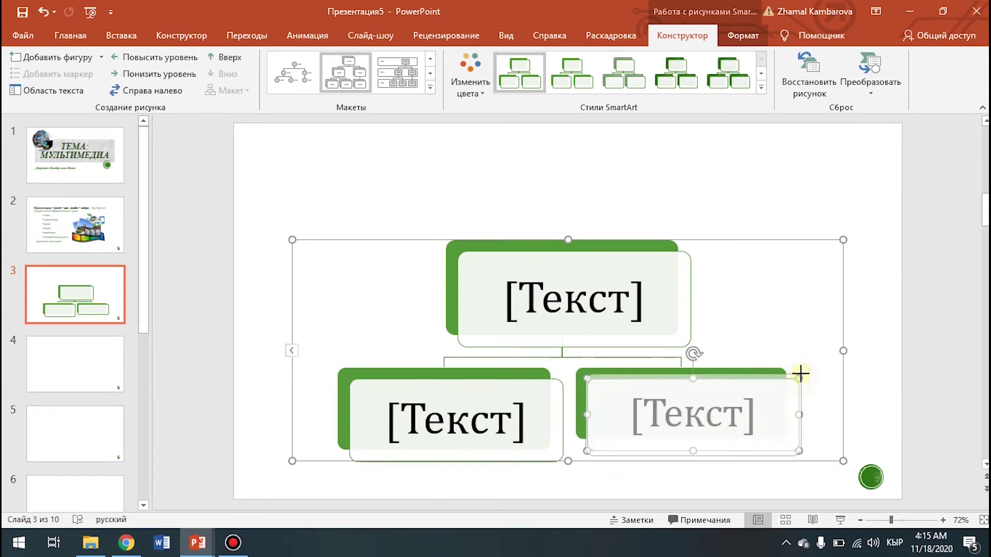
click(560, 304)
Step: Type Мультимедиа in the top box and paste 'Сызыктуу мисалы: кино' into the lower-left box
text(Мультимедиа)
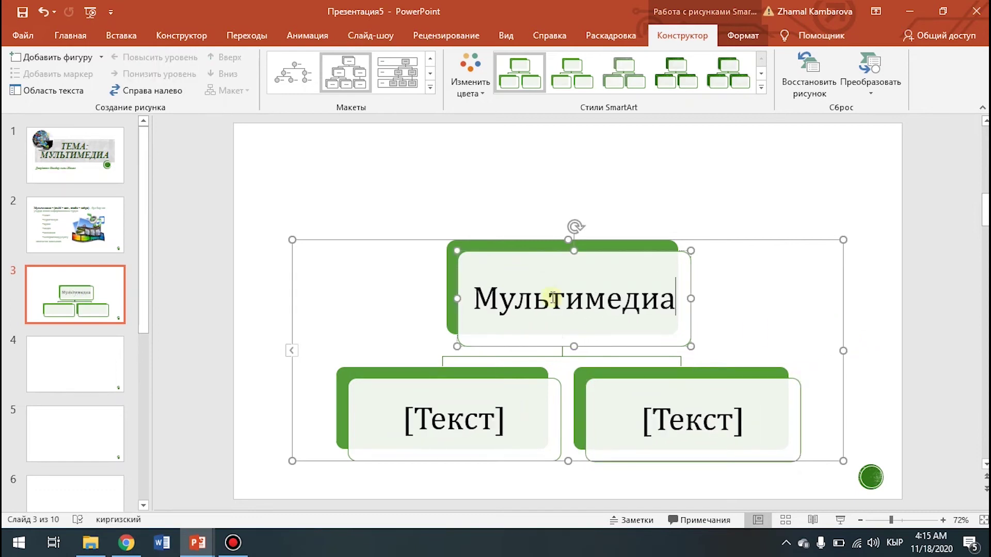
click(516, 424)
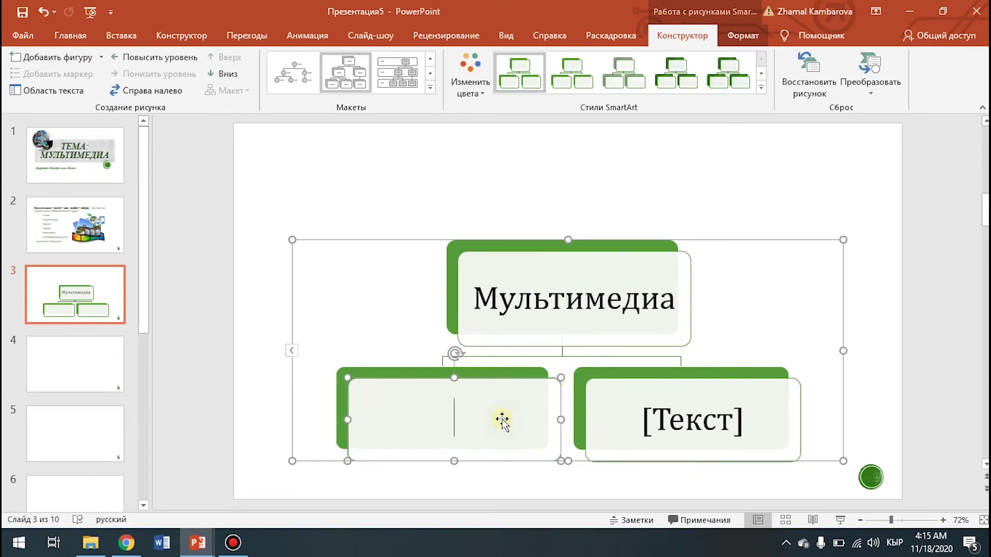
key(alt+Tab)
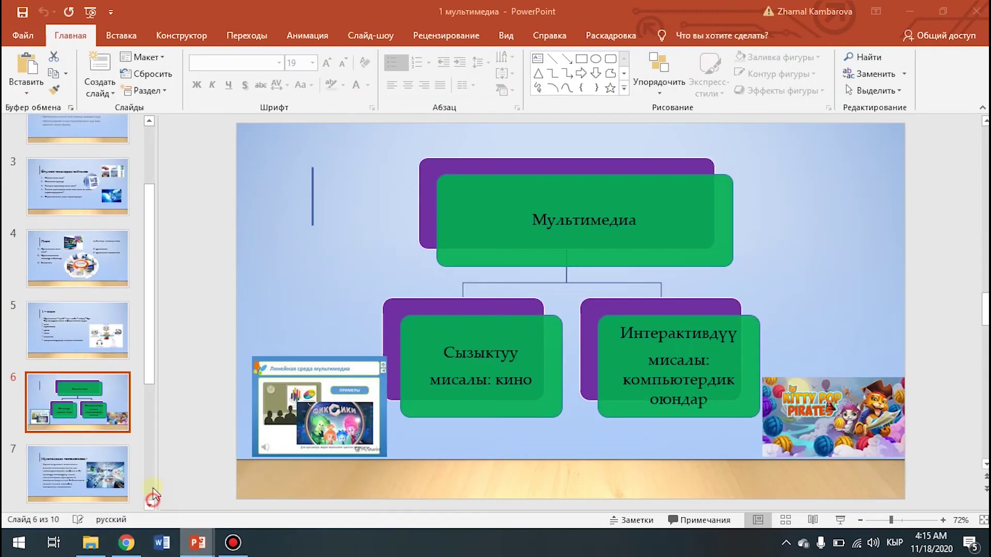
drag(442, 352, 540, 386)
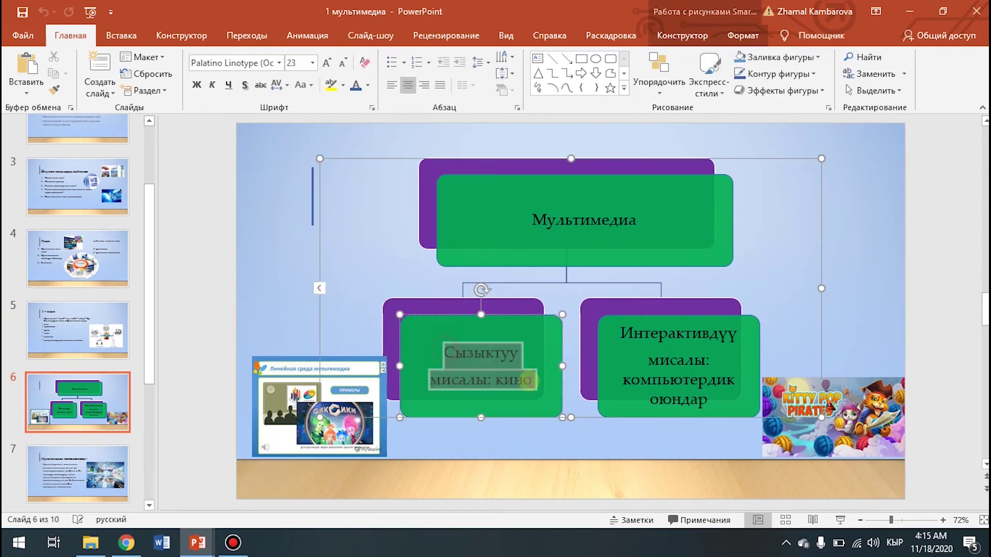
key(ctrl+c)
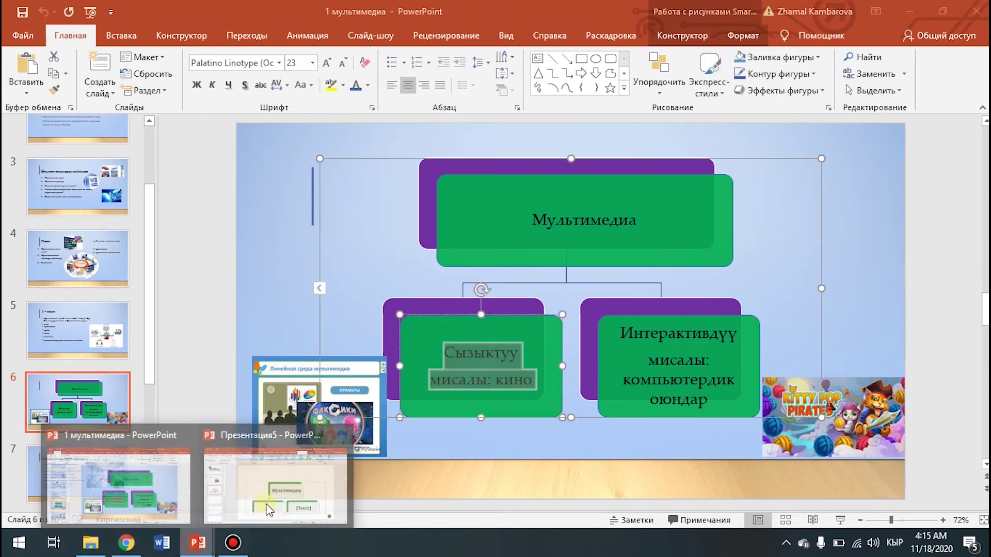
mouse_move(197, 543)
click(266, 503)
key(ctrl+v)
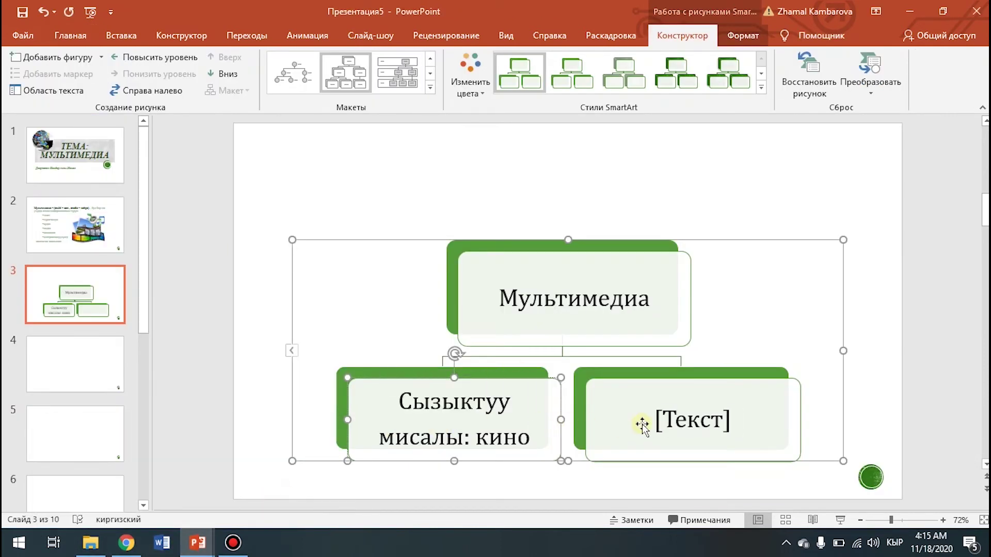
Step: Paste 'Интерактивдүү мисалы: компьютердик оюндар' from the other deck into the lower-right box
click(663, 417)
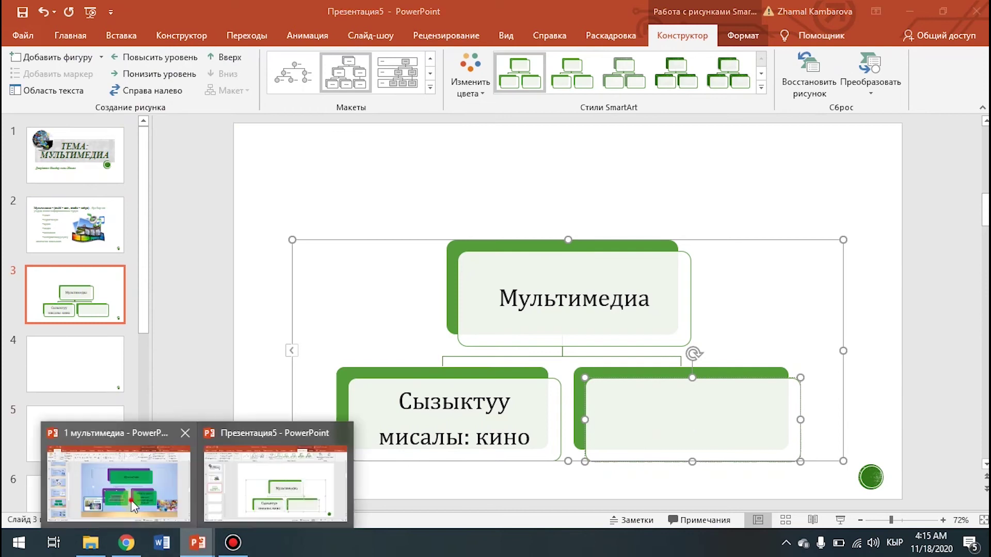
mouse_move(197, 543)
click(116, 485)
drag(619, 333, 716, 403)
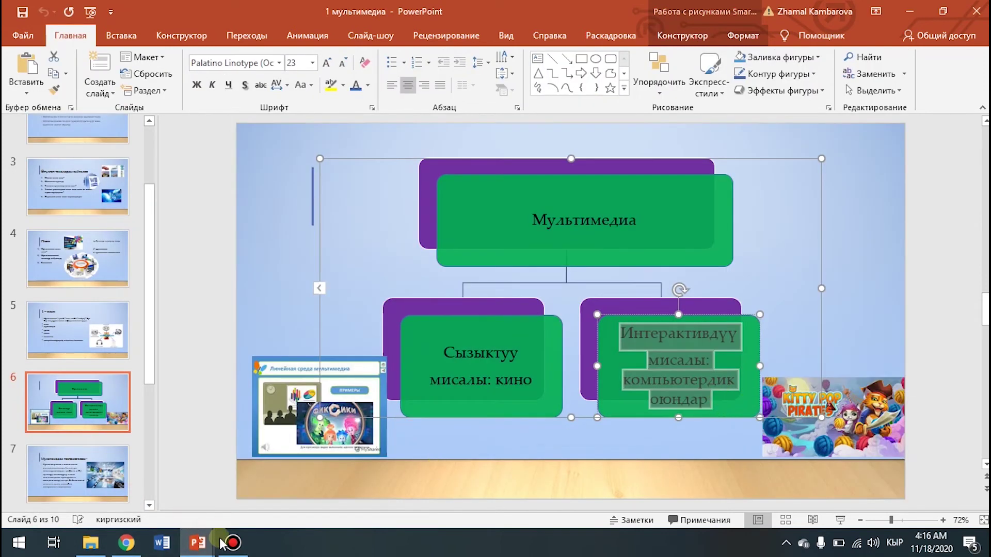
click(299, 496)
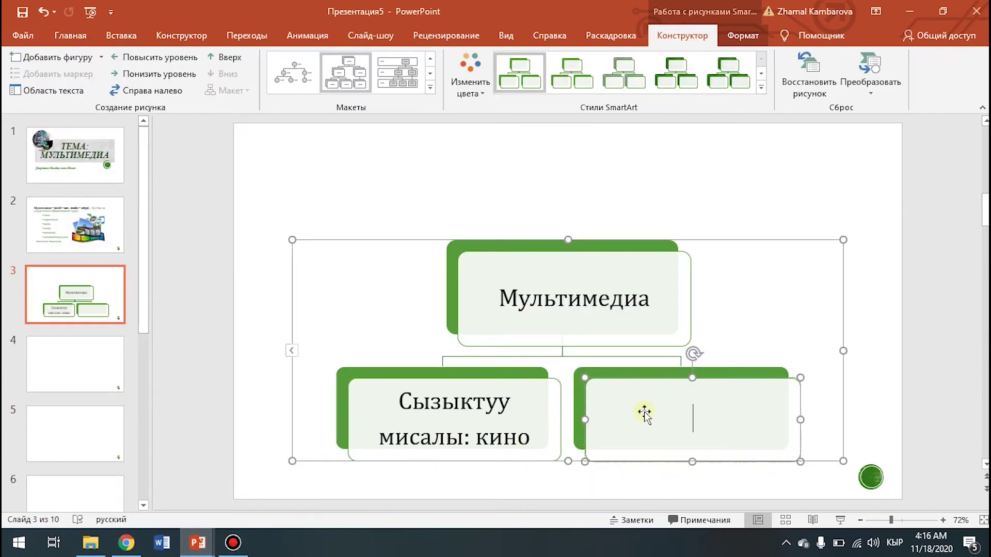
key(ctrl+v)
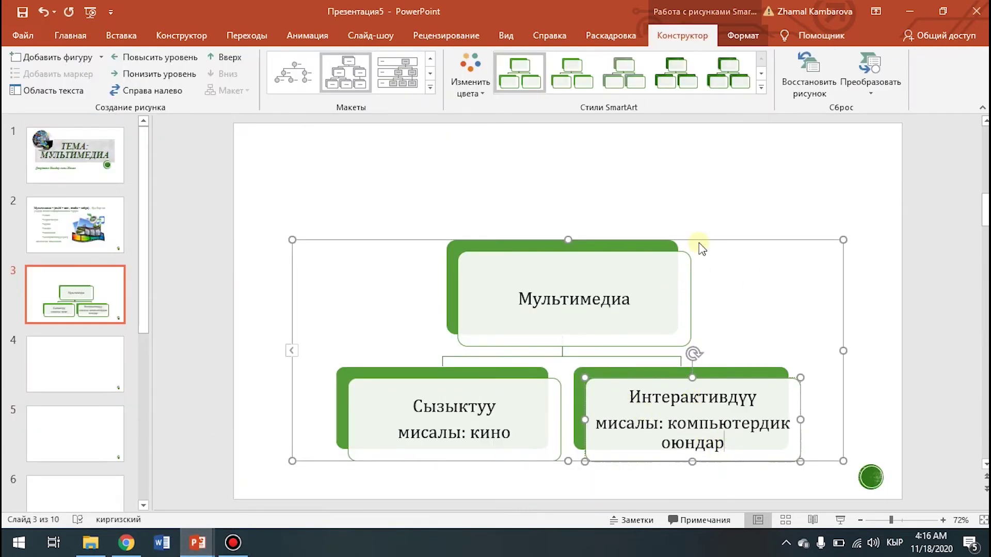
Step: Move the diagram higher on slide 3 and enlarge it
drag(714, 239, 710, 176)
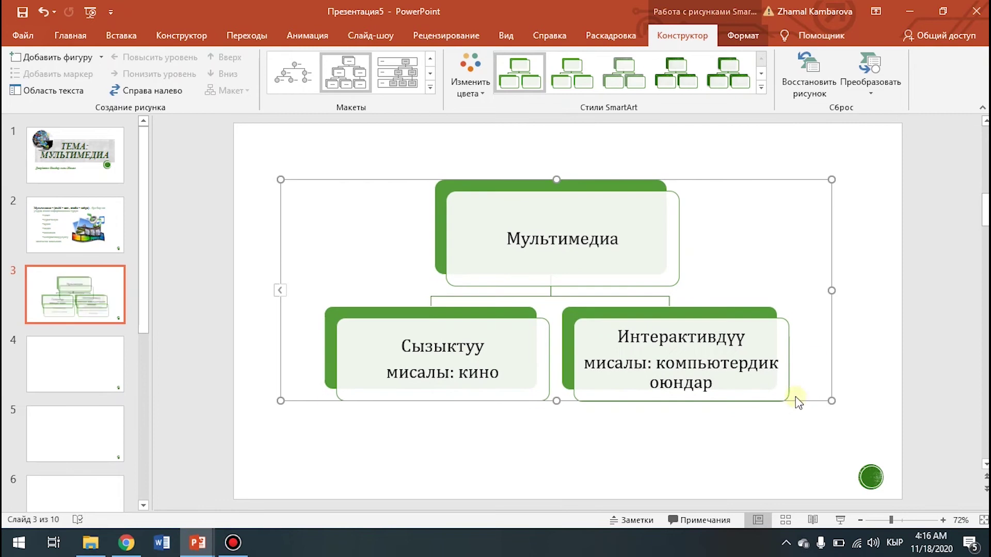
drag(831, 400, 857, 443)
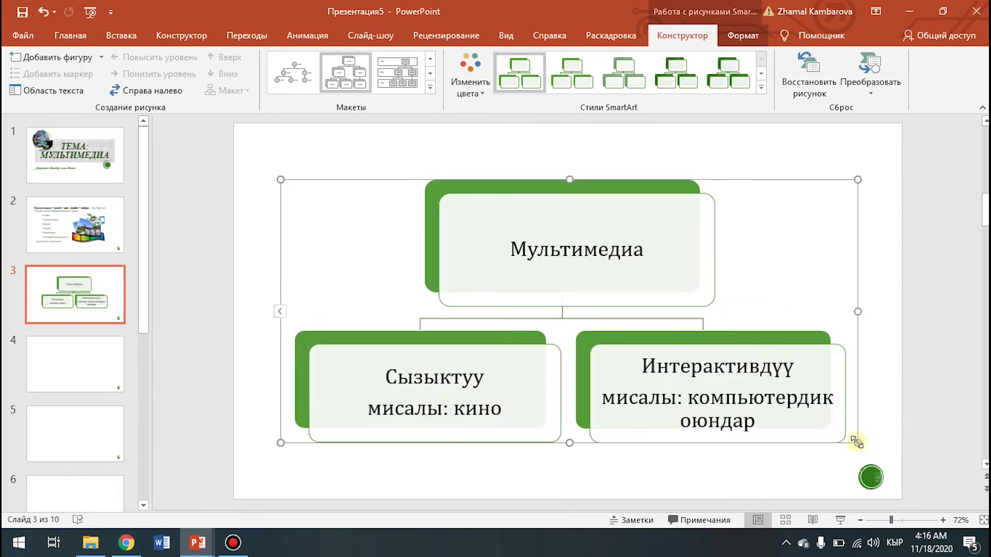
click(875, 249)
click(62, 354)
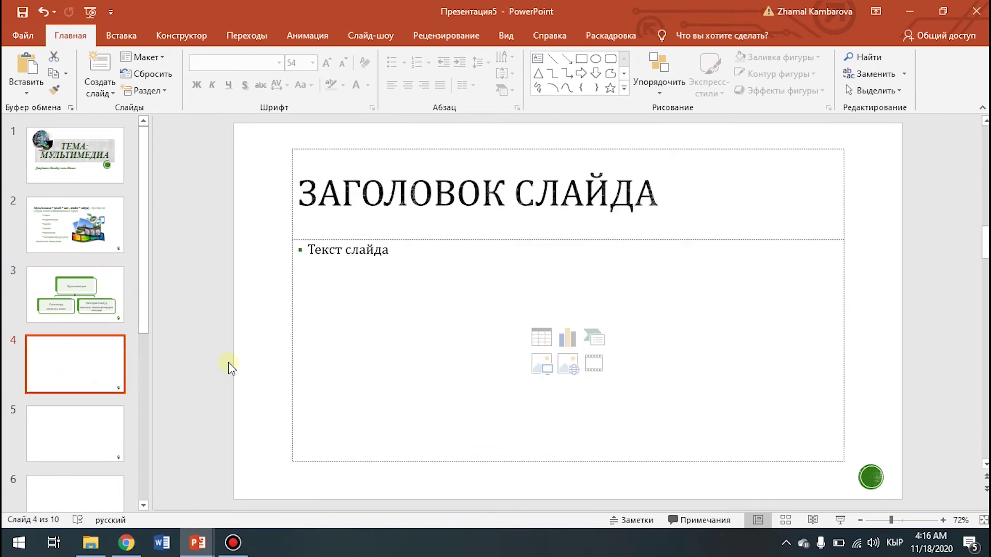
Step: Delete slide 4's title and paste the term Мультимедиа технологиясы from slide 7 of 1 мультимедиа
click(438, 149)
key(Delete)
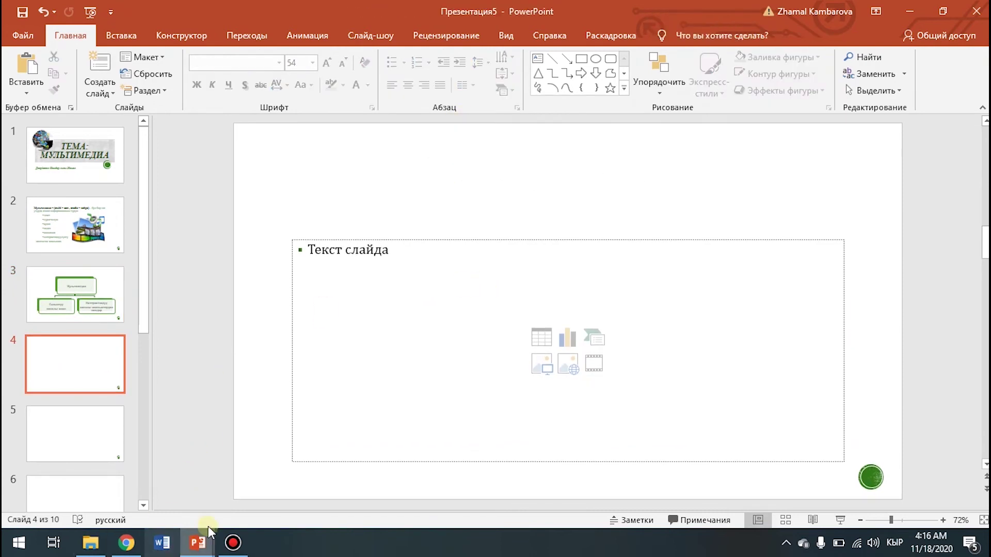
mouse_move(197, 543)
click(149, 511)
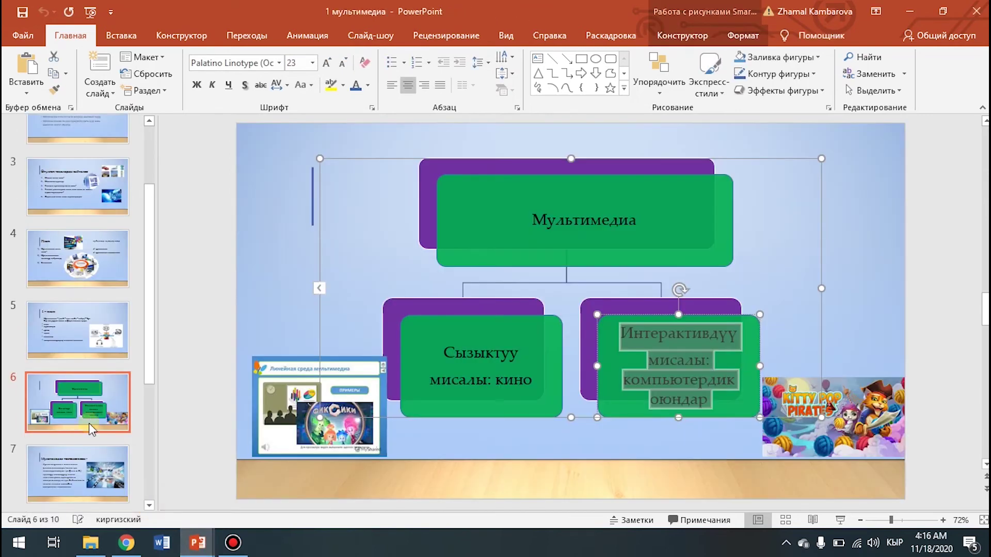
click(79, 466)
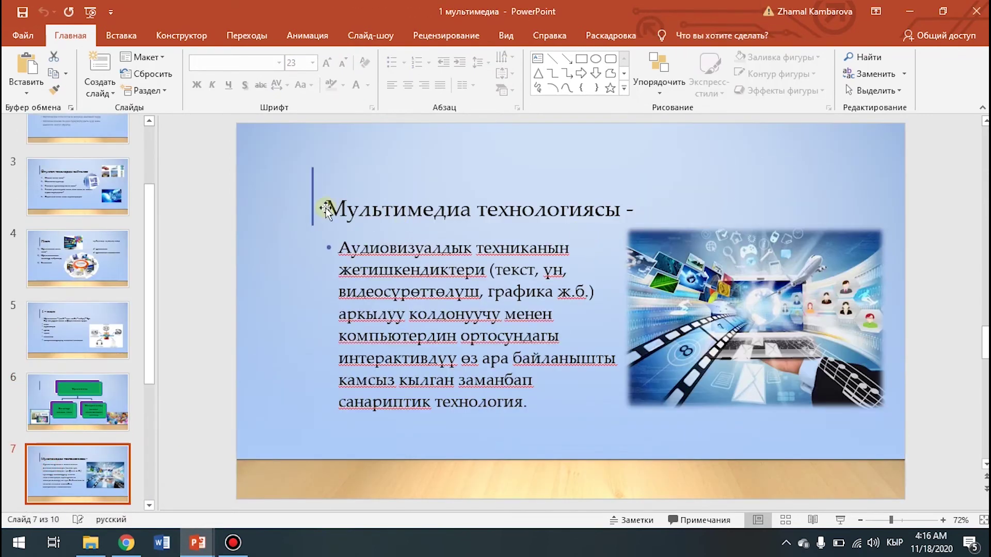
drag(329, 206, 640, 209)
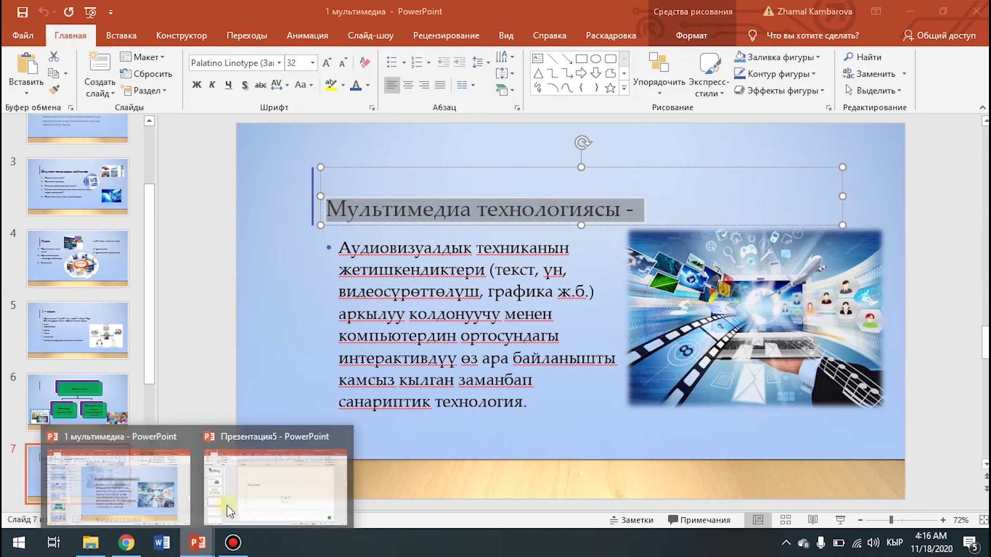
click(255, 491)
click(371, 295)
key(ctrl+v)
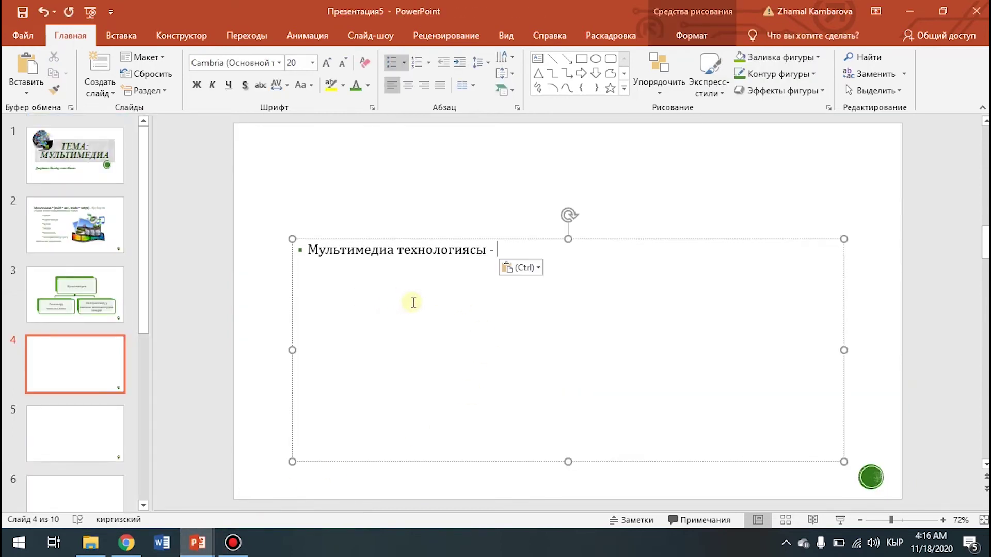
Step: Paste slide 7's definition after the term, changing its first letter to lowercase а
click(168, 483)
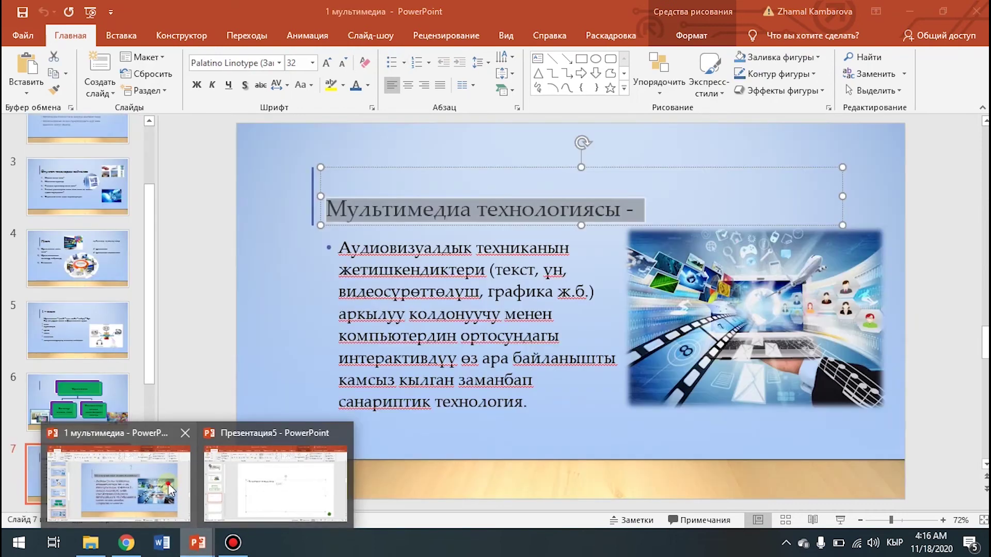
drag(342, 246, 531, 404)
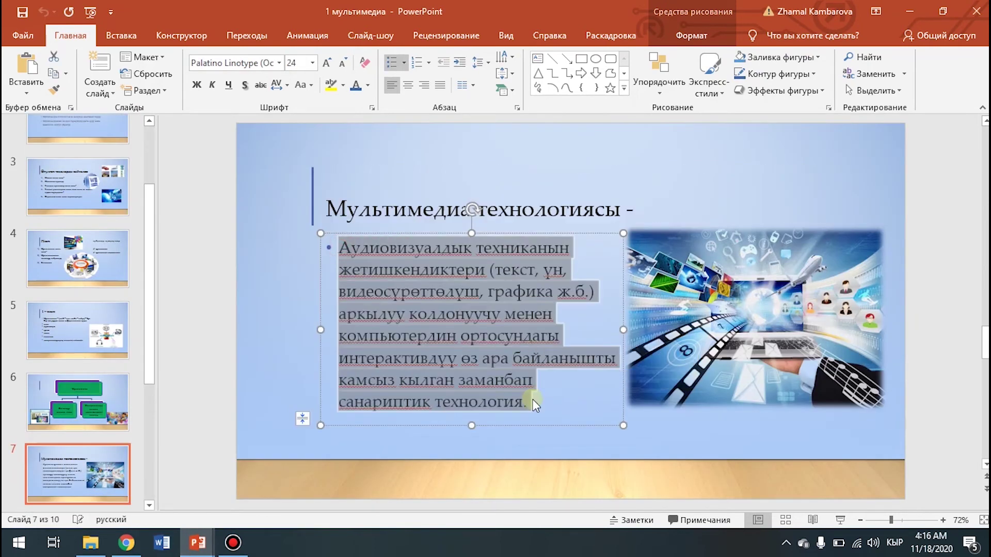
mouse_move(197, 543)
click(274, 488)
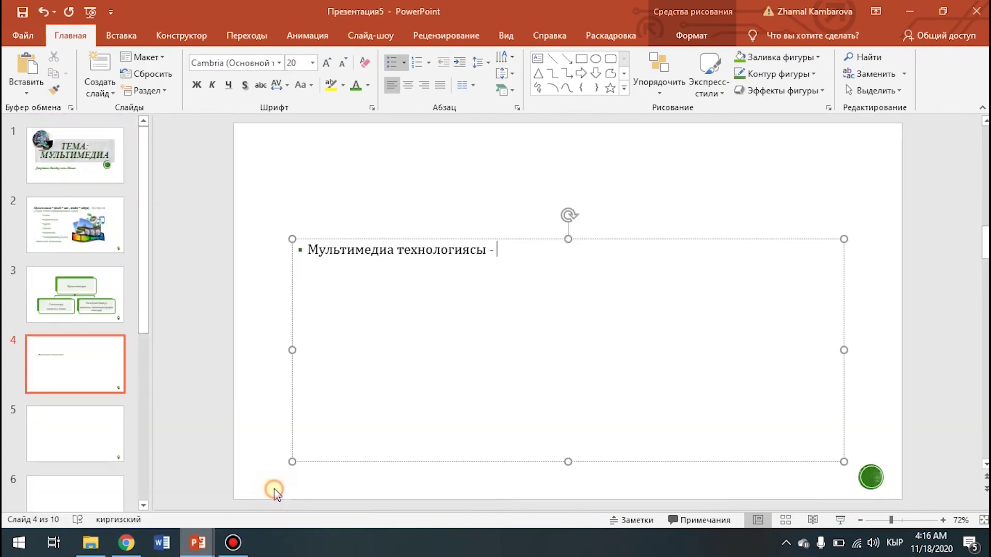
key(ctrl+v)
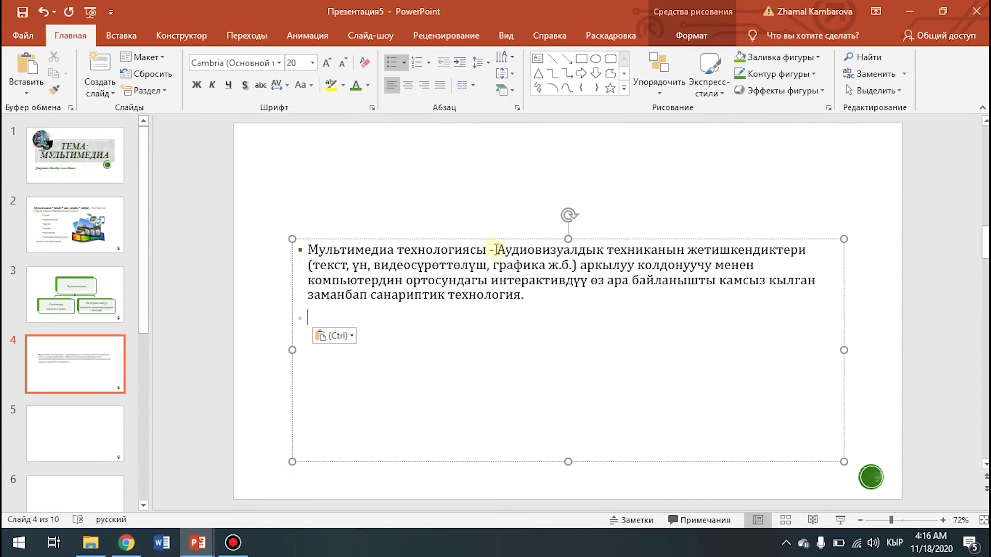
click(505, 250)
key(BackSpace)
text(а)
Step: Set all the box text to Times New Roman 28 in green
key(ctrl+a)
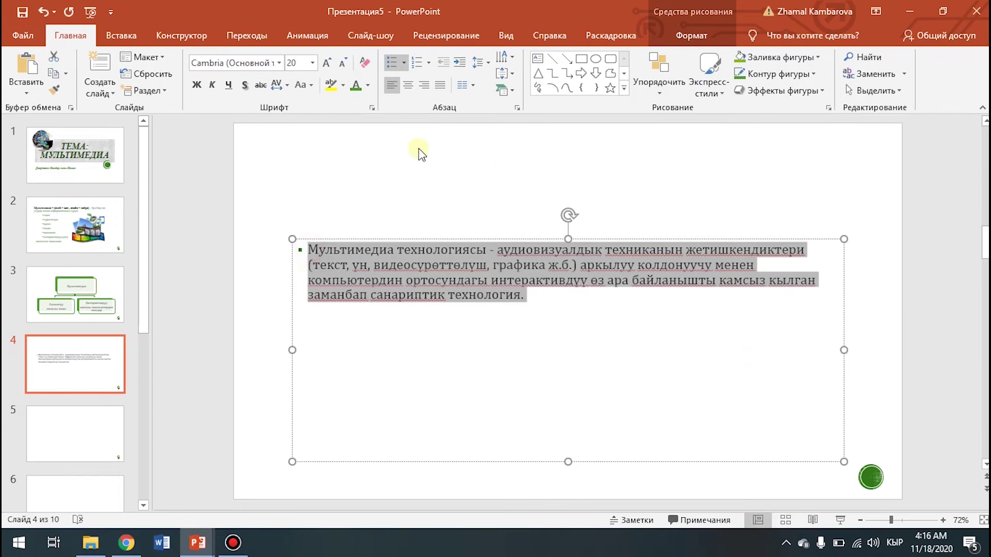
click(280, 63)
click(330, 124)
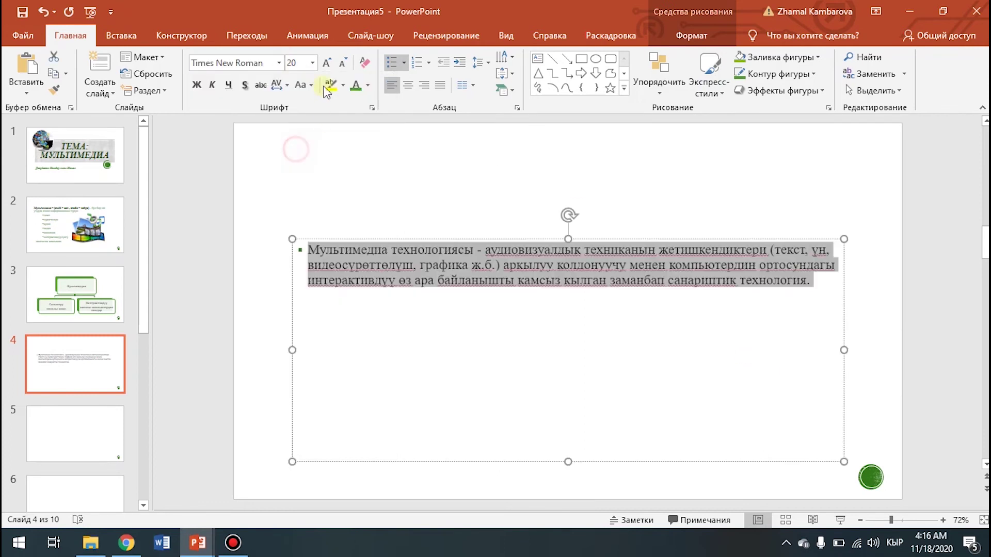
click(325, 65)
click(325, 64)
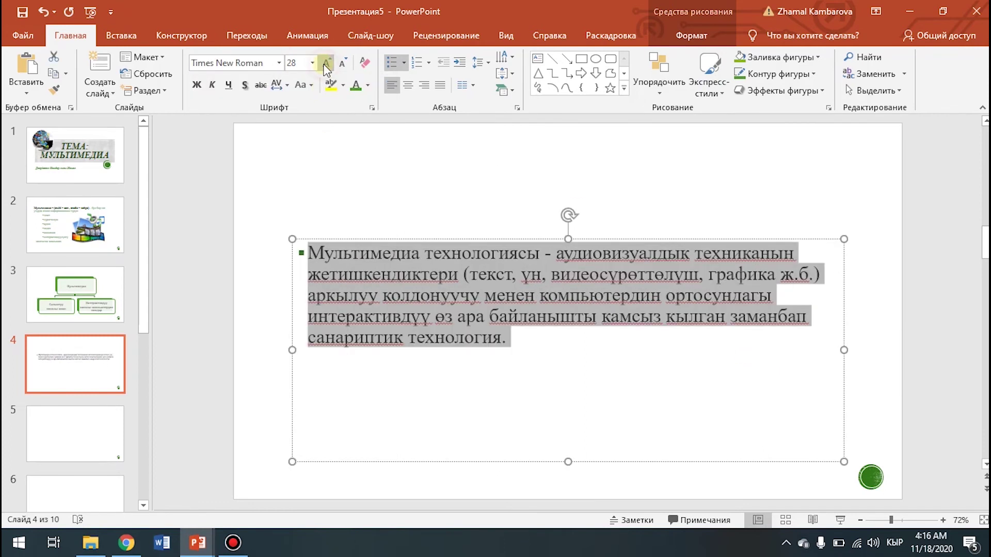
click(358, 88)
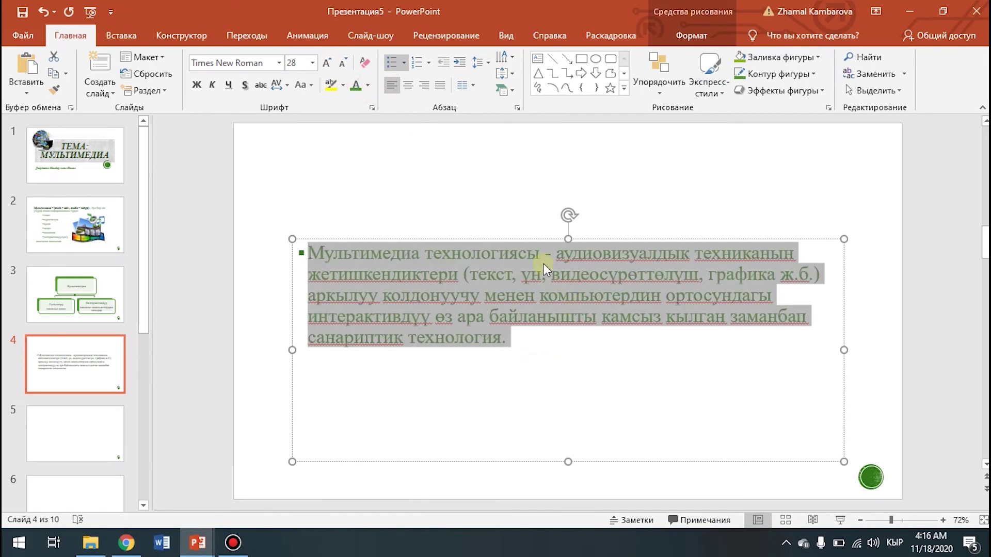
Step: Recolour the term Мультимедиа технологиясы and make it bold
drag(543, 261, 308, 253)
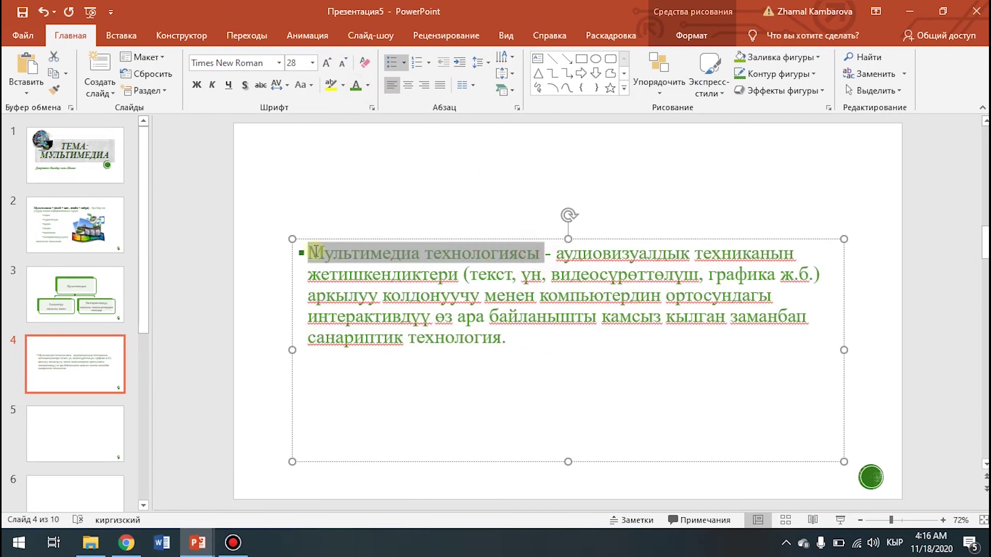
click(369, 86)
click(406, 169)
click(196, 85)
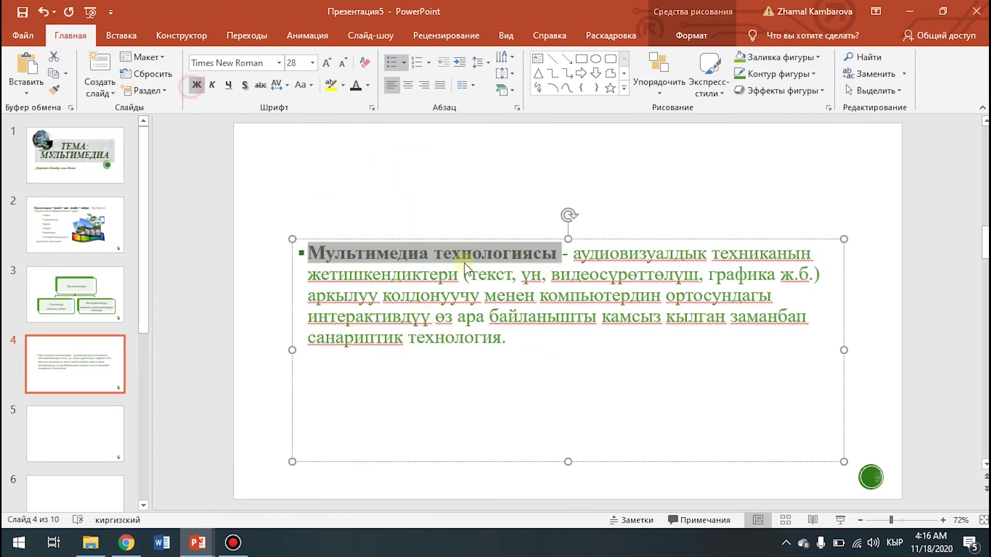
click(590, 369)
Step: Narrow the text box into a left column and move it higher
drag(844, 350, 603, 350)
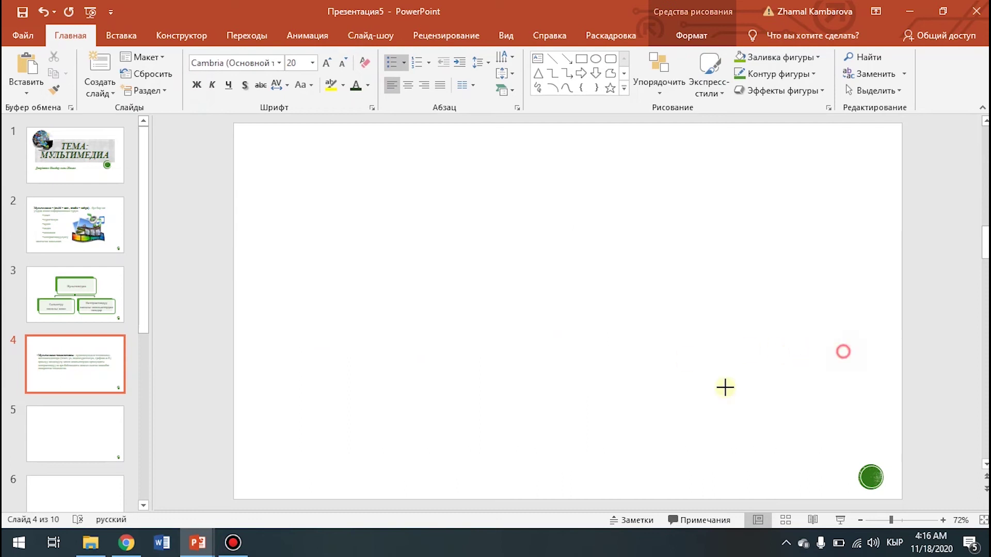
drag(569, 238, 568, 198)
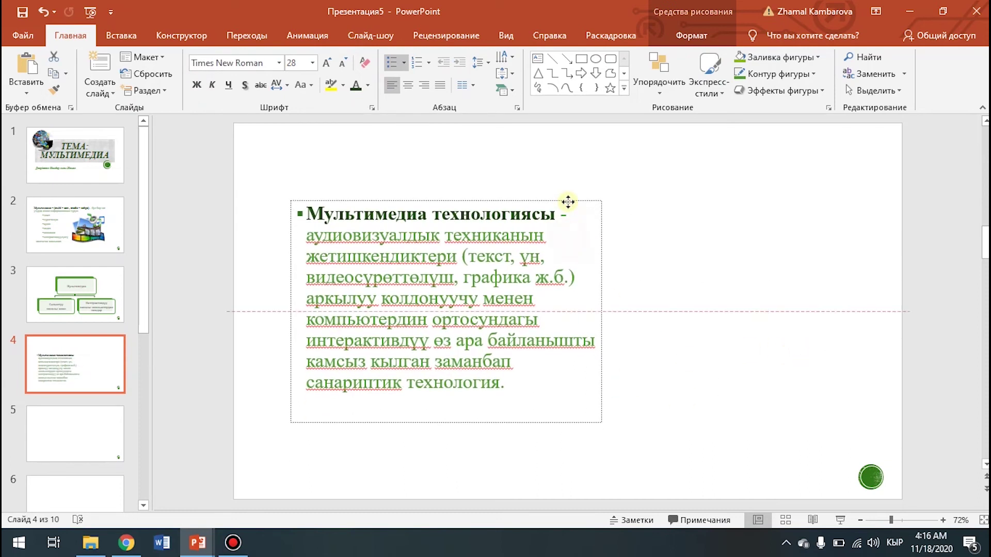
click(737, 316)
click(126, 545)
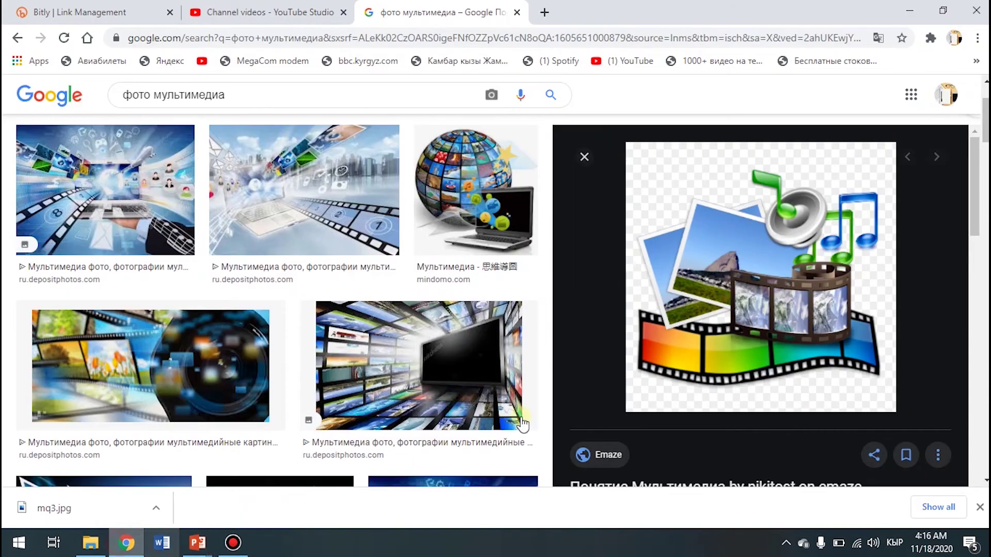
Step: Preview the Мультимедиа - Энциклопедический Фонд picture in the results and check its source page
scroll(742, 434, down, 5)
click(857, 319)
scroll(798, 400, down, 5)
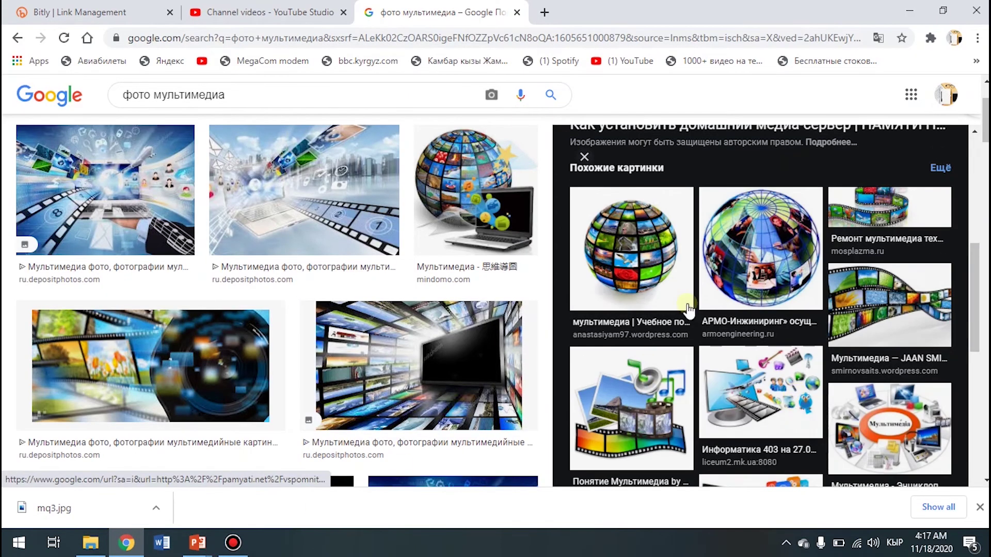
click(928, 454)
scroll(763, 441, down, 1)
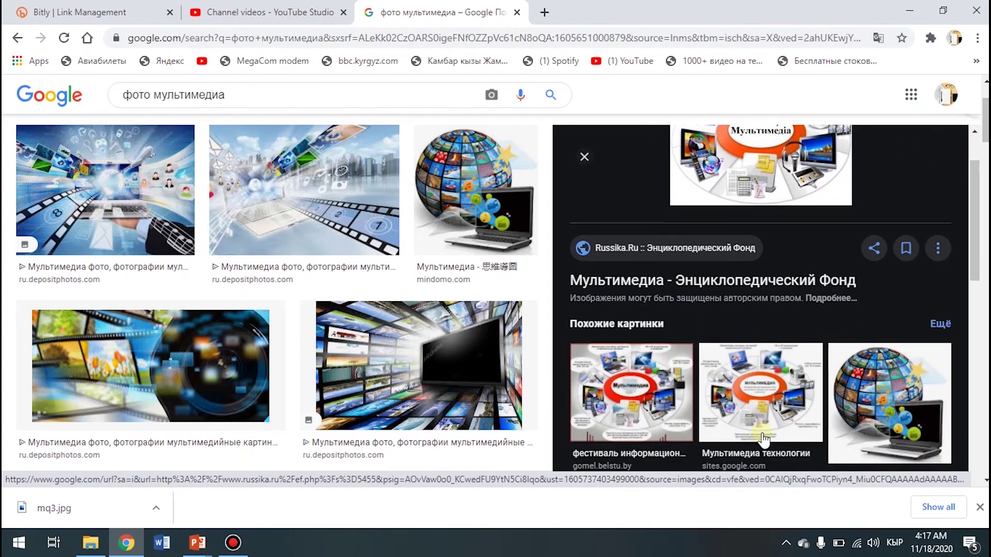
click(760, 168)
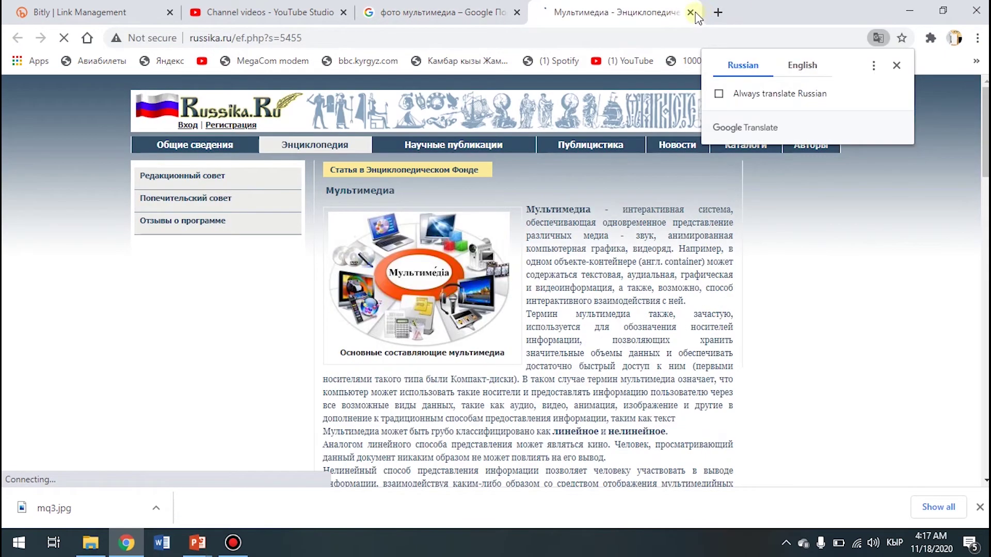
click(690, 12)
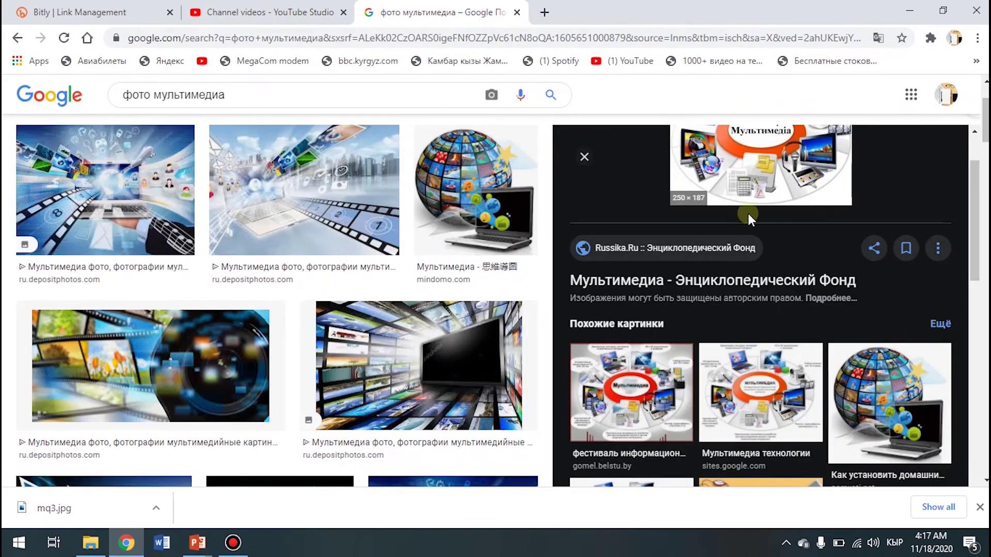
Step: Copy the circular Мультимедиа devices picture for the slide
right_click(756, 152)
click(826, 333)
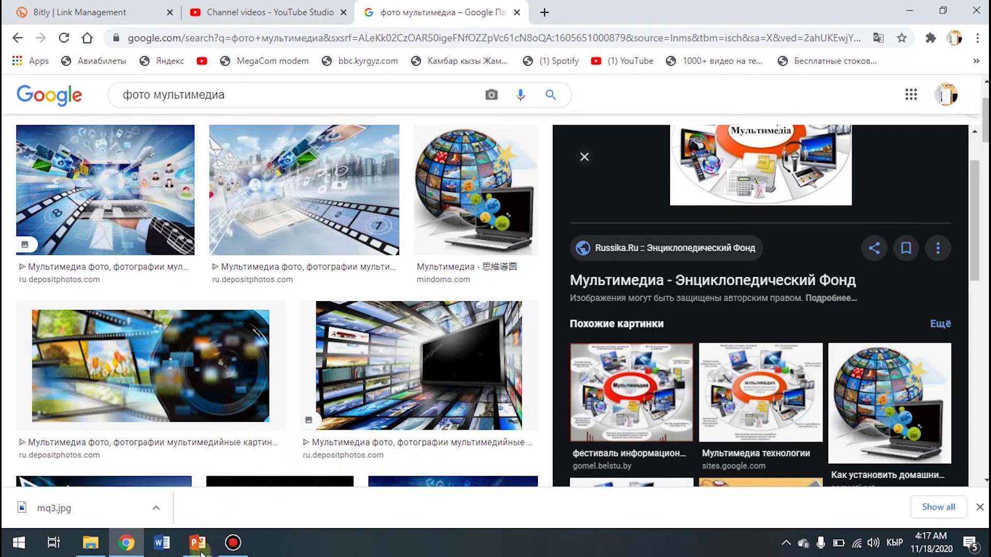
mouse_move(197, 542)
click(294, 483)
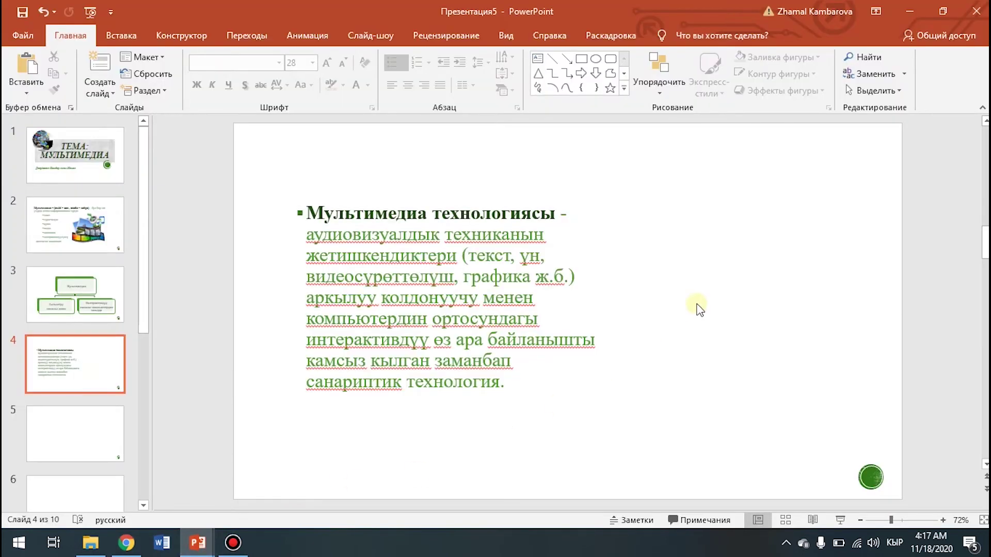
Step: Paste the multimedia diagram onto slide 4, enlarge it and nudge it into place
key(ctrl+v)
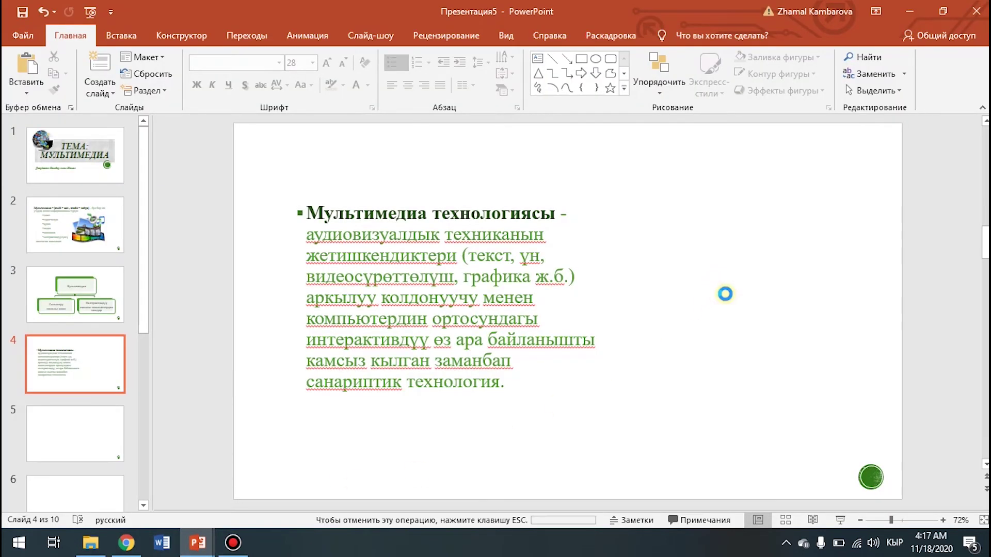
mouse_move(697, 379)
mouse_down()
mouse_move(705, 449)
mouse_move(895, 410)
mouse_move(872, 405)
mouse_up()
click(725, 472)
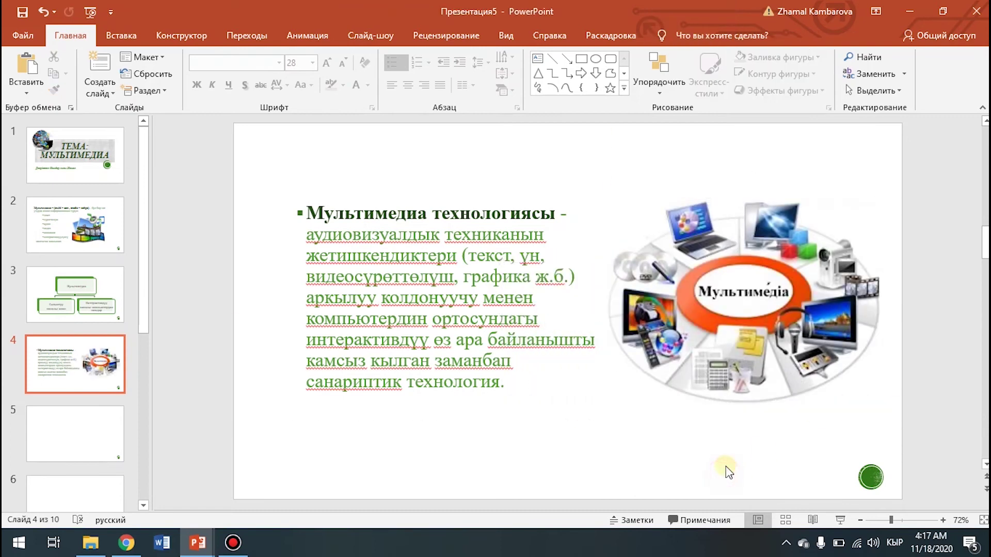
drag(747, 336, 741, 353)
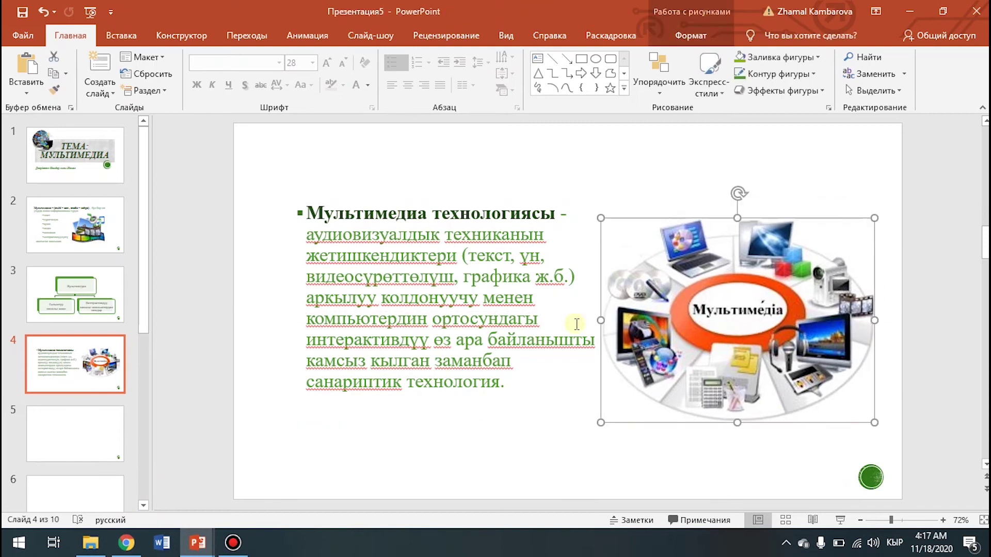
Step: Move the definition text box down-left so it sits beside the picture
click(553, 324)
drag(486, 199, 480, 211)
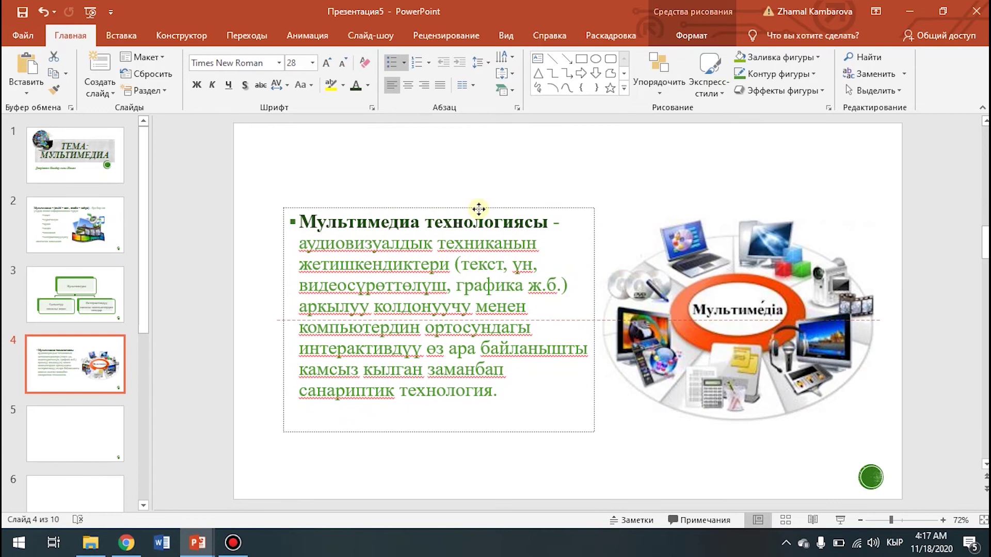
click(622, 423)
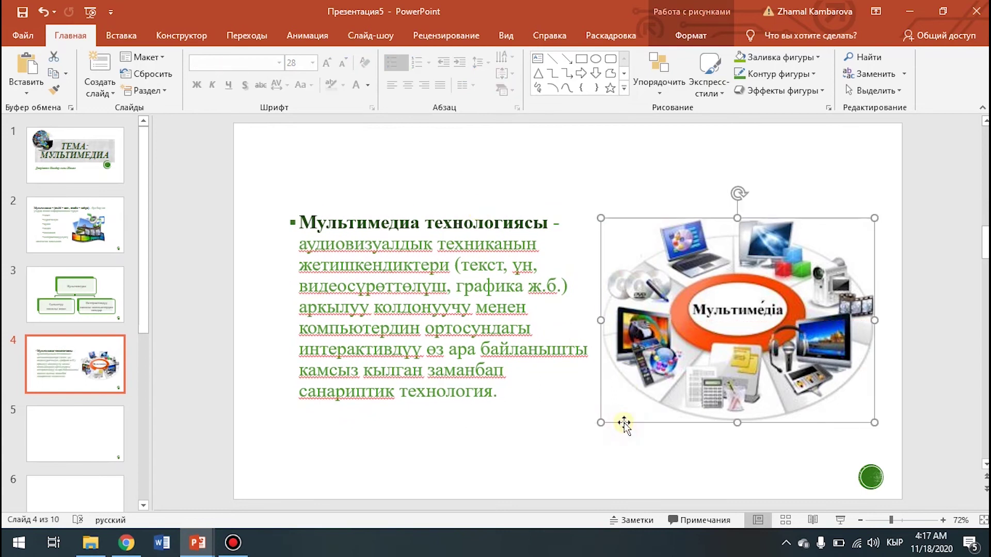
click(530, 437)
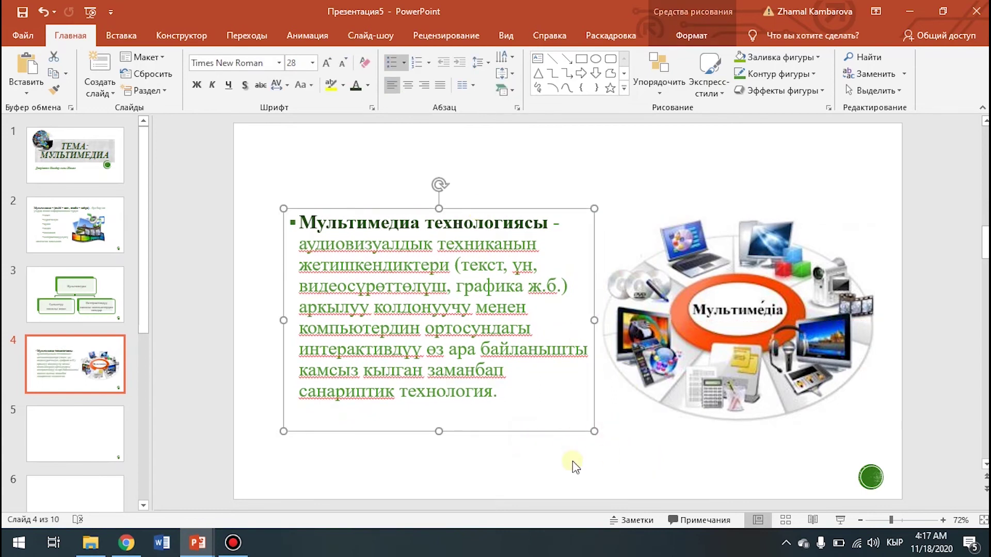
click(66, 452)
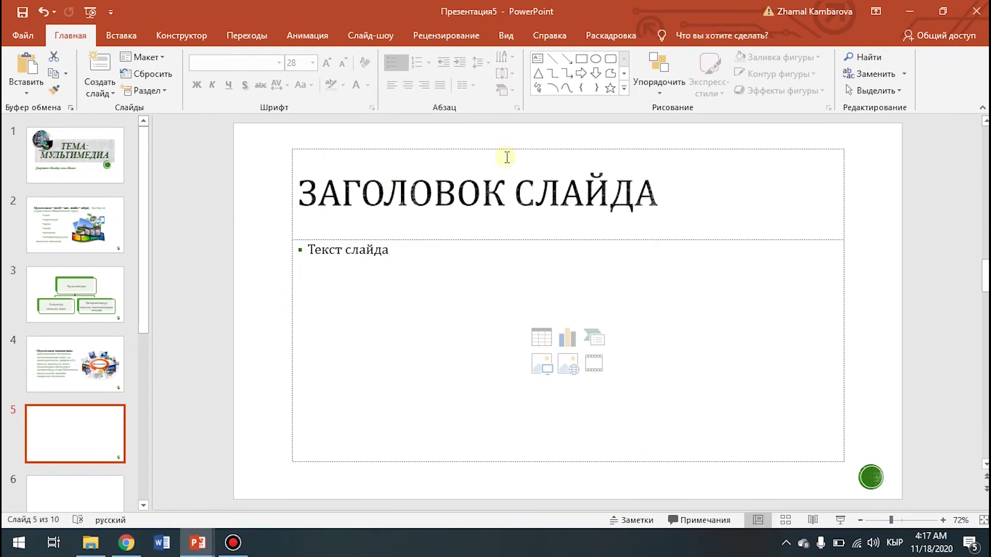
click(498, 149)
Step: Remove slide 5's title and copy the application-areas list from slide 8 of 1 мультимедиа
key(Delete)
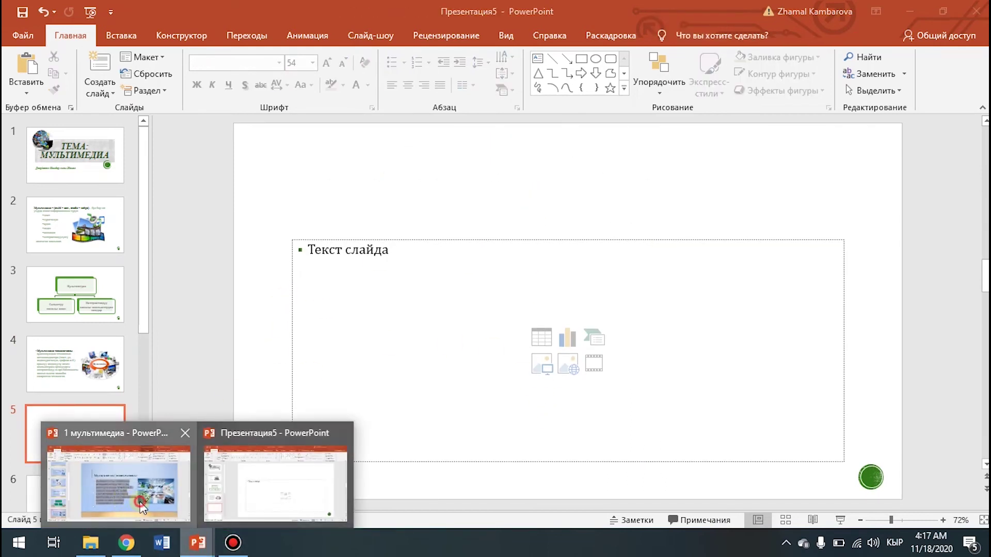
click(107, 459)
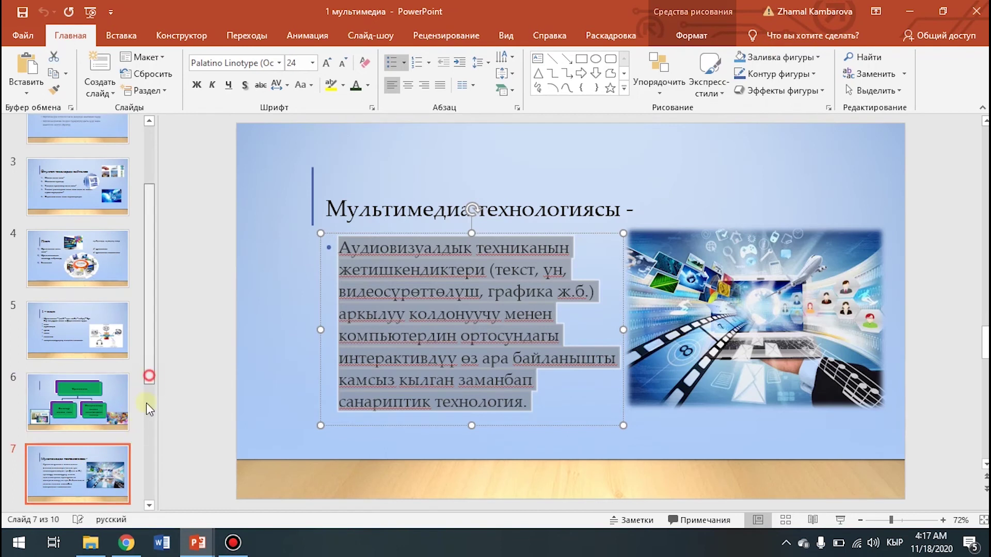
click(147, 407)
click(144, 439)
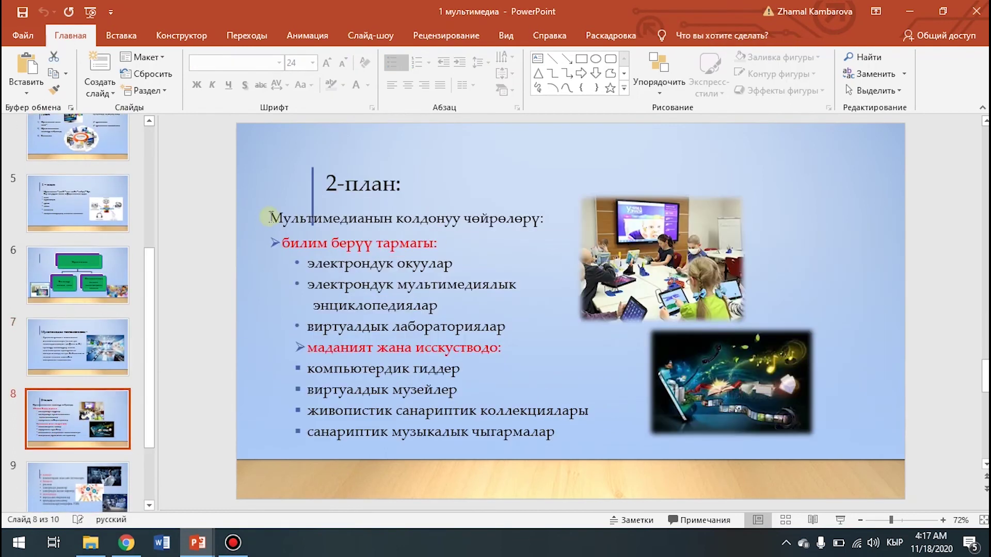
drag(270, 218, 560, 437)
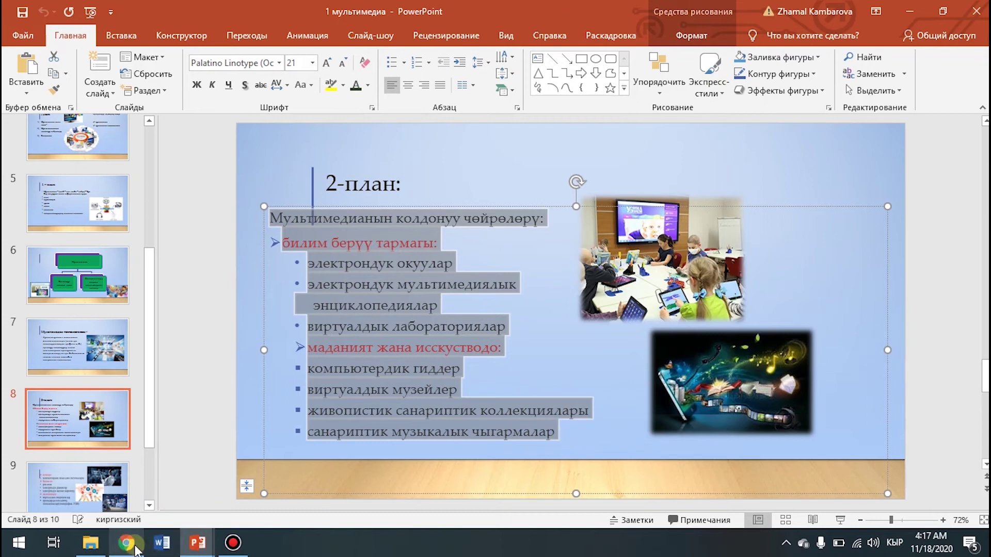
click(268, 513)
click(369, 274)
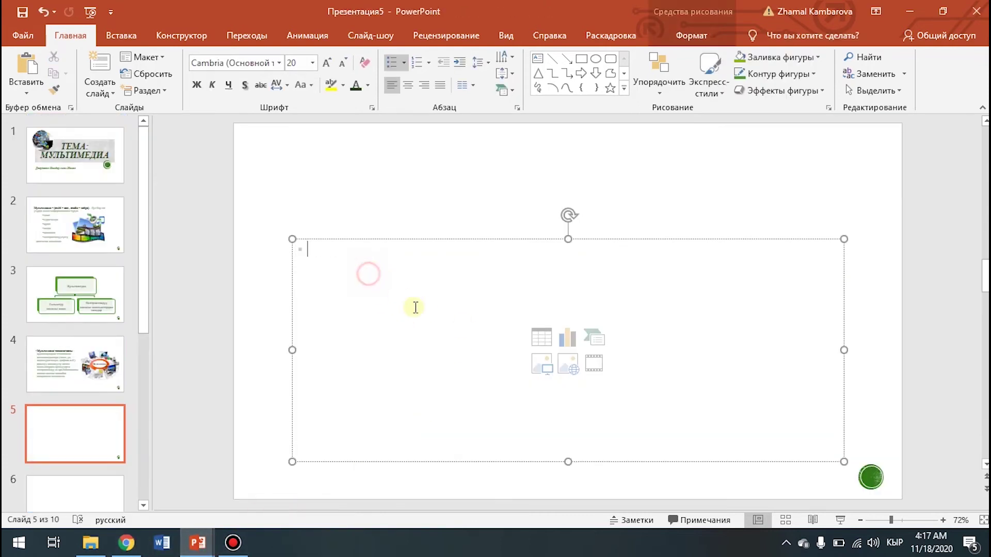
Step: Paste the application-areas list onto slide 5 and enlarge its box up and right
key(ctrl+v)
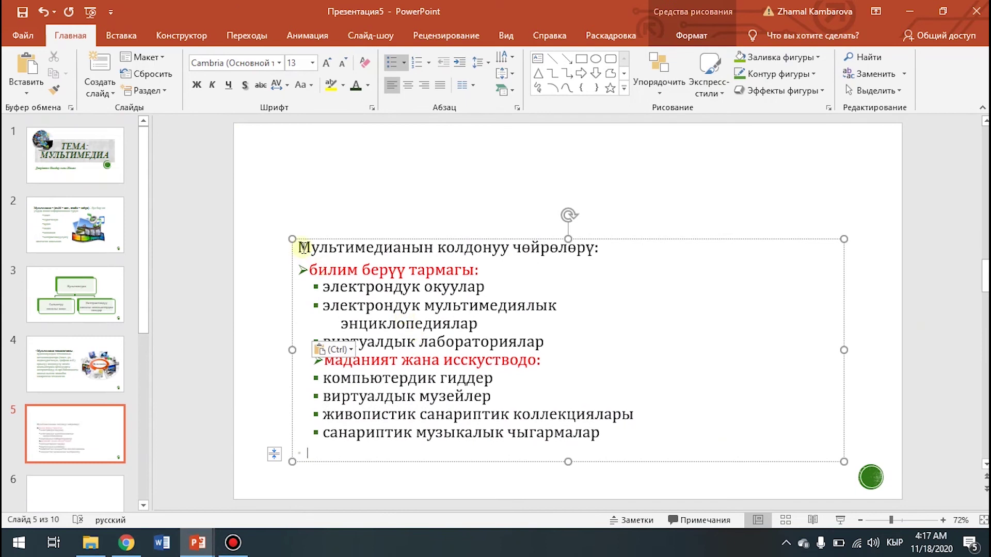
drag(303, 246, 751, 445)
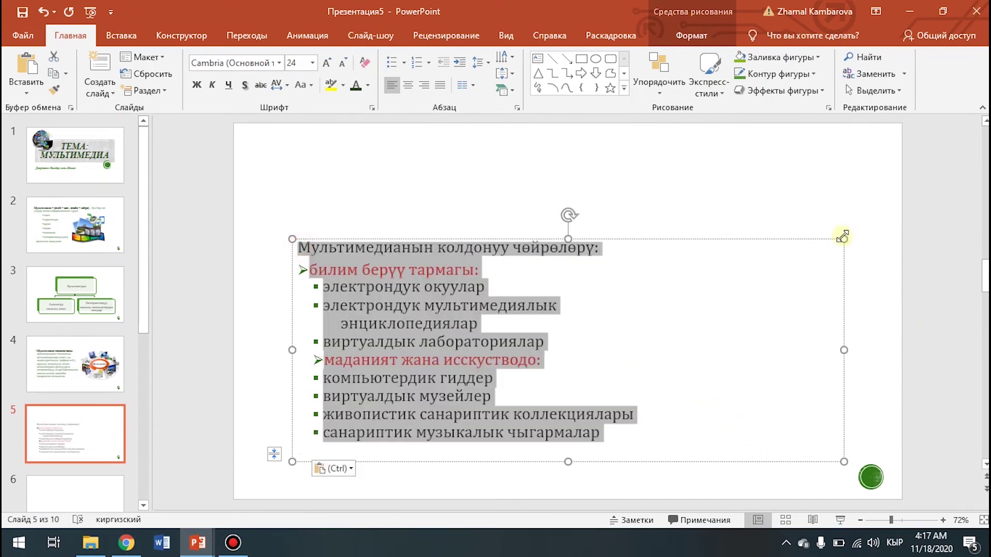
drag(842, 236, 873, 170)
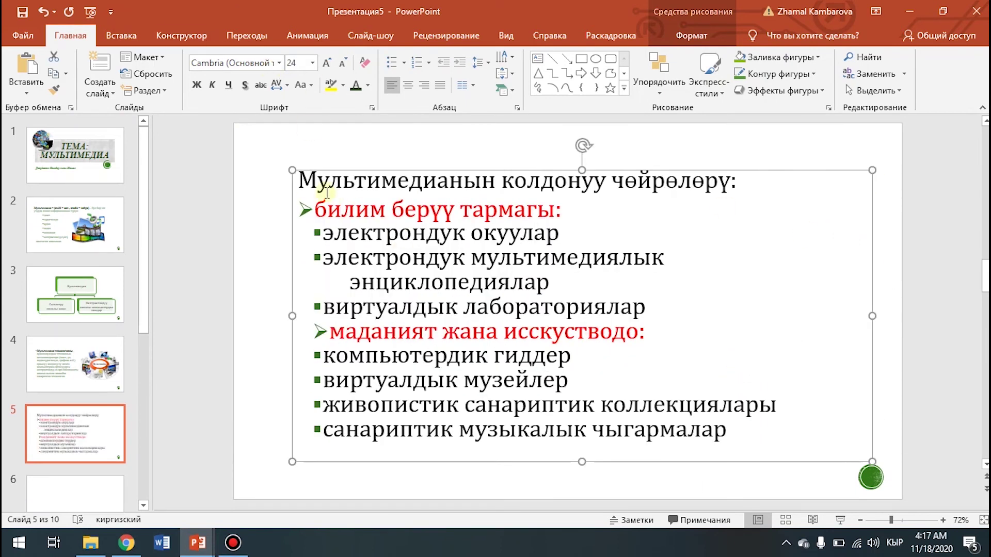
Step: Set the whole list in Times New Roman at 28 pt
drag(304, 179, 800, 438)
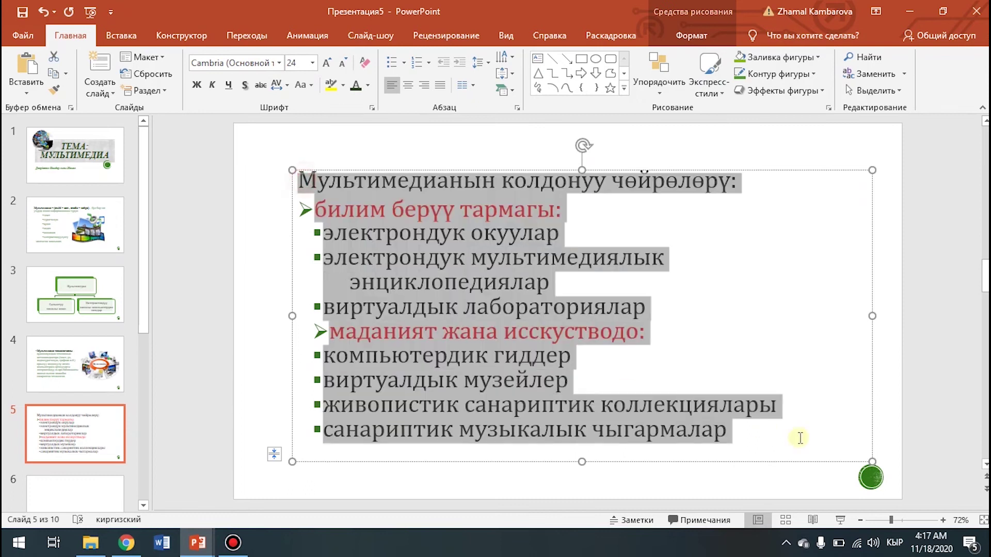
click(279, 63)
click(268, 147)
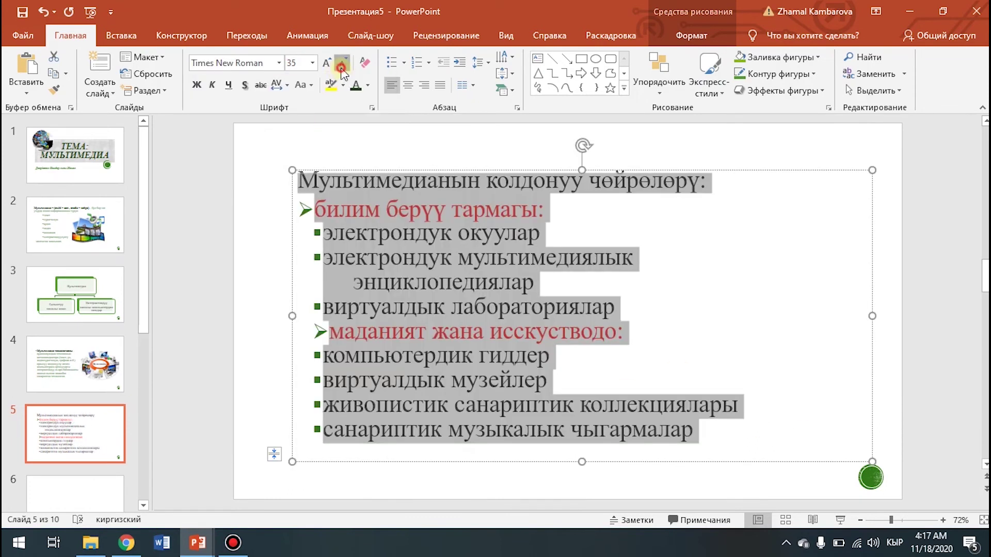
click(342, 65)
click(342, 64)
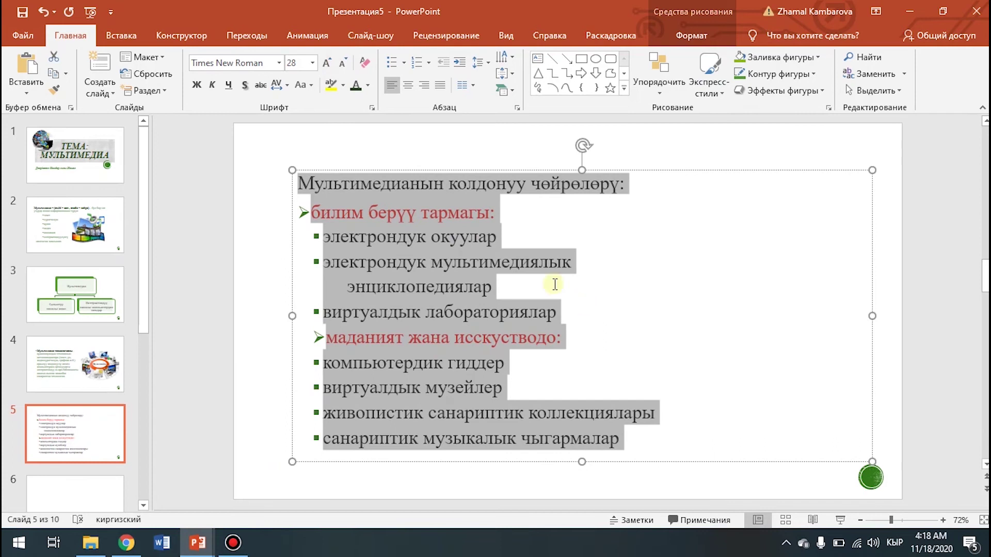
click(576, 250)
drag(300, 183, 751, 177)
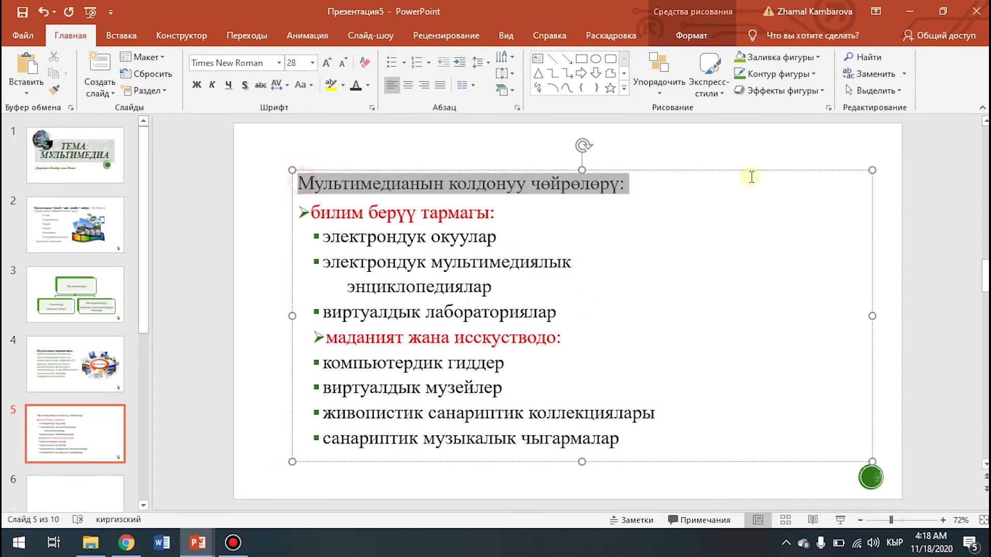
Step: Make the heading Мультимедианын колдонуу чөйрөлөрү bold and dark green
click(367, 87)
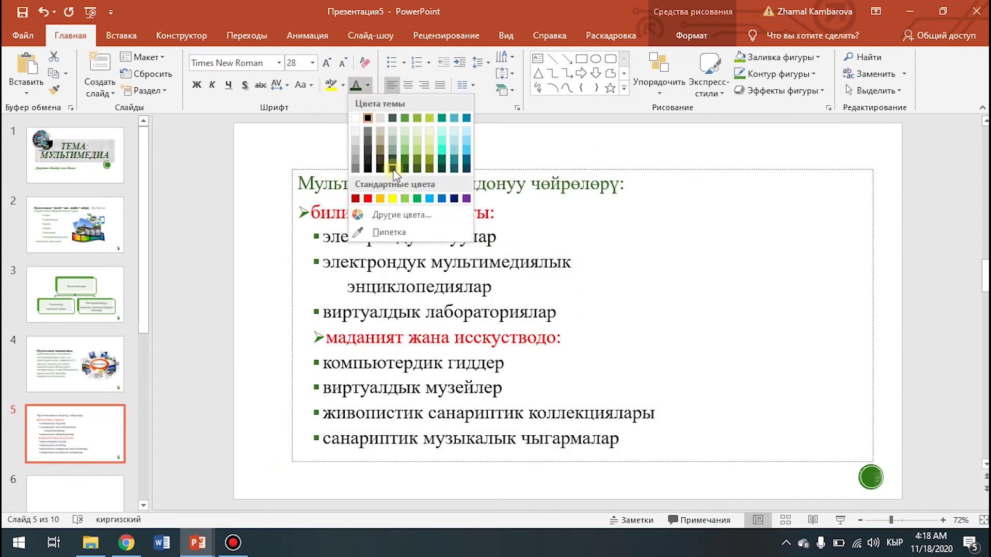
click(405, 168)
click(195, 84)
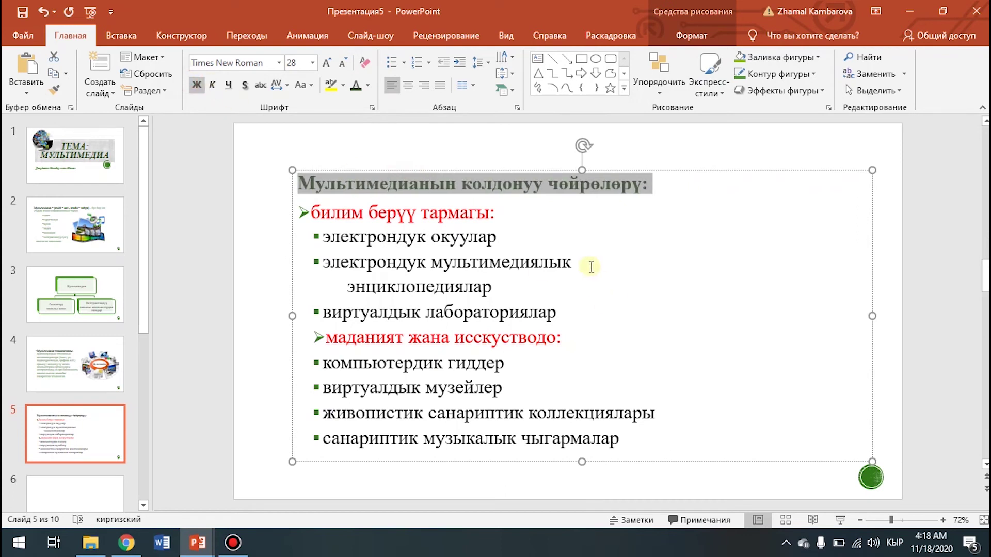
Step: Indent the three education bullet lines one level and colour them green
drag(327, 236, 581, 307)
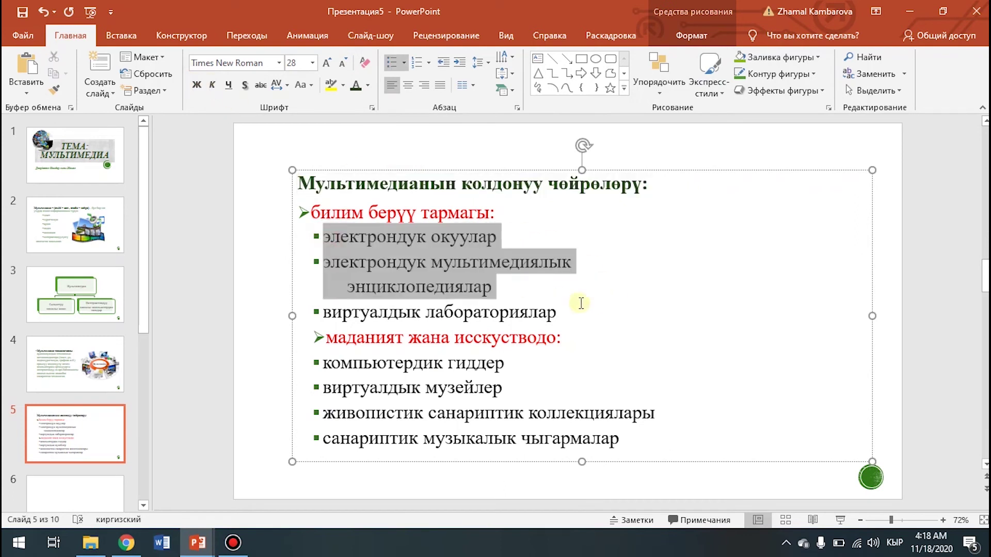
click(465, 62)
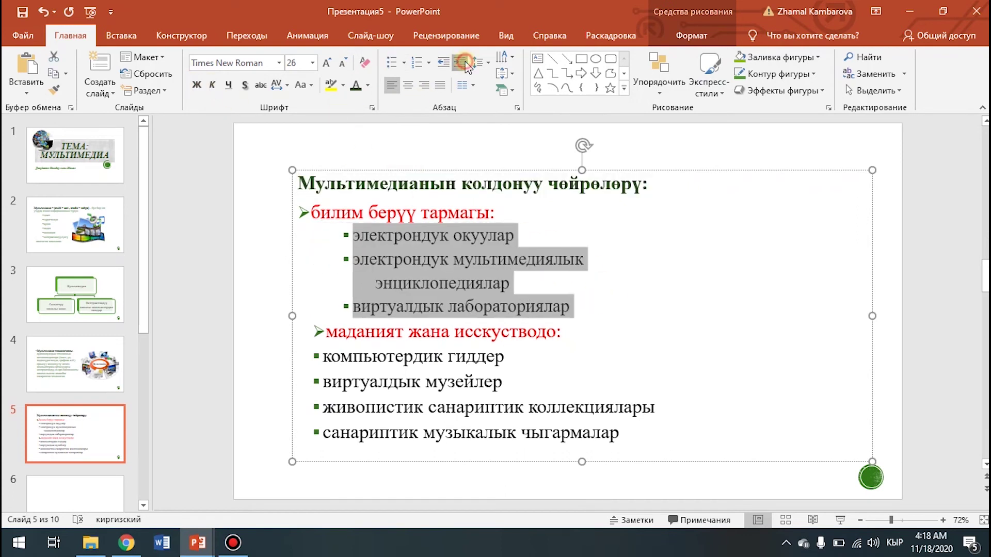
click(370, 88)
click(477, 165)
click(609, 331)
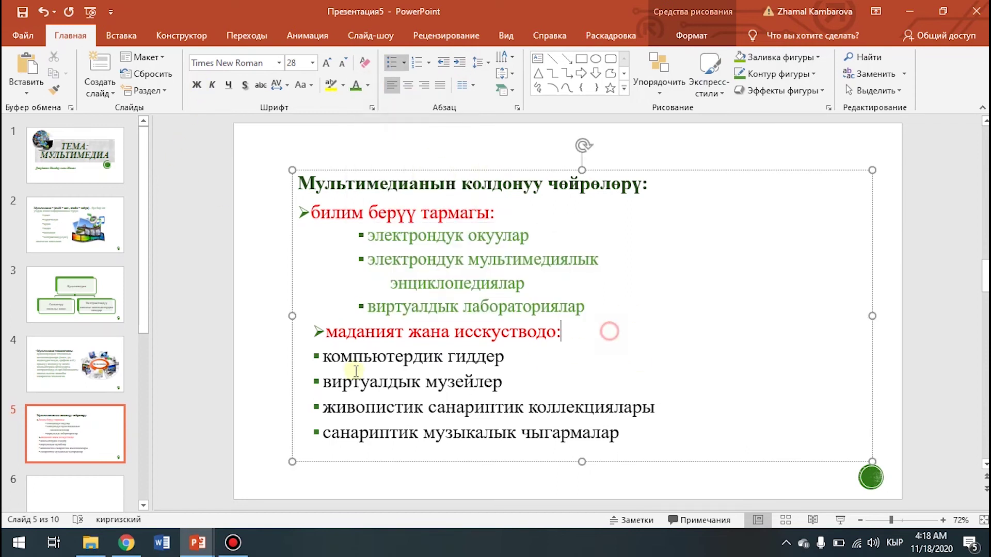
Step: Indent the four lines under маданият жана исскуствводо two levels and make them green
shift+click(735, 434)
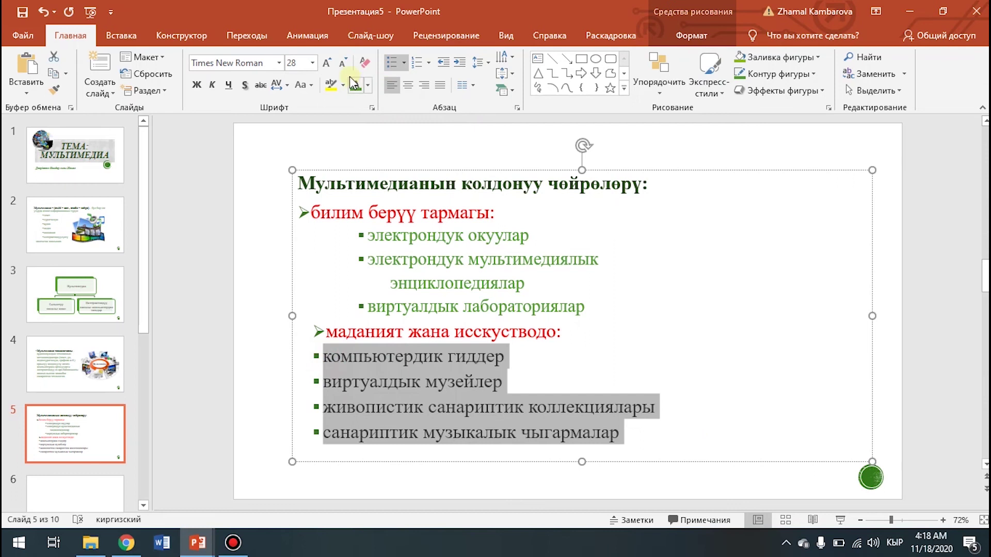
click(459, 62)
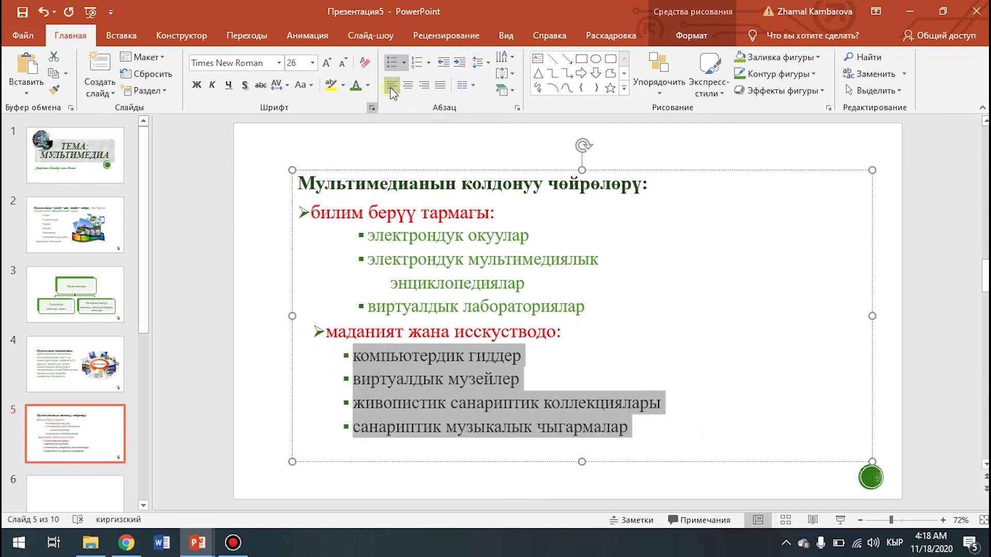
click(459, 62)
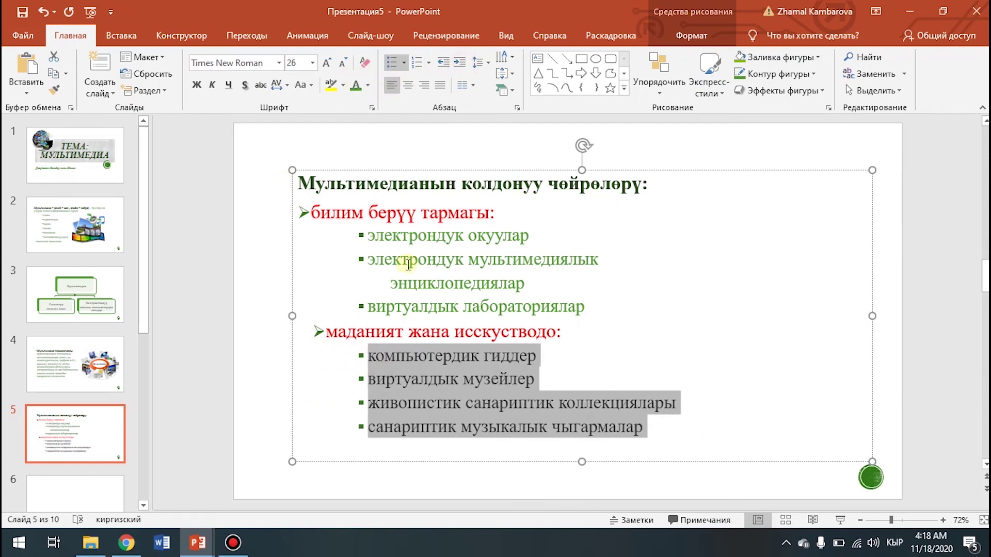
click(357, 89)
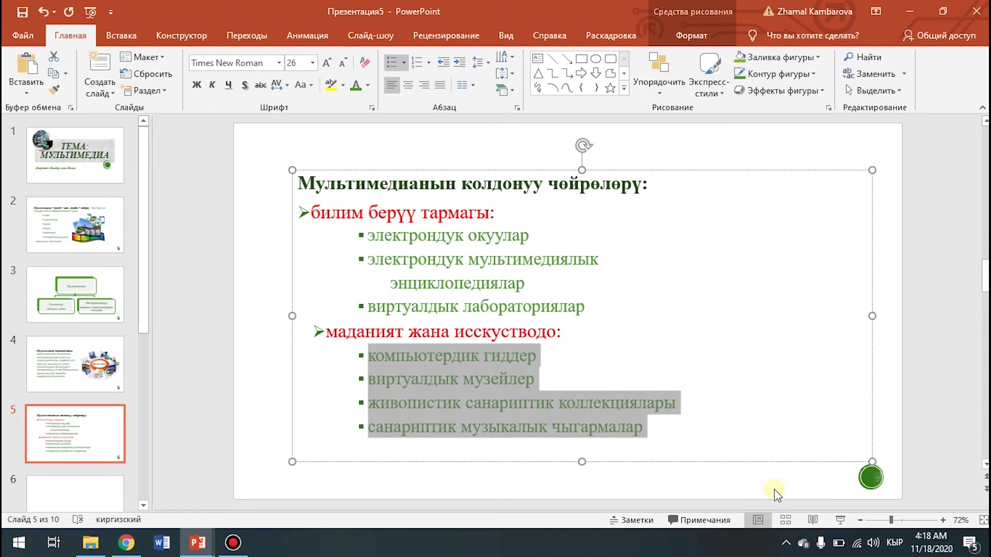
click(759, 490)
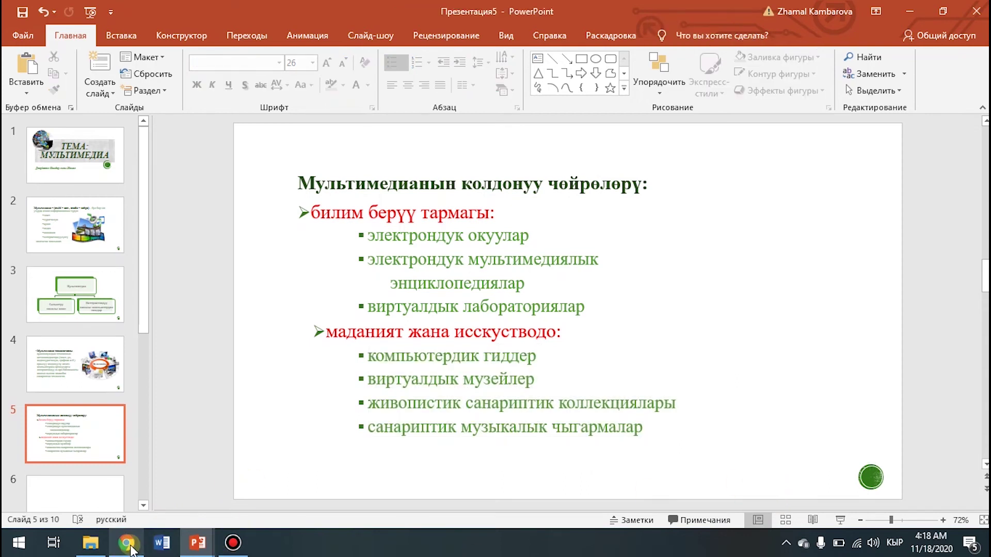
click(127, 542)
Step: Browse the image results, briefly previewing the Мультимедіа diagram
scroll(608, 423, down, 5)
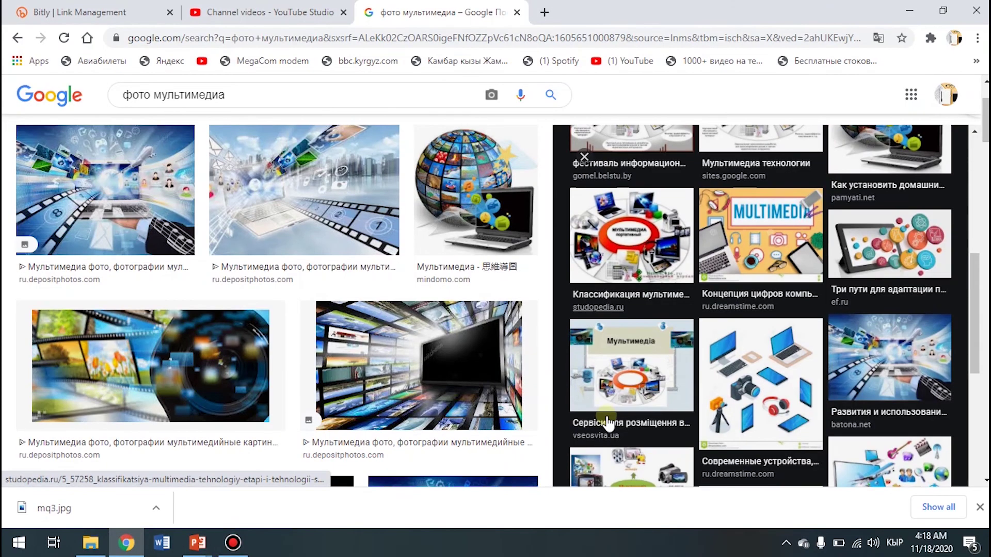
click(649, 384)
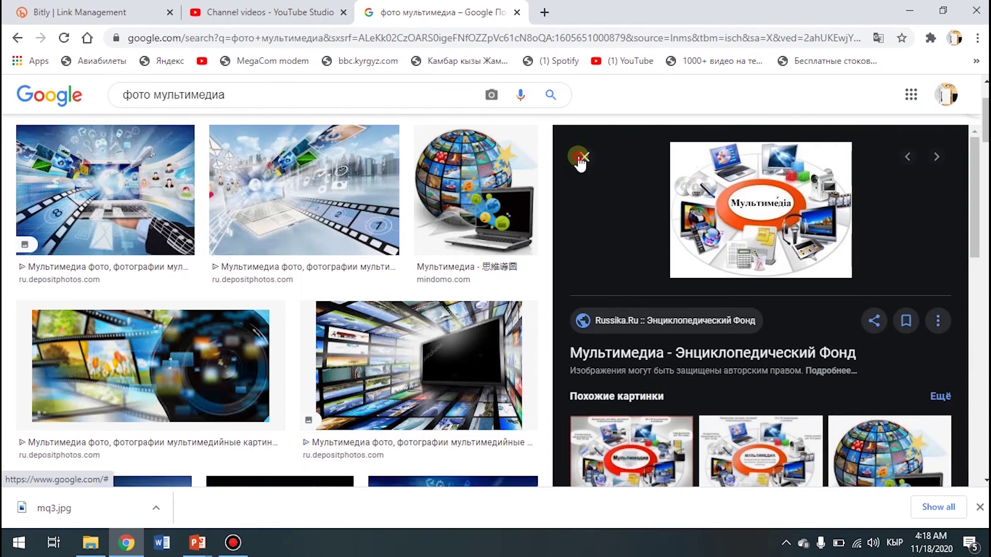
click(584, 157)
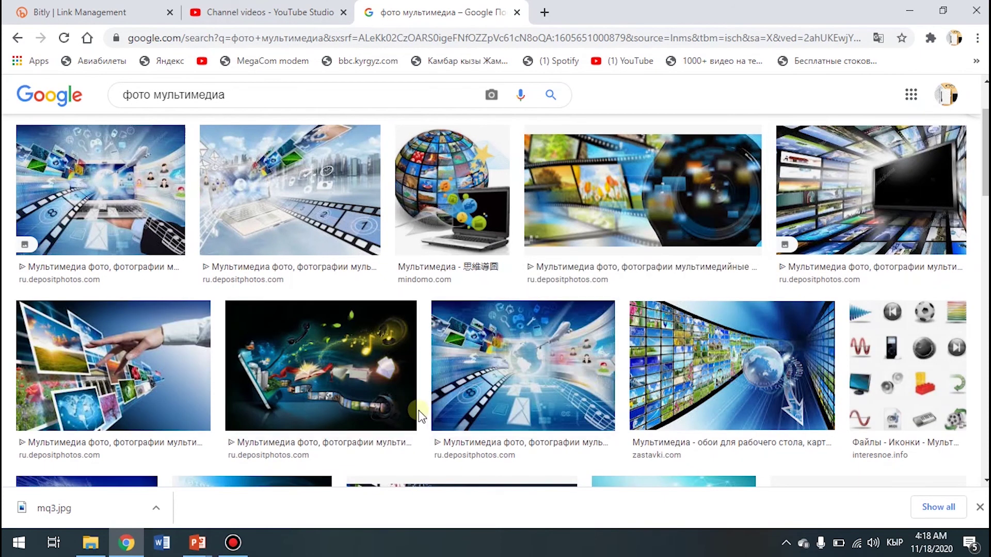
scroll(420, 409, up, 2)
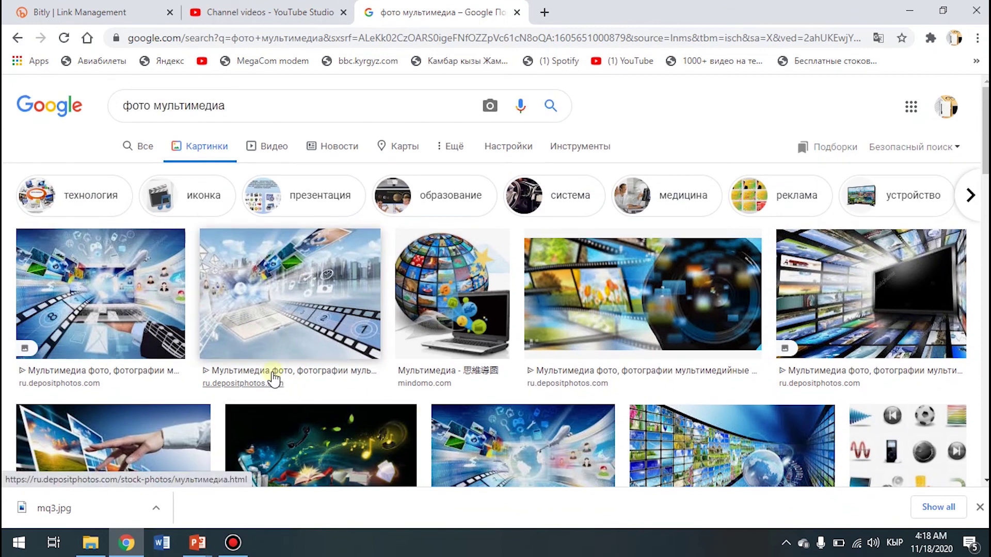
scroll(320, 402, down, 8)
scroll(366, 415, down, 2)
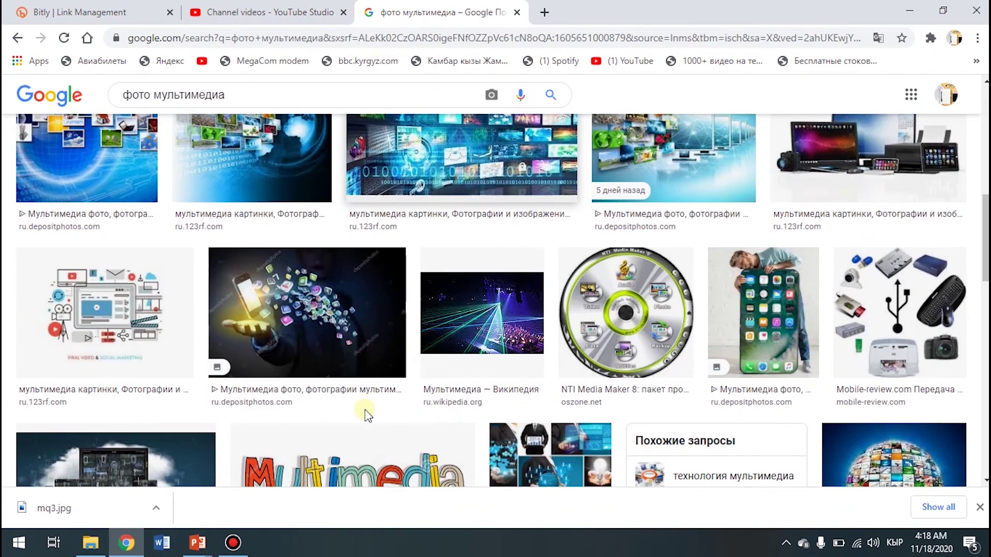
scroll(344, 403, down, 4)
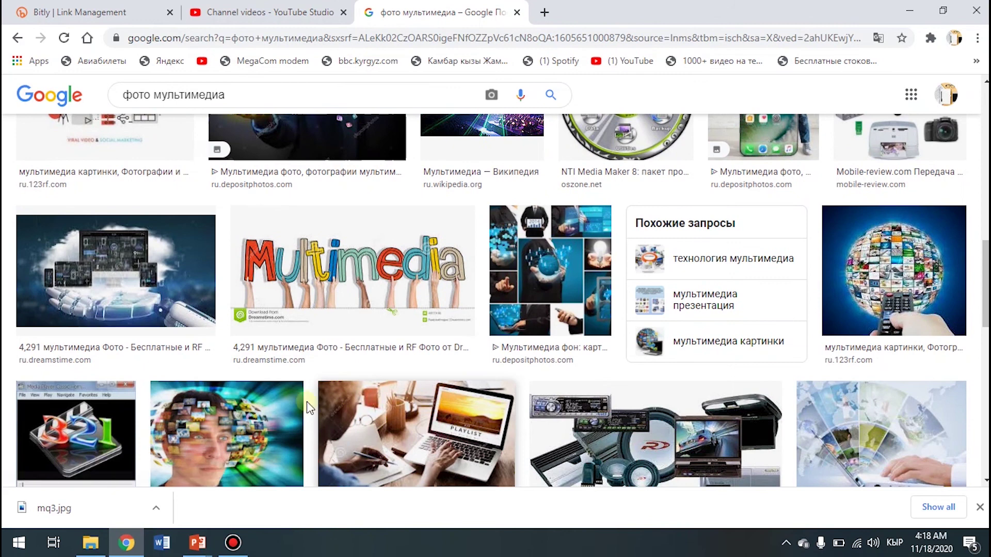
scroll(232, 369, down, 4)
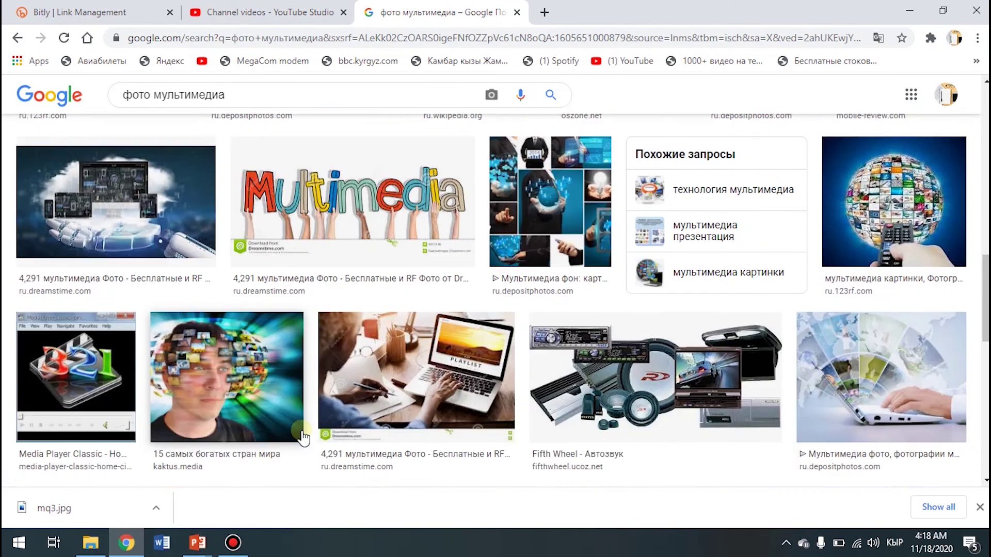
scroll(465, 376, up, 3)
scroll(603, 382, up, 5)
scroll(671, 384, down, 5)
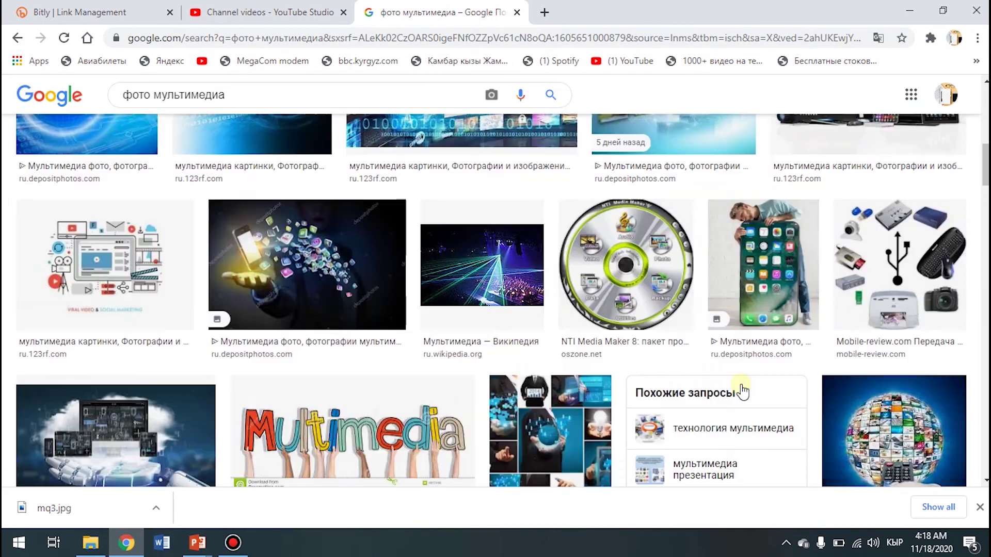
Step: Preview and copy the 123RF globe-of-screens photo with a hand holding a remote
click(893, 346)
click(657, 284)
scroll(678, 330, down, 5)
scroll(678, 330, up, 5)
right_click(724, 200)
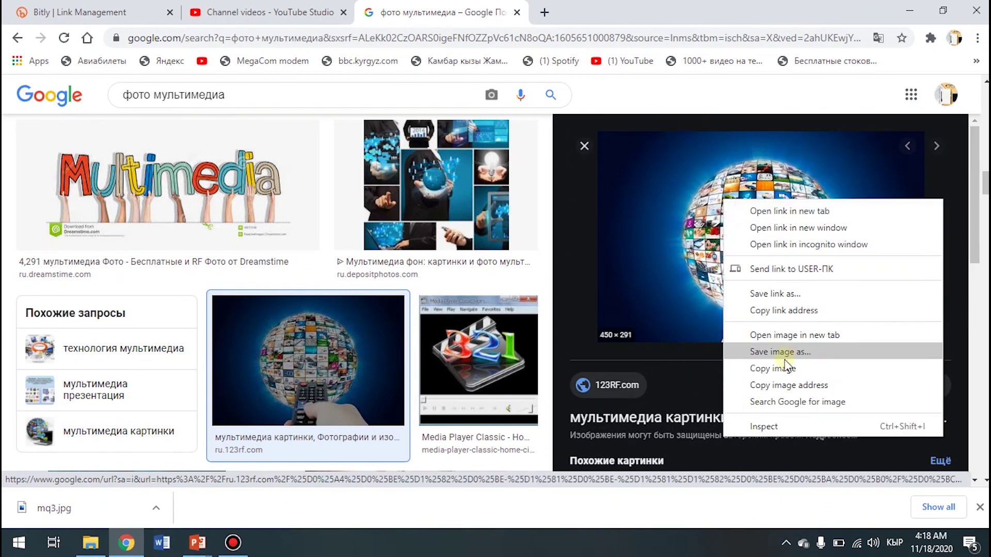
click(775, 369)
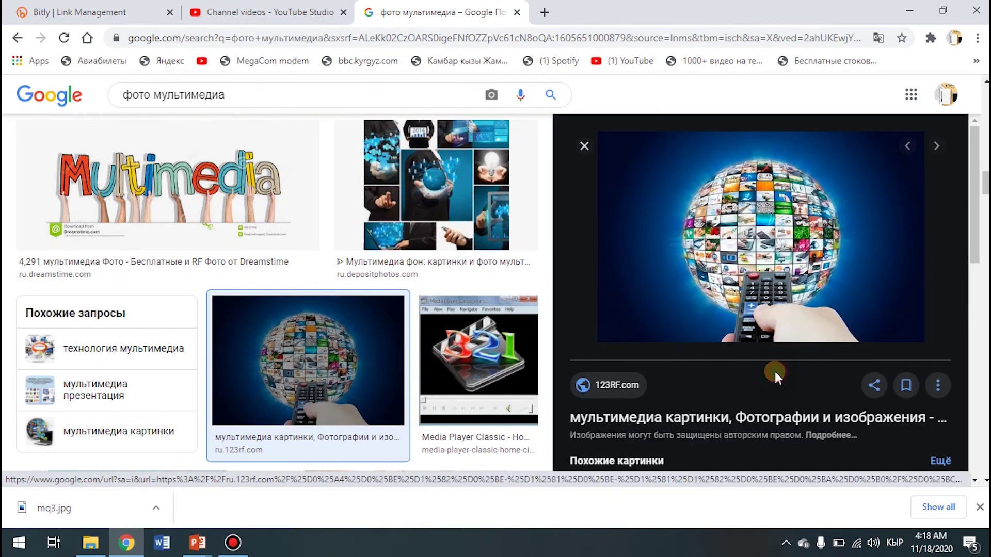
click(197, 544)
Step: Paste the globe-with-remote photo onto slide 5
click(242, 511)
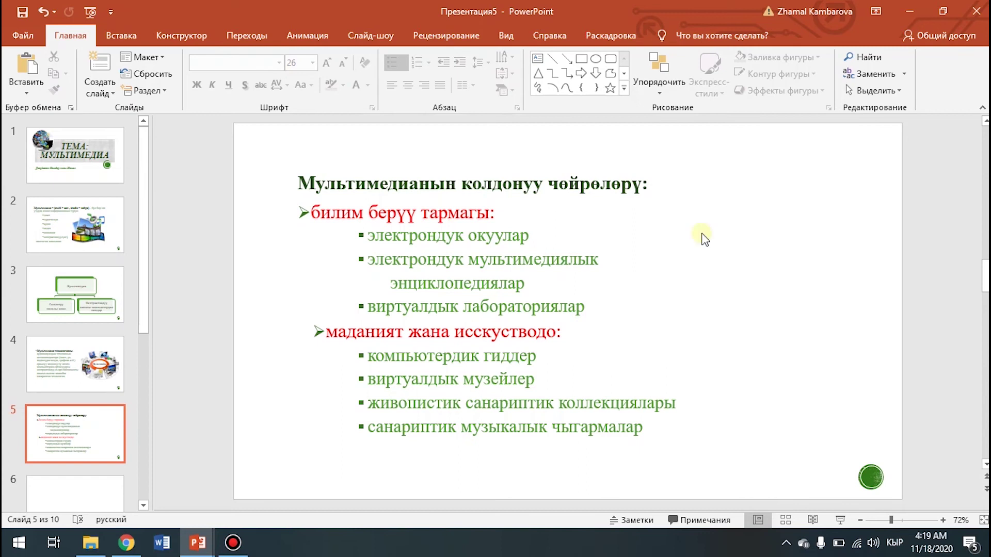
right_click(687, 243)
click(762, 306)
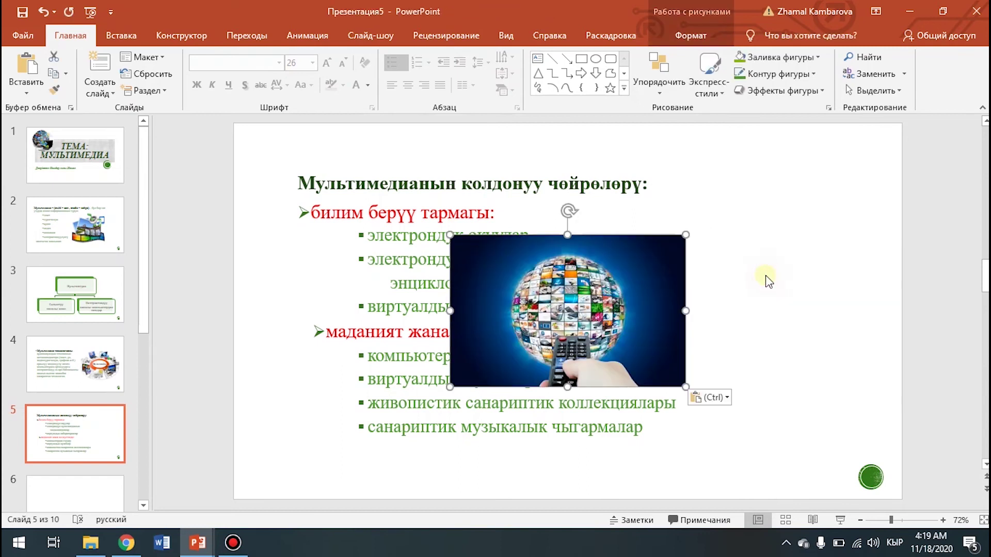
Step: Crop a strip off the globe photo's right edge
click(691, 35)
click(876, 88)
click(892, 112)
drag(684, 310, 645, 310)
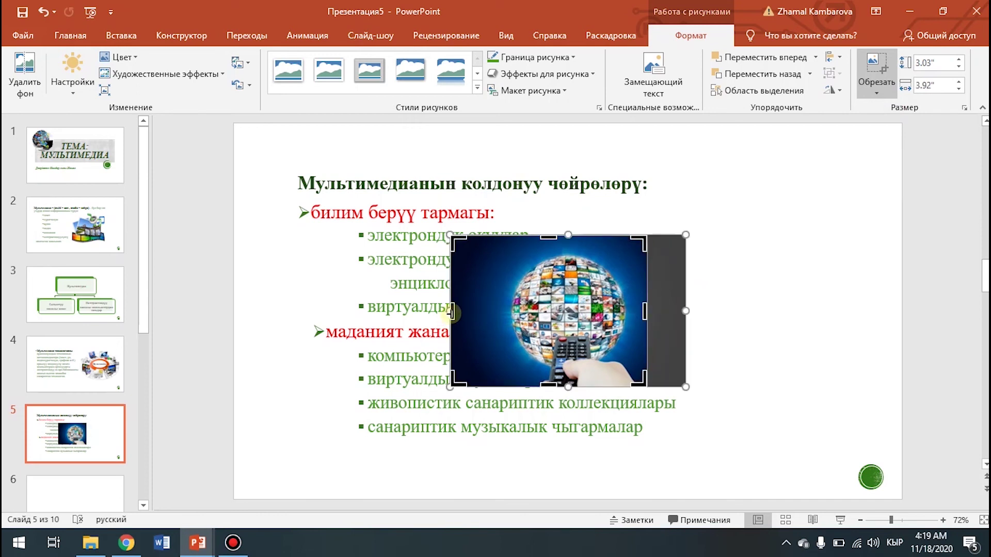
click(807, 454)
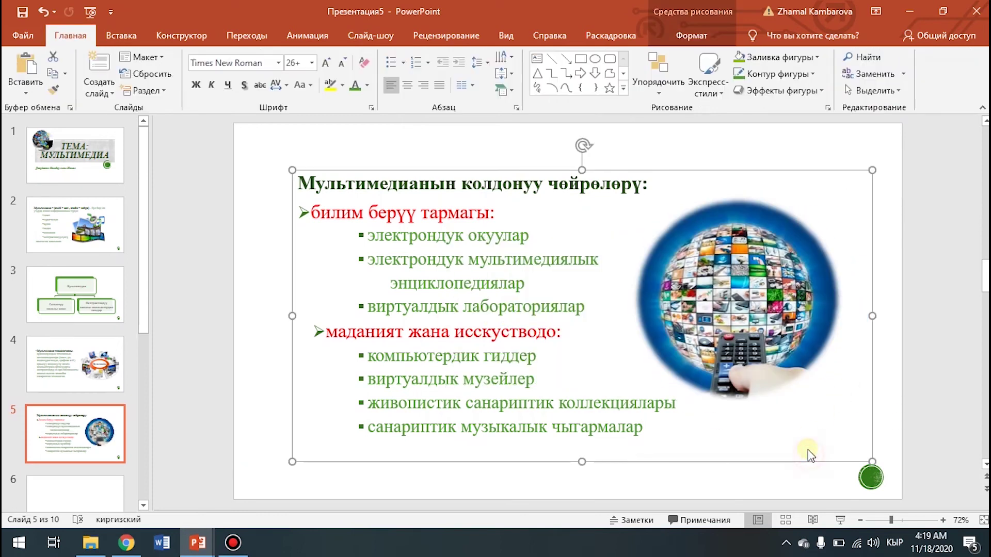
click(91, 495)
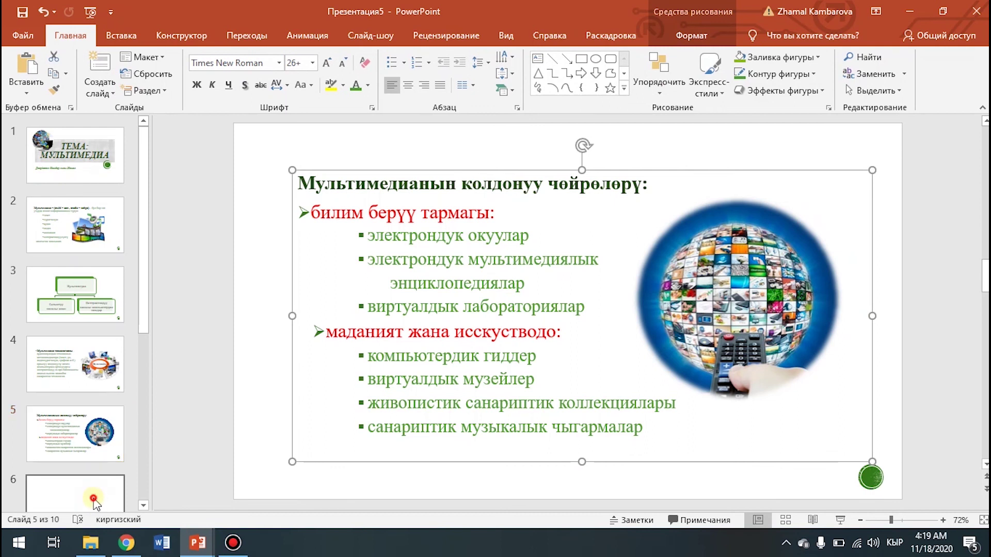
Step: Copy the илимде, бизнесте and медицинада list from 1 мультимедиа
click(197, 542)
click(159, 522)
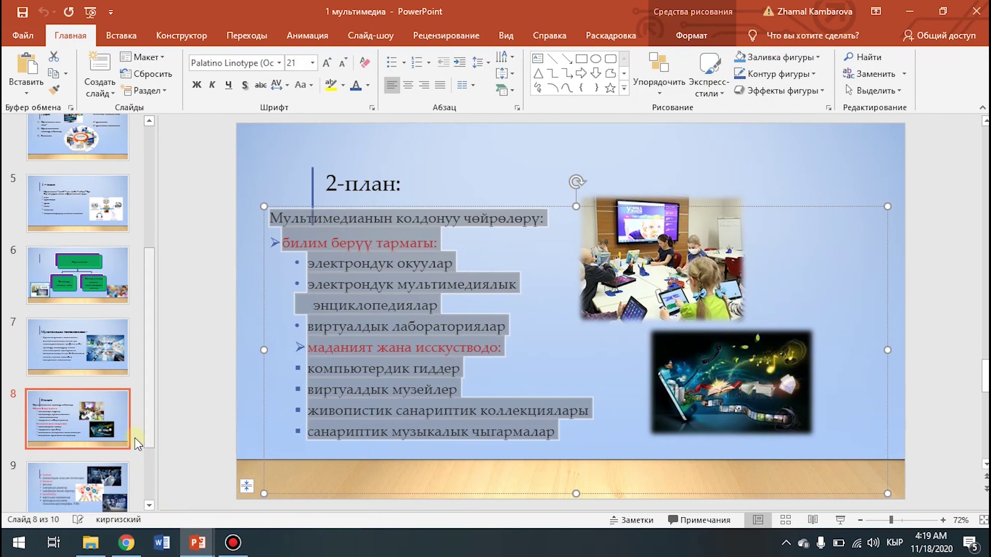
scroll(150, 454, down, 2)
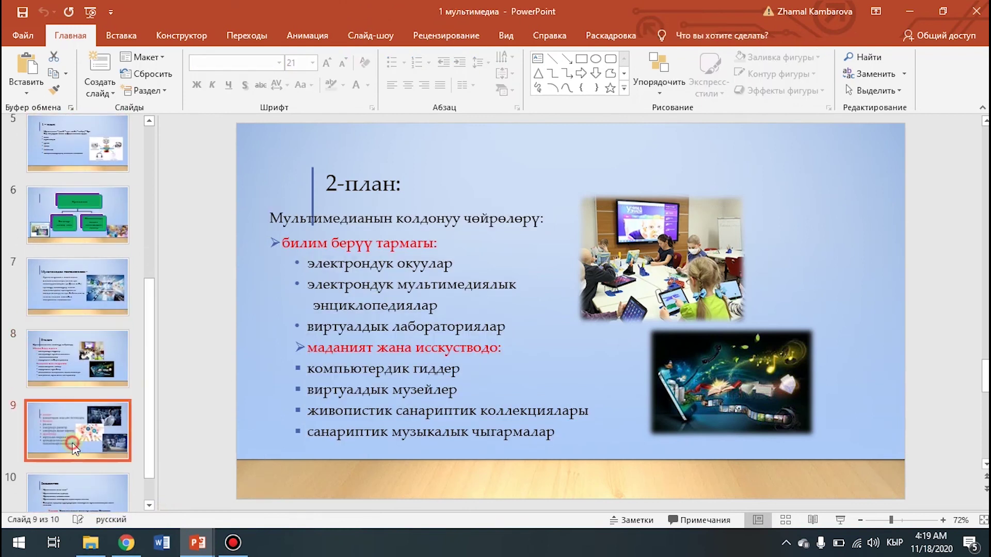
key(alt+Tab)
Step: Replace slide 6's empty title and text placeholders with the pasted list picture
click(442, 150)
key(Delete)
key(ctrl+v)
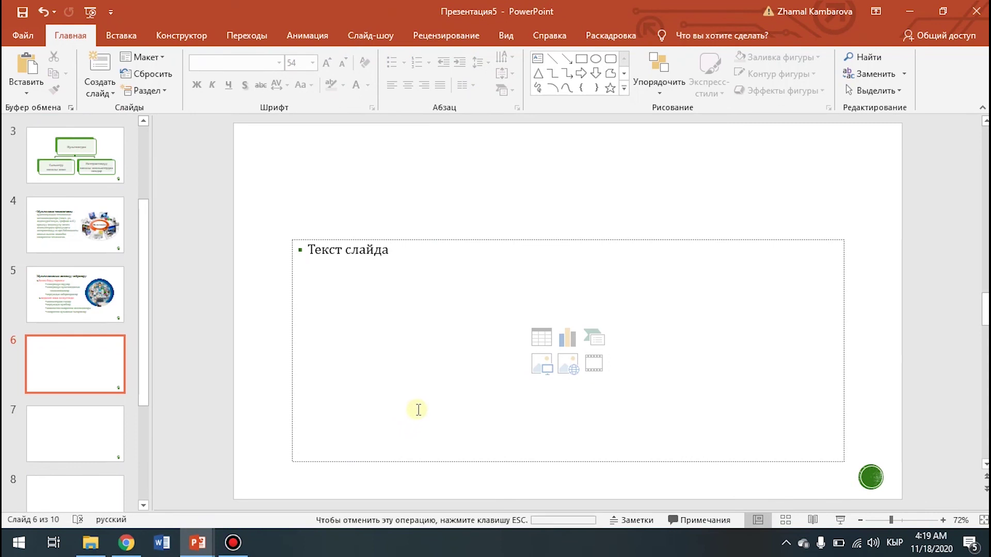
click(730, 239)
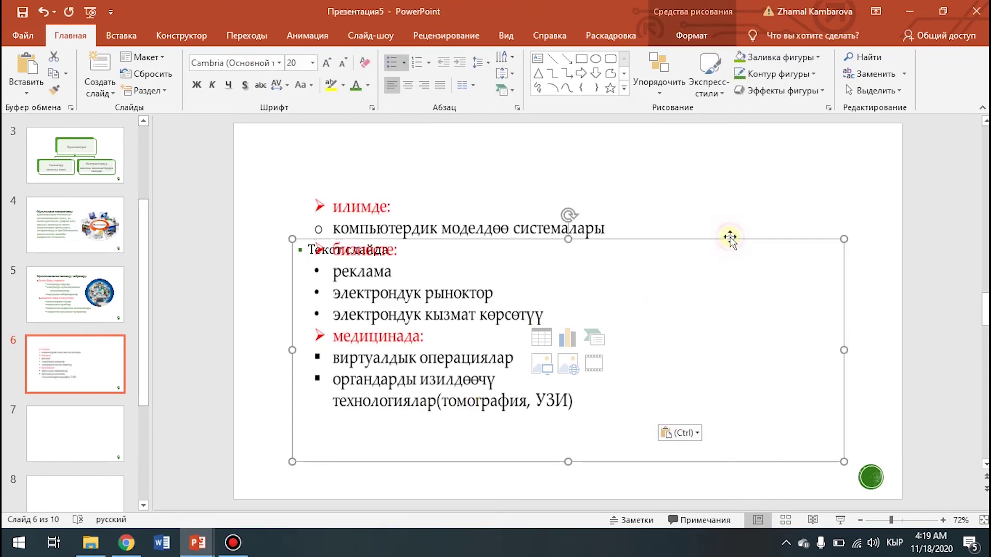
key(Delete)
Step: Enlarge the list picture and nudge it up and left
click(518, 315)
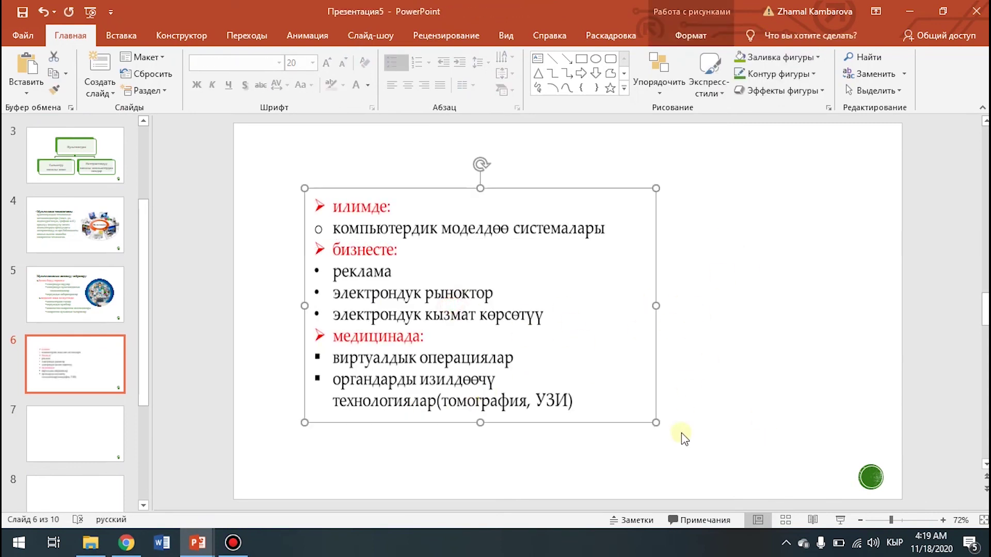
drag(654, 426, 721, 470)
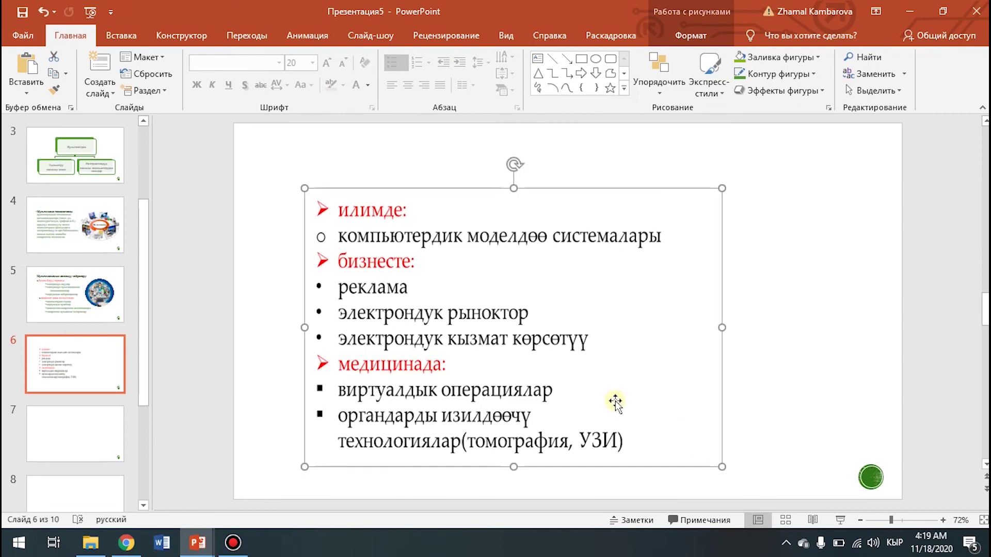
drag(565, 188, 547, 177)
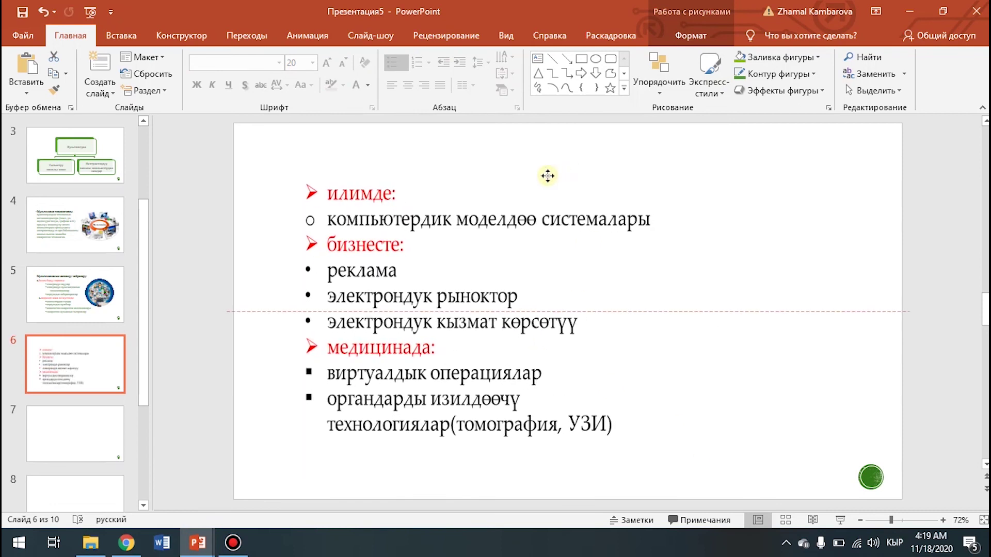
click(751, 330)
click(127, 542)
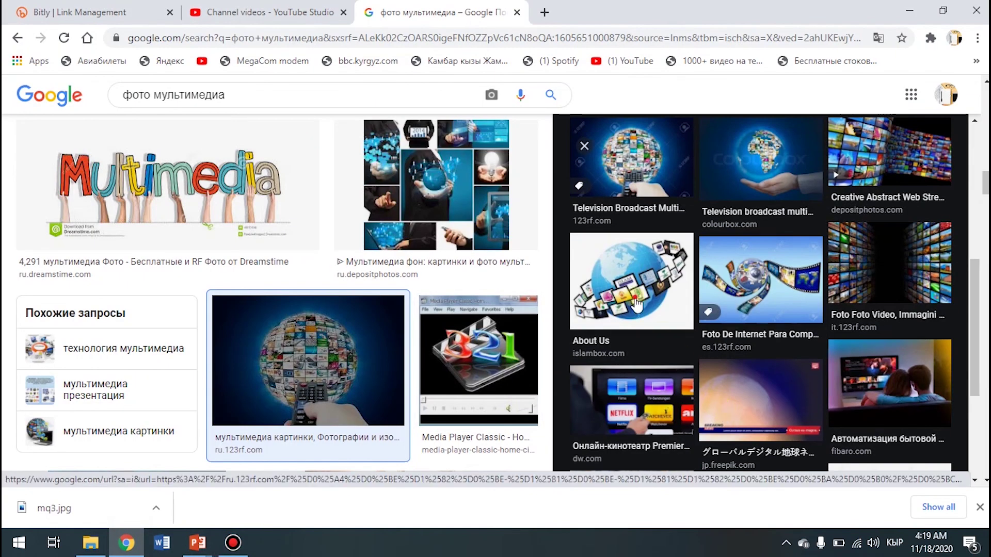
Step: Preview and copy the IslamBox globe wrapped in a ribbon of small pictures
click(634, 297)
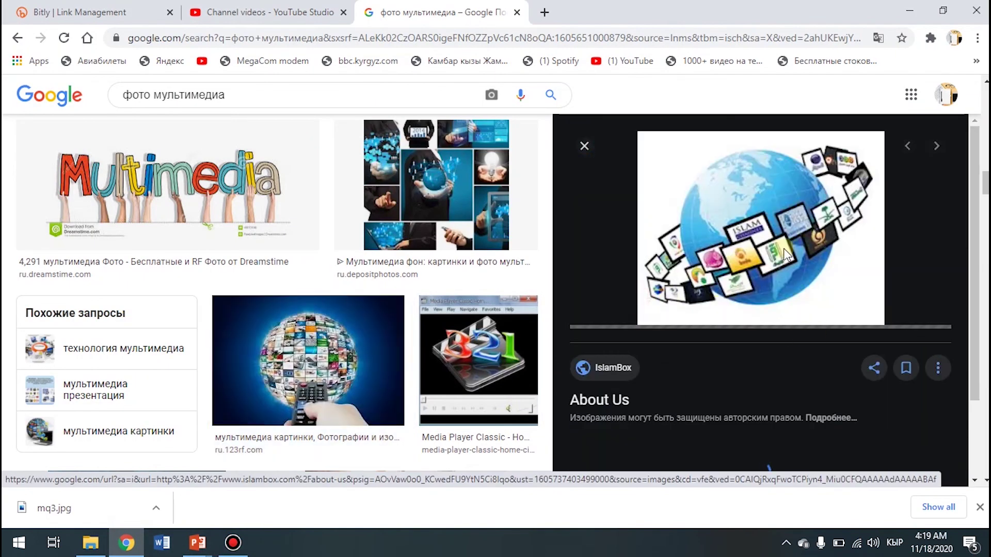
right_click(744, 199)
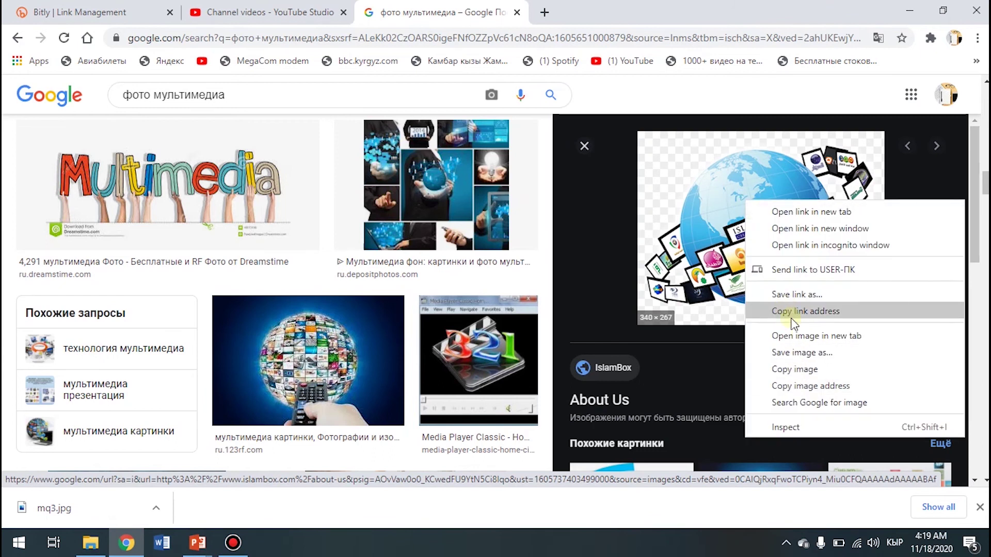
click(808, 369)
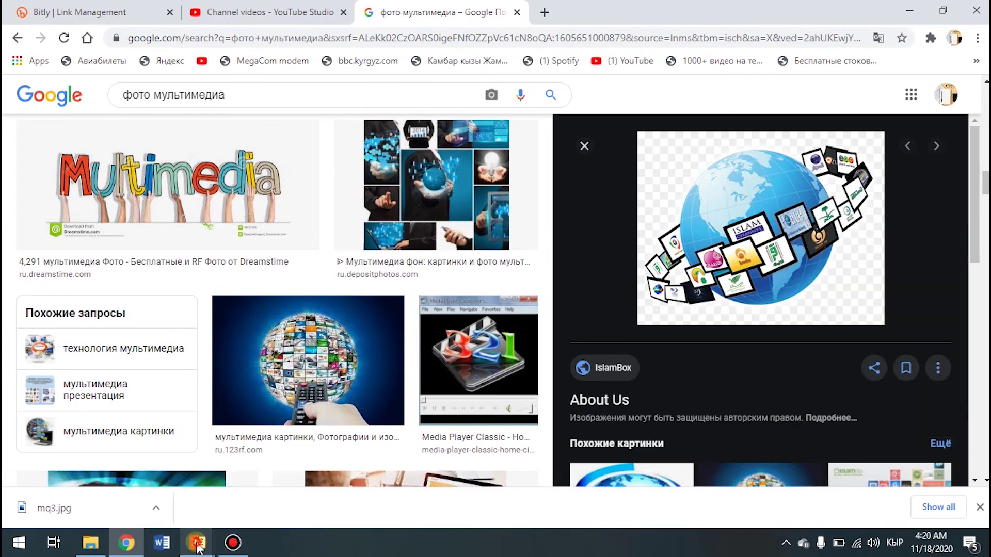
click(279, 495)
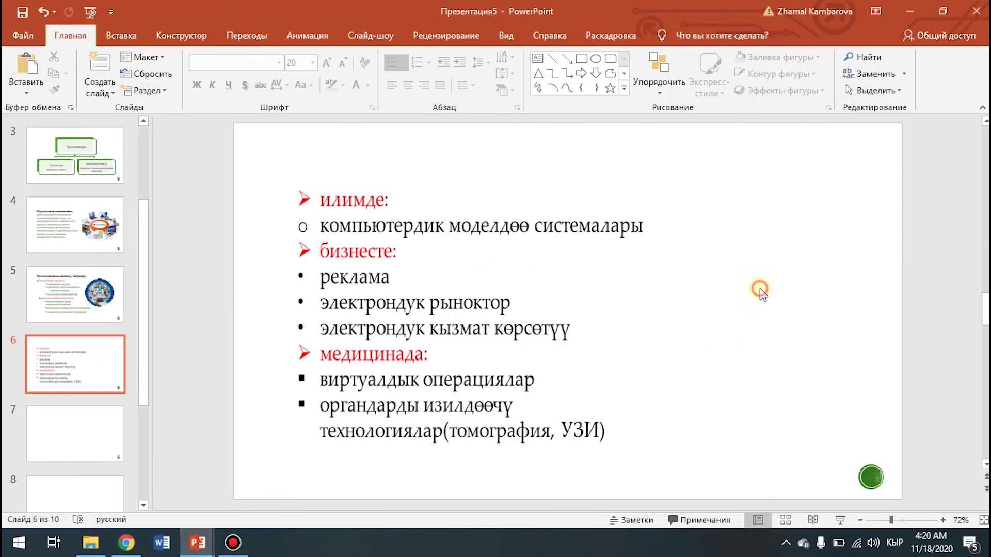
Step: Paste the globe picture onto slide 6, enlarge it, and place it right of the application list
key(ctrl+v)
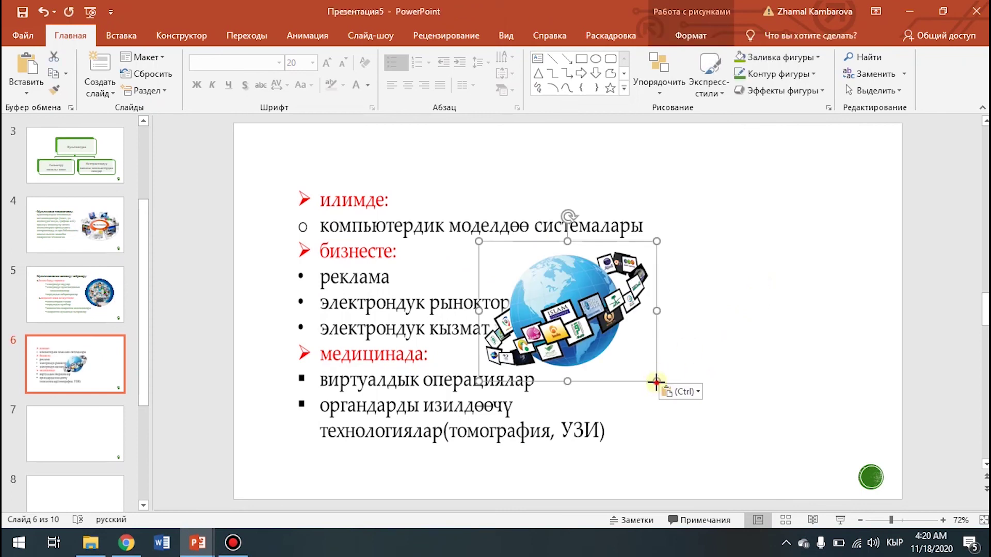
drag(649, 382, 730, 453)
mouse_move(617, 385)
mouse_down()
mouse_move(721, 364)
mouse_move(714, 357)
mouse_up()
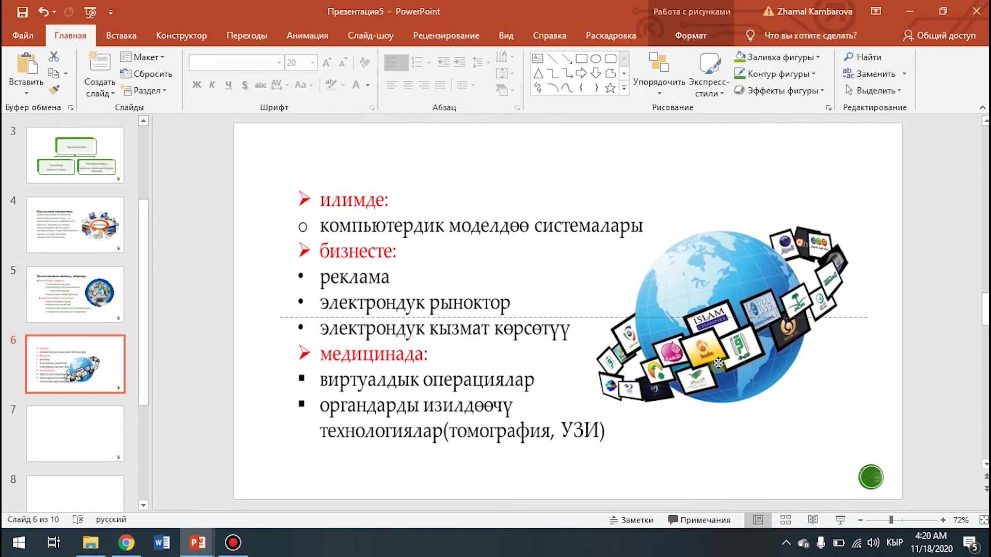
click(756, 458)
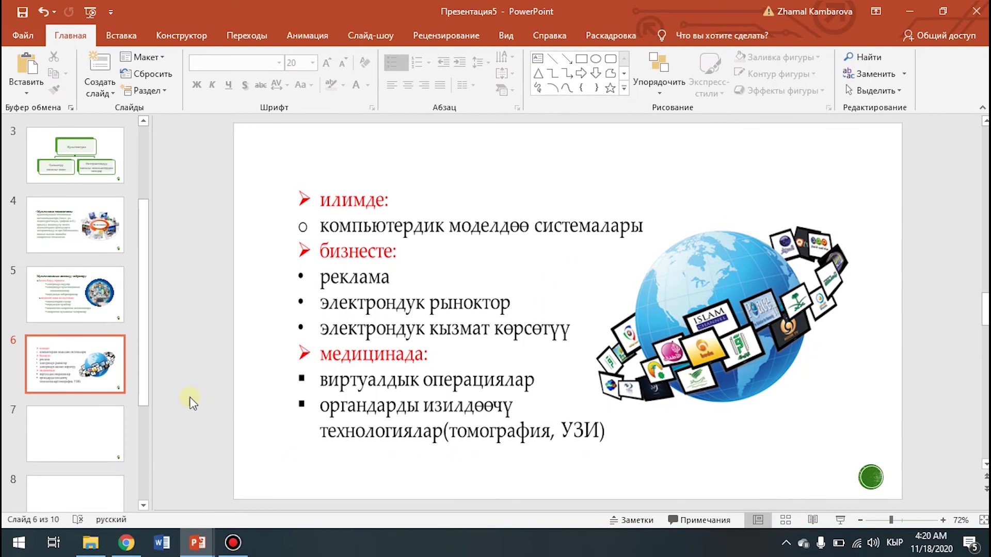
scroll(137, 377, up, 3)
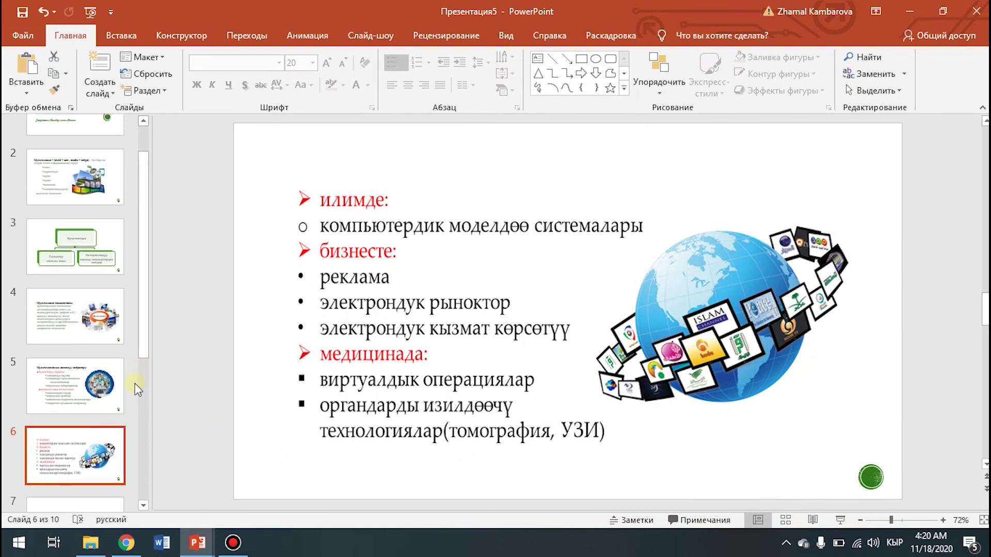
scroll(135, 383, up, 2)
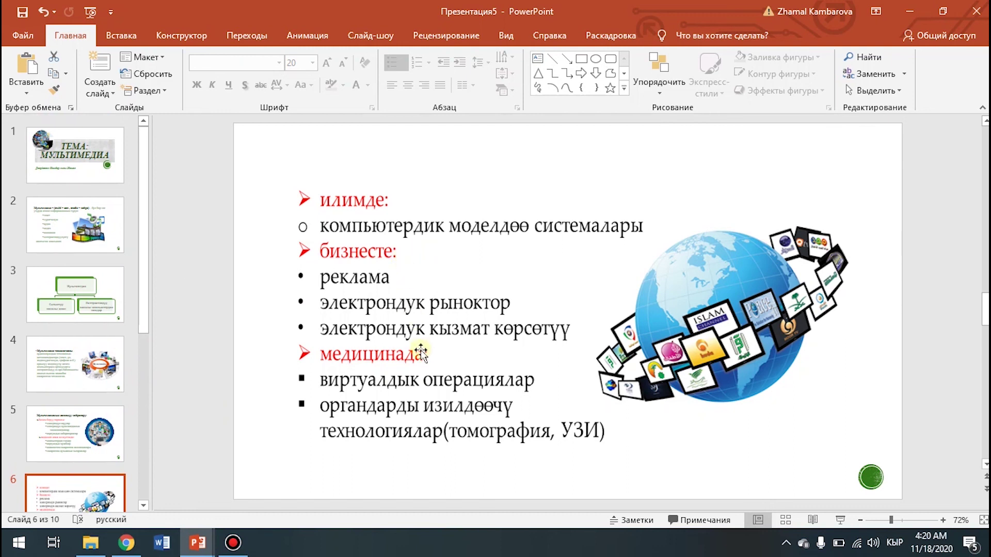
Step: Move back through slides 4 and 3 to slide 2 and check its film-reel picture
click(60, 372)
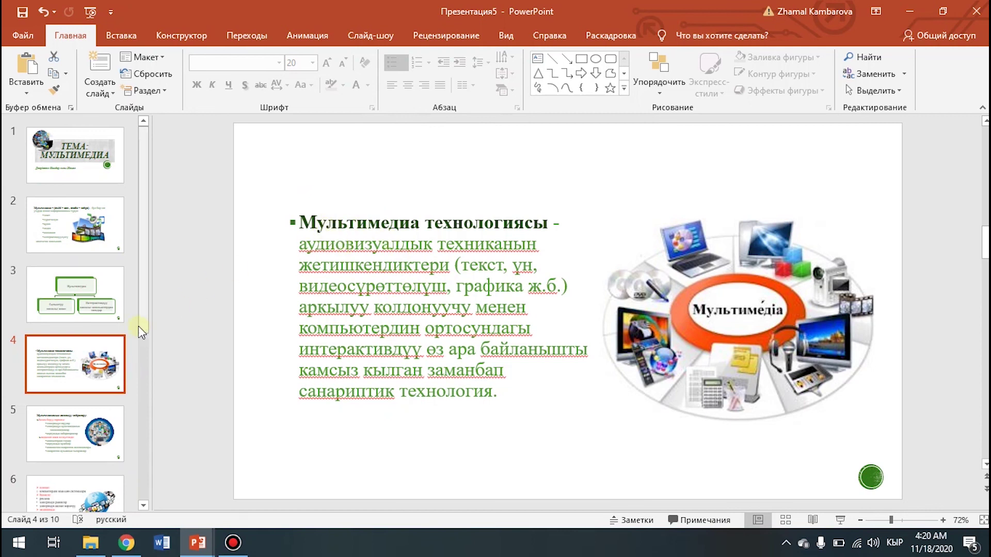
click(94, 294)
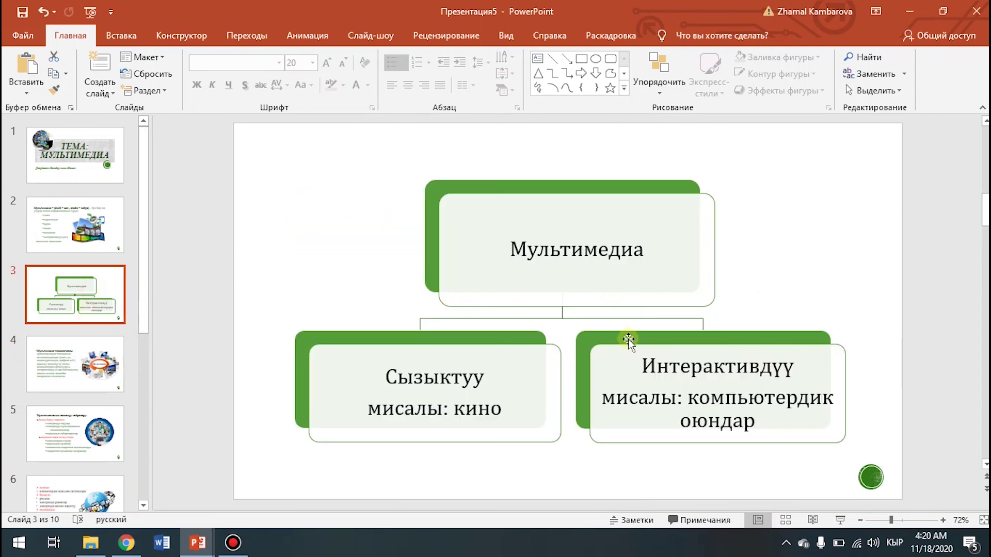
click(114, 235)
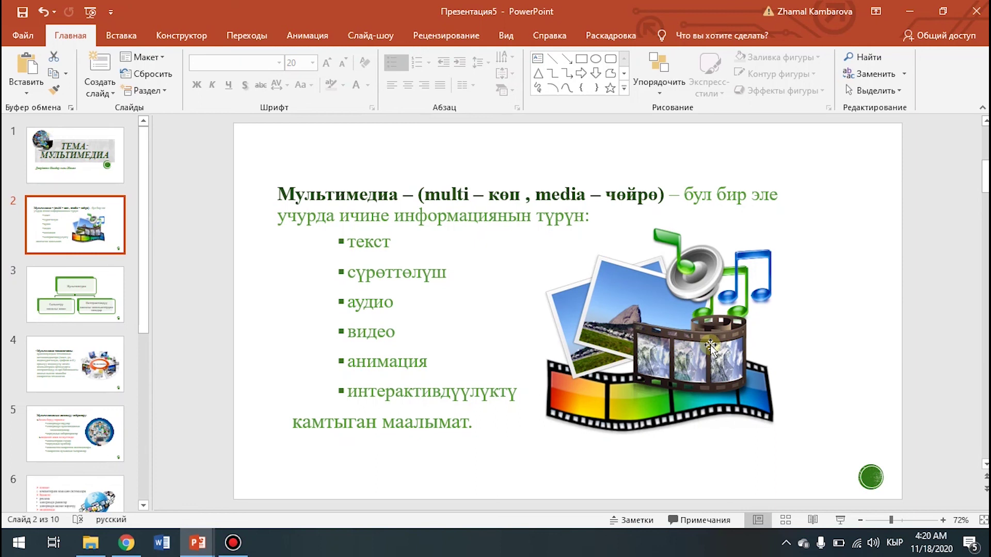
click(710, 347)
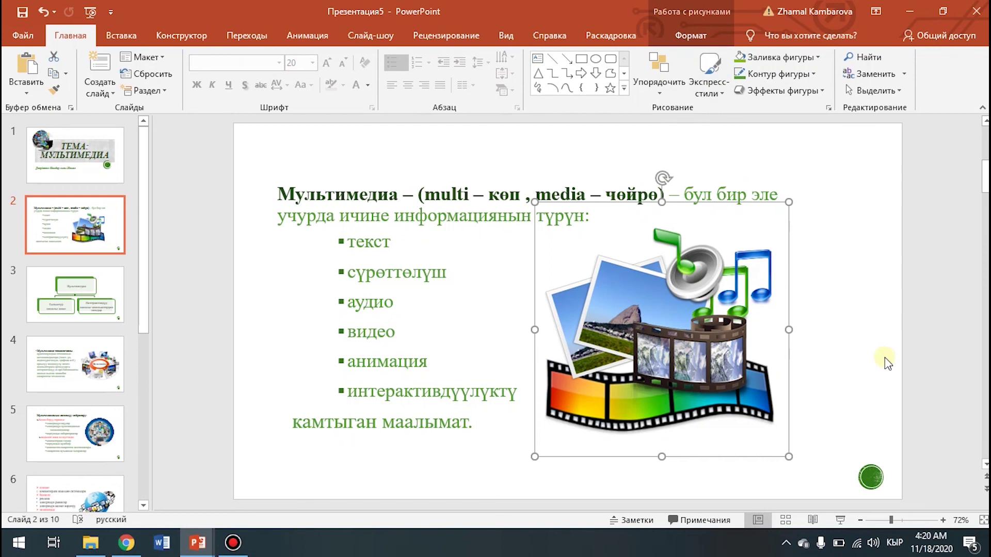
click(851, 360)
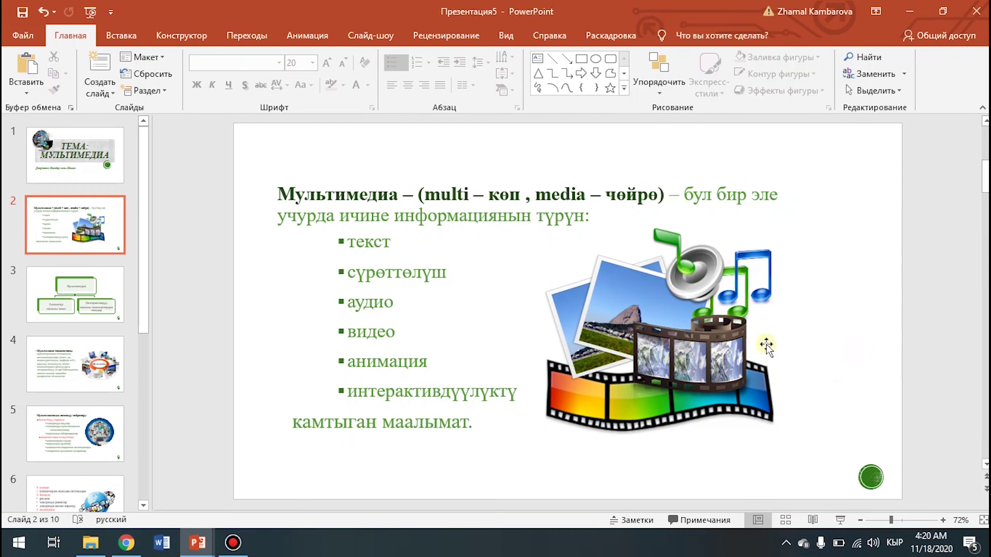
click(129, 39)
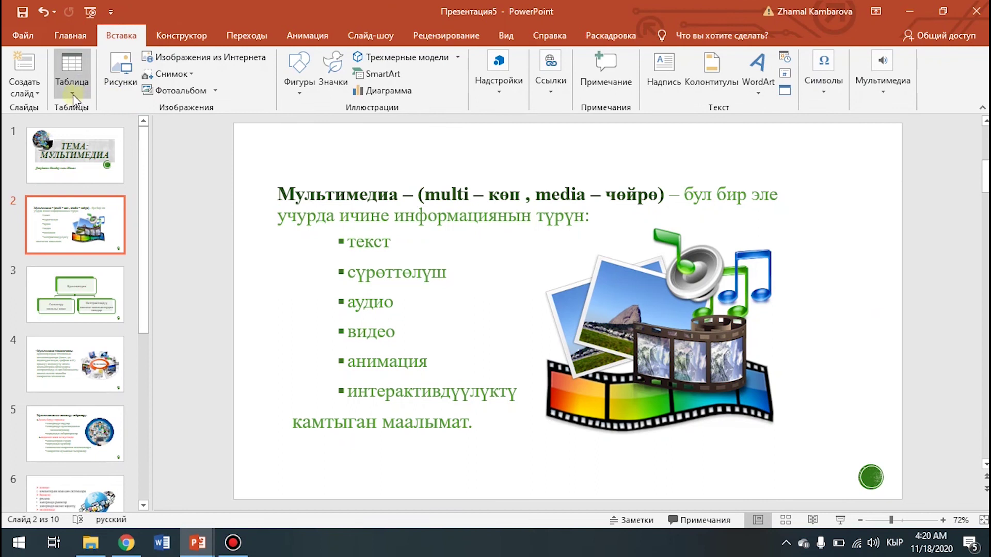
click(86, 95)
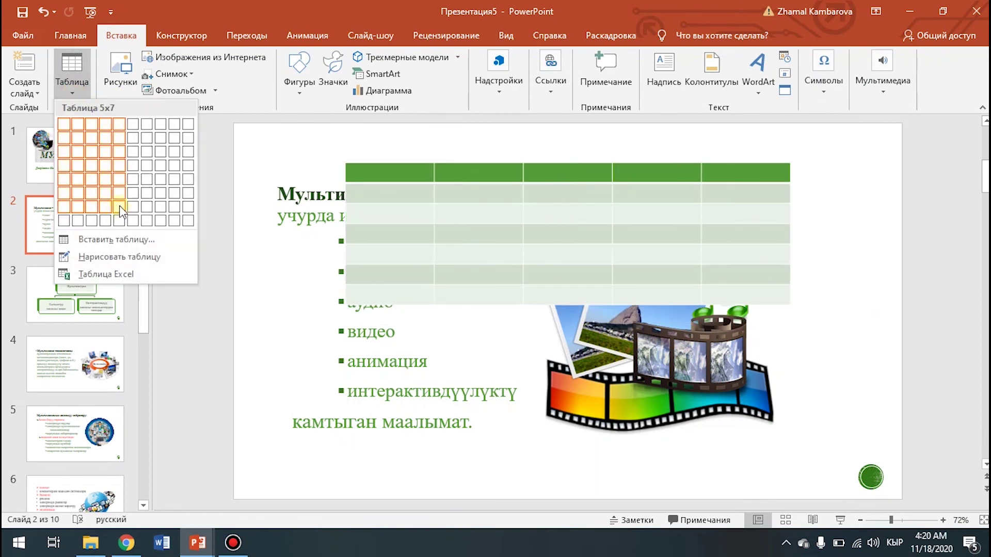
click(249, 134)
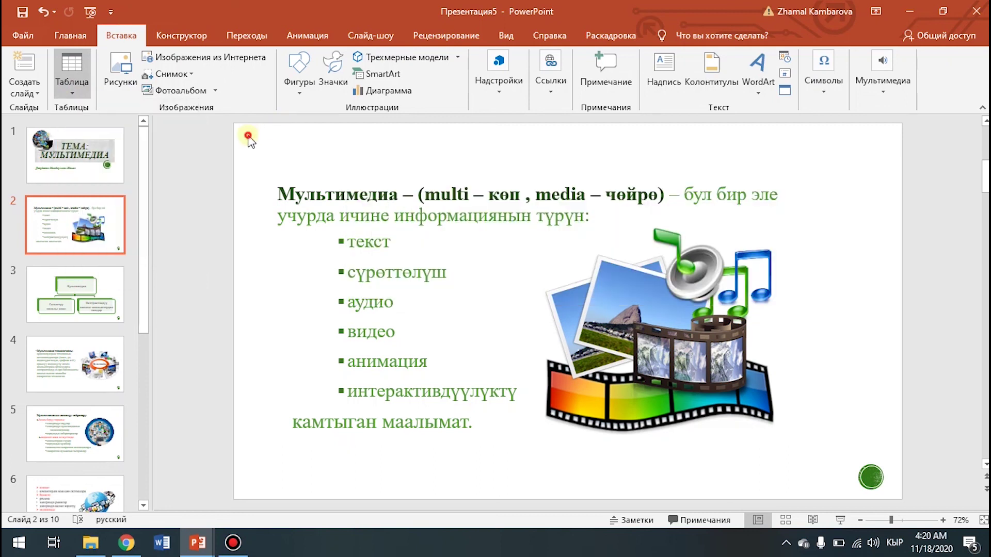
click(301, 97)
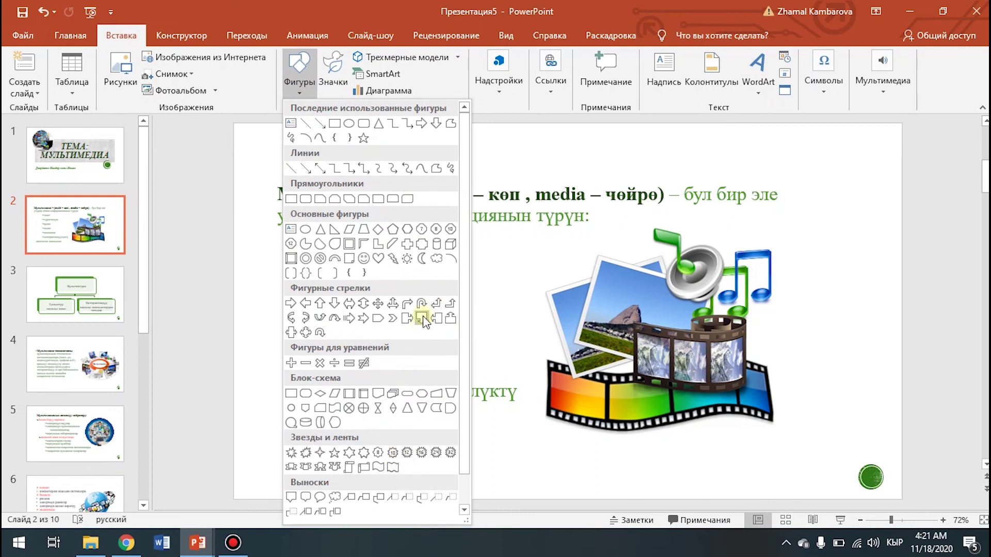
click(407, 303)
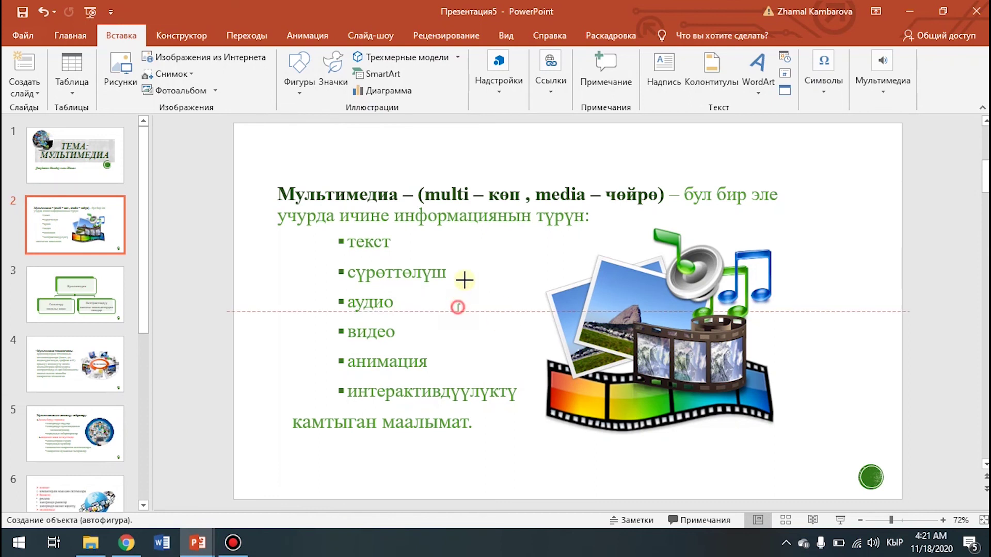
drag(456, 312, 535, 248)
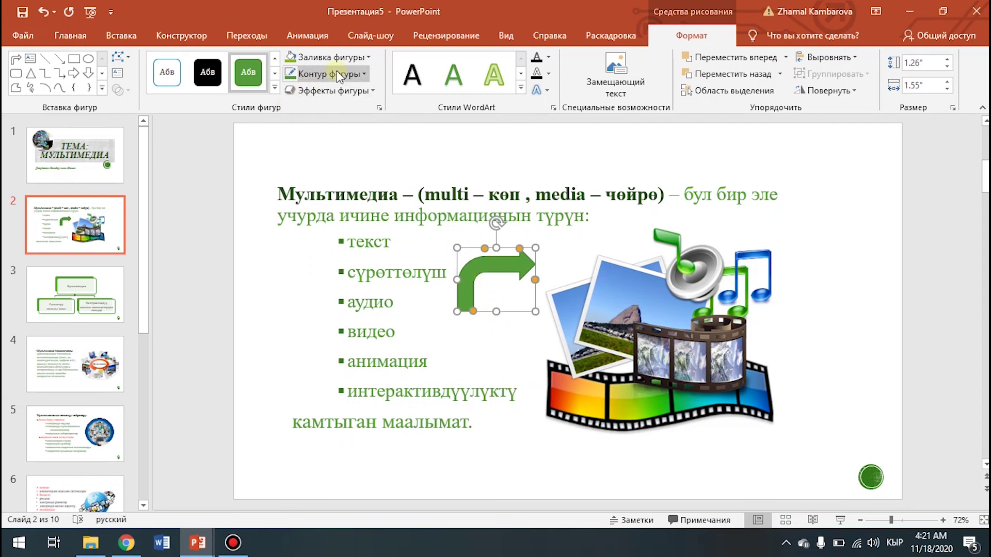
click(369, 58)
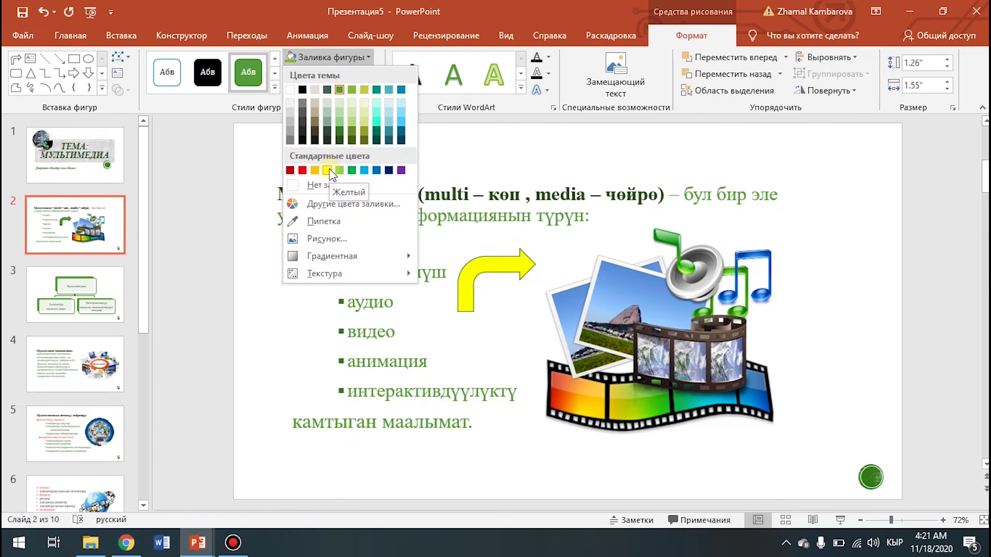
click(328, 171)
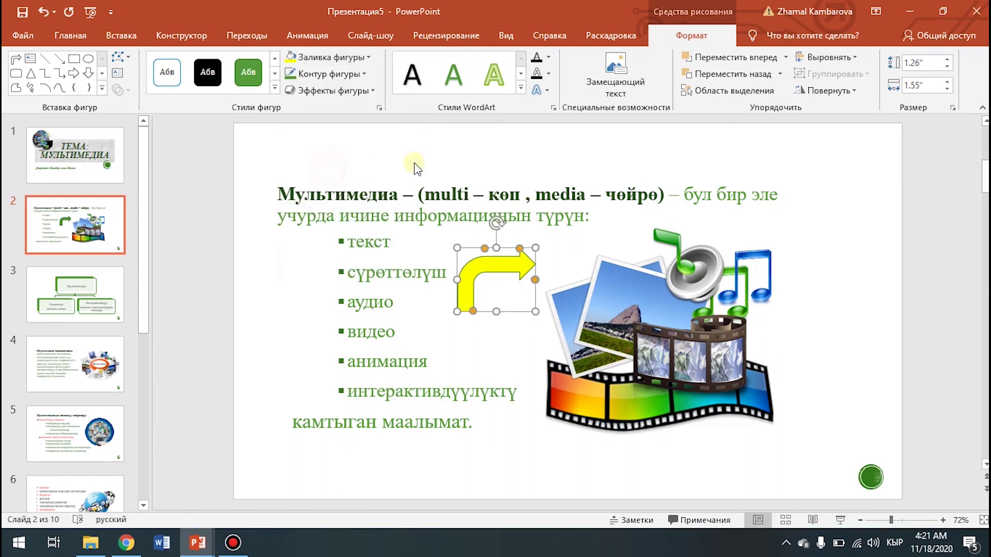
key(ctrl+z)
click(543, 277)
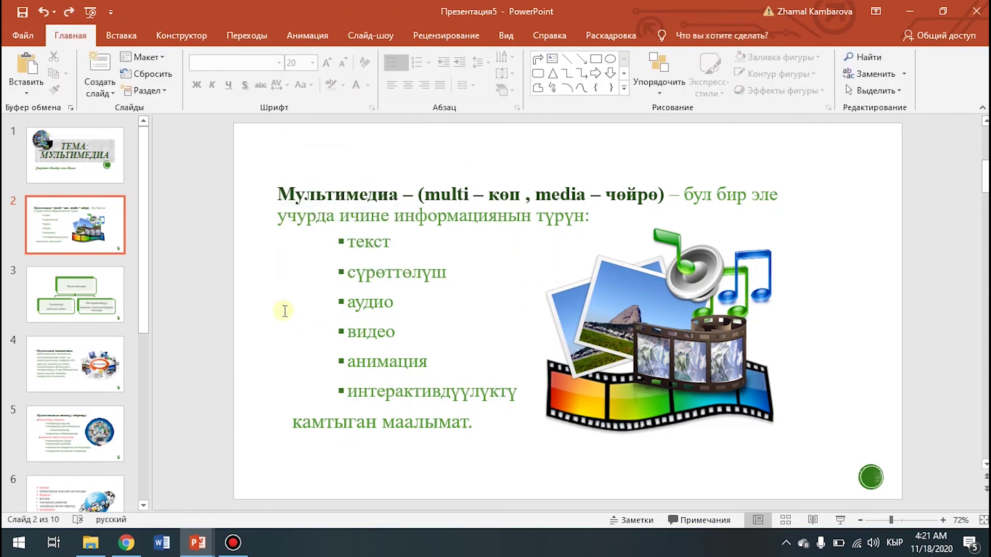
click(122, 35)
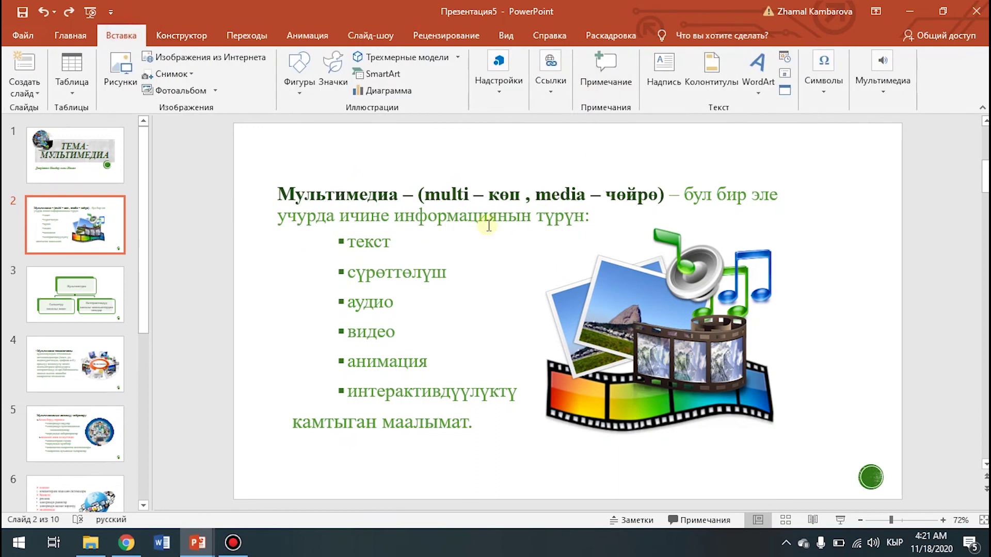
Step: Scroll the thumbnail pane and display slide 3 with the Мультимедиа hierarchy diagram
mouse_move(144, 305)
mouse_down()
mouse_move(145, 422)
mouse_move(157, 307)
mouse_up()
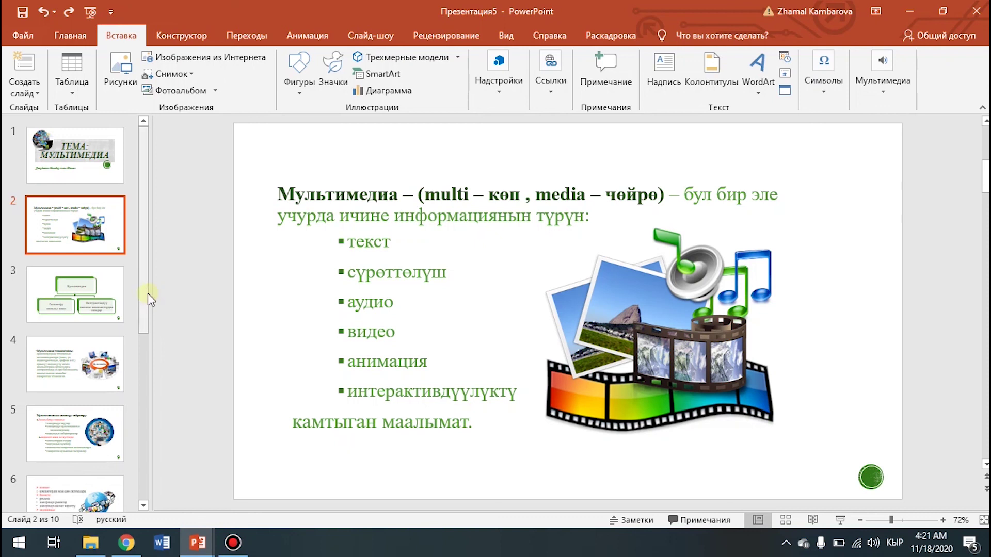
drag(147, 293, 160, 286)
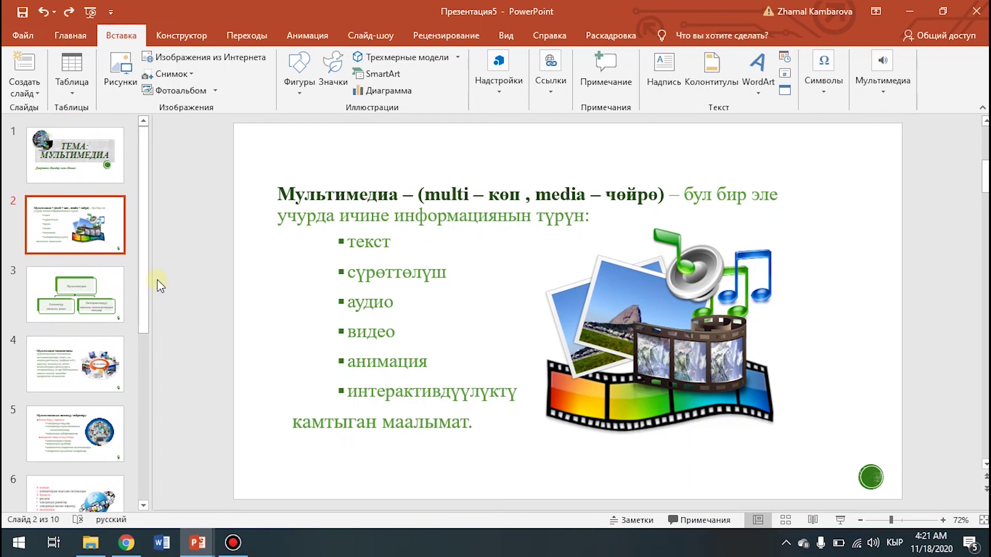
click(104, 289)
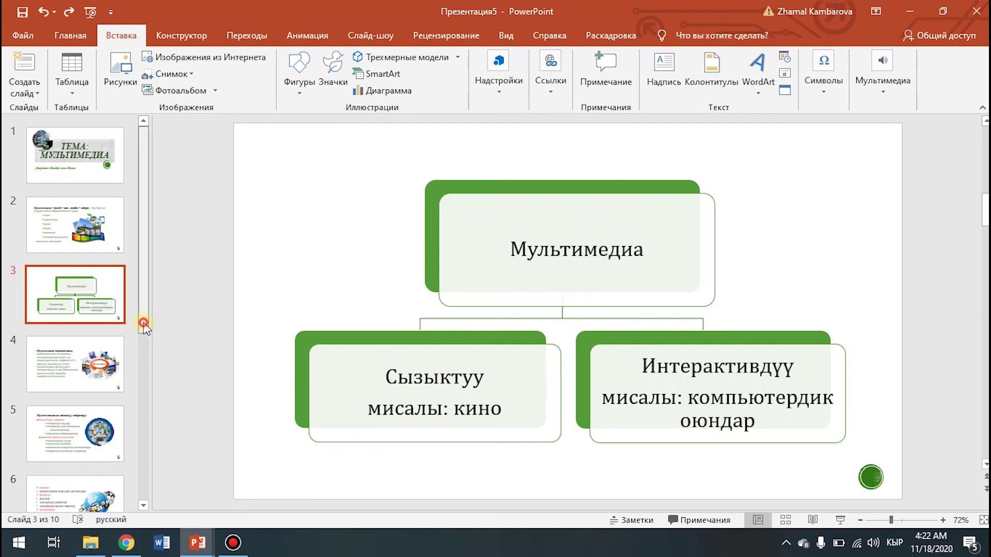
scroll(144, 335, down, 2)
scroll(144, 342, down, 2)
scroll(143, 325, up, 4)
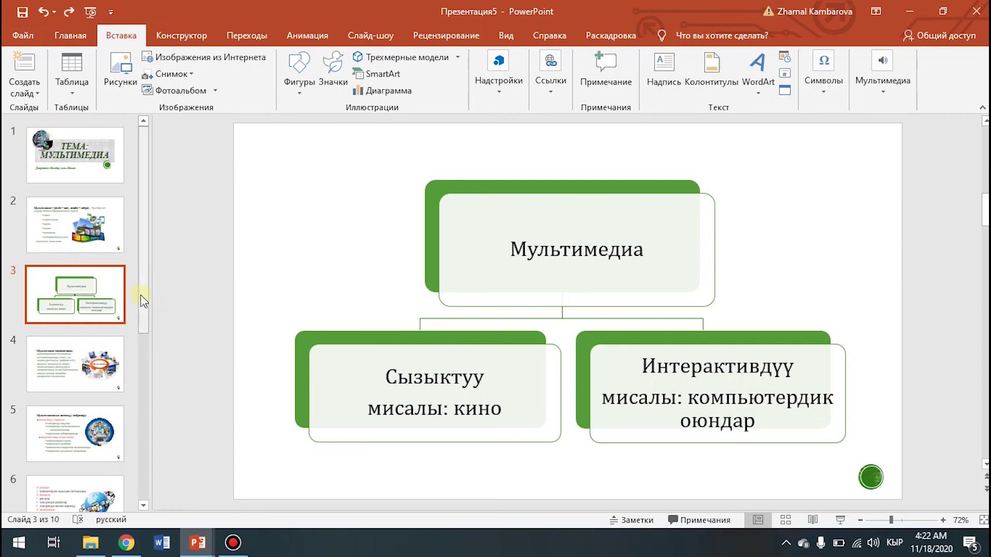
drag(146, 309, 147, 353)
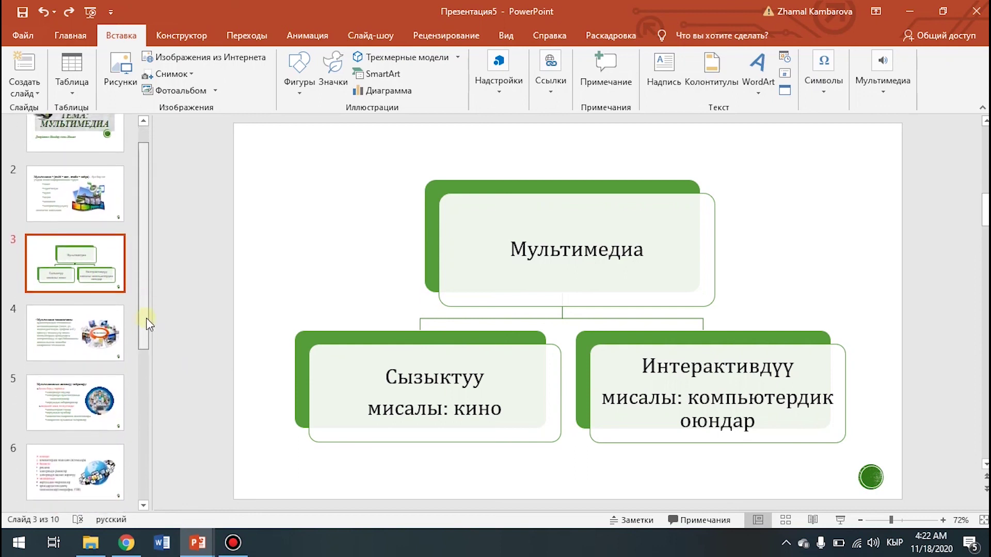
drag(147, 352, 153, 295)
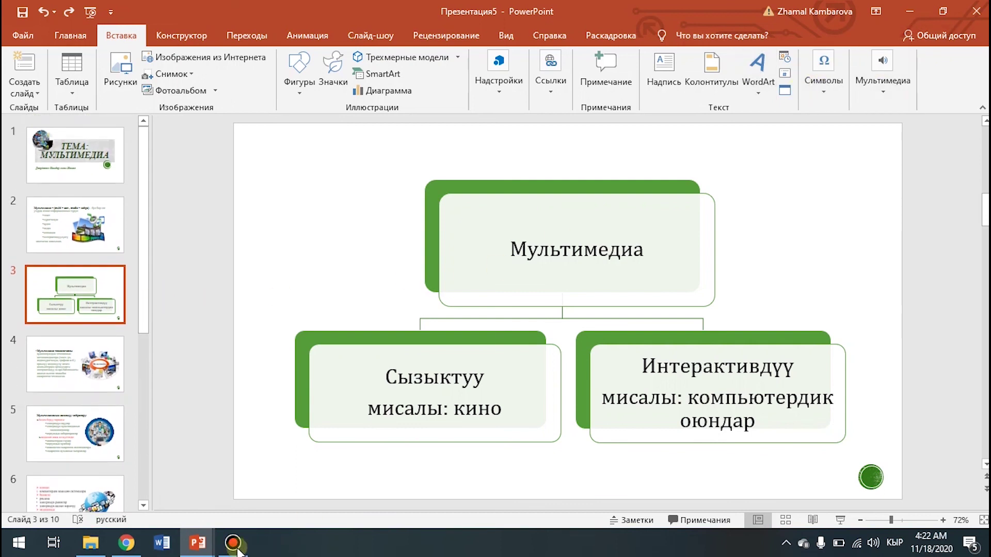
mouse_move(232, 543)
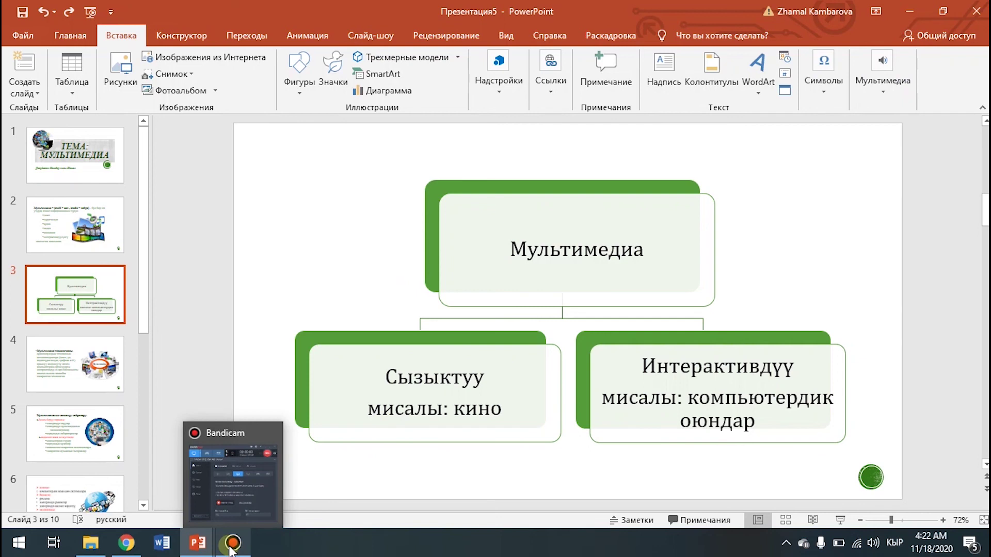
click(231, 543)
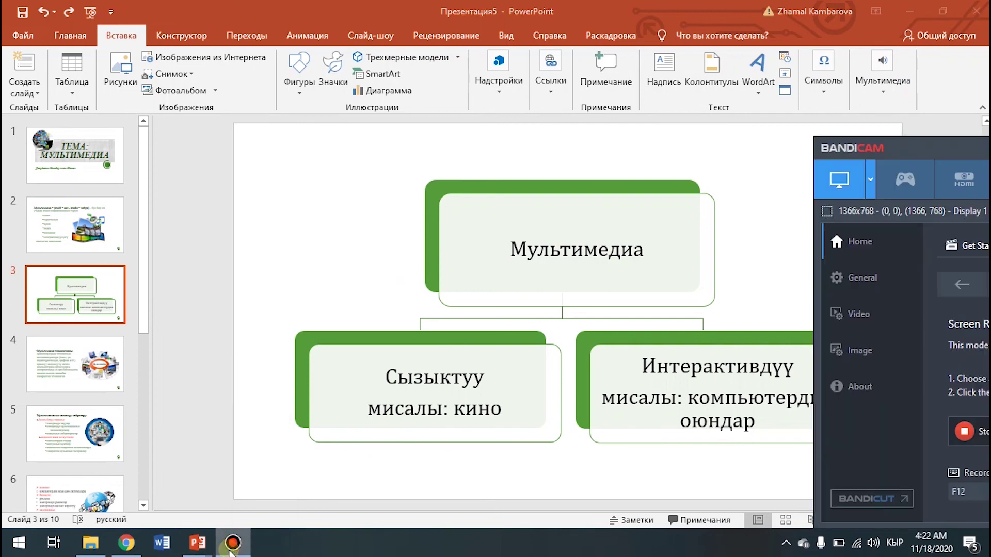